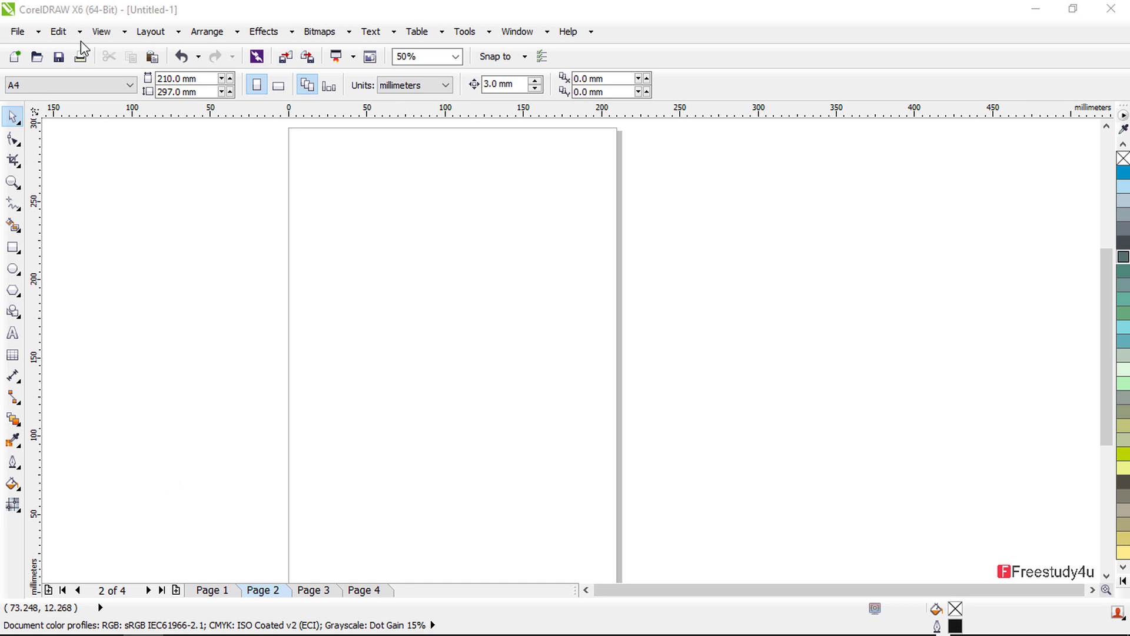
left_click(101, 36)
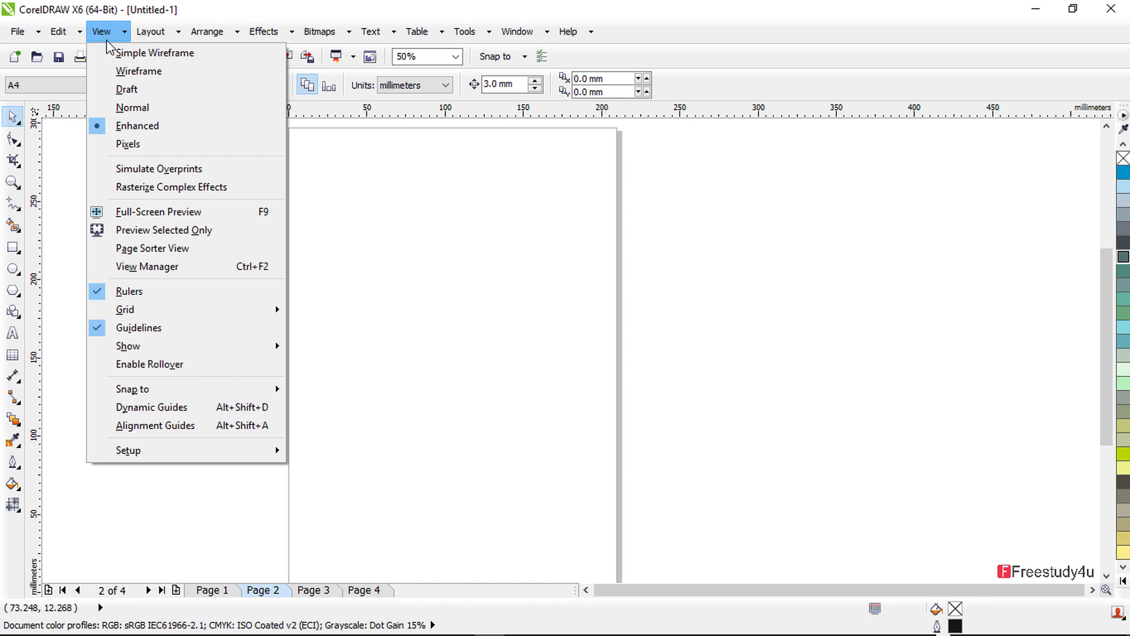
left_click(101, 34)
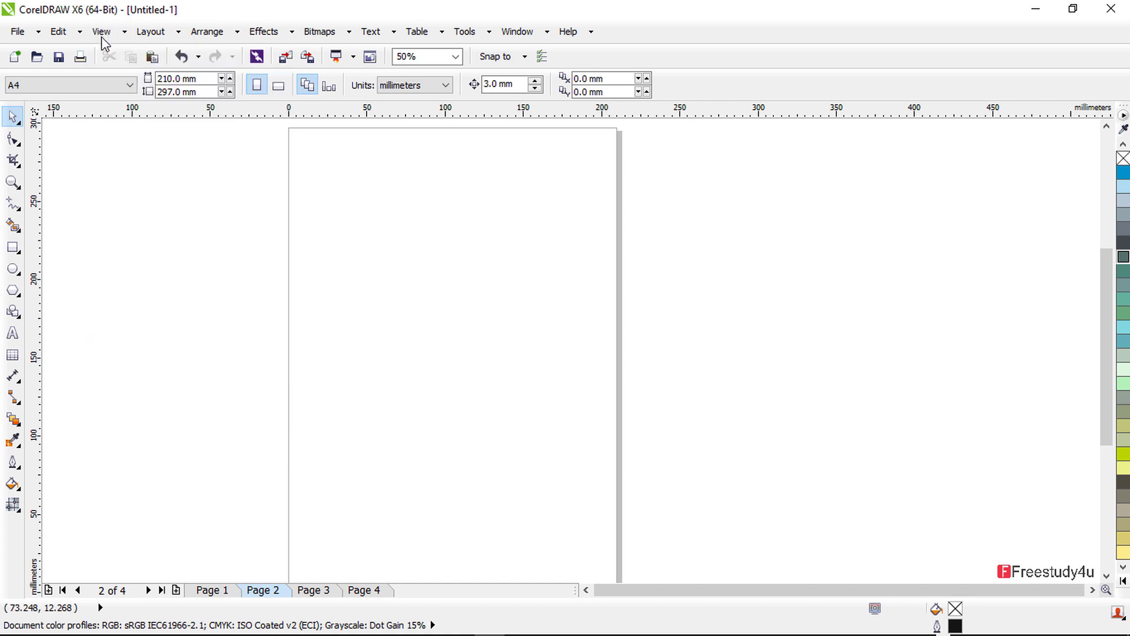
- Draw a frame rectangle about 187 × 282 mm just inside the edges of page 2
left_click(13, 247)
mouse_move(300, 140)
left_mouse_down()
mouse_move(454, 484)
mouse_move(533, 566)
mouse_move(596, 583)
mouse_move(574, 503)
mouse_move(594, 490)
left_mouse_up()
scroll(624, 330, "down", 2)
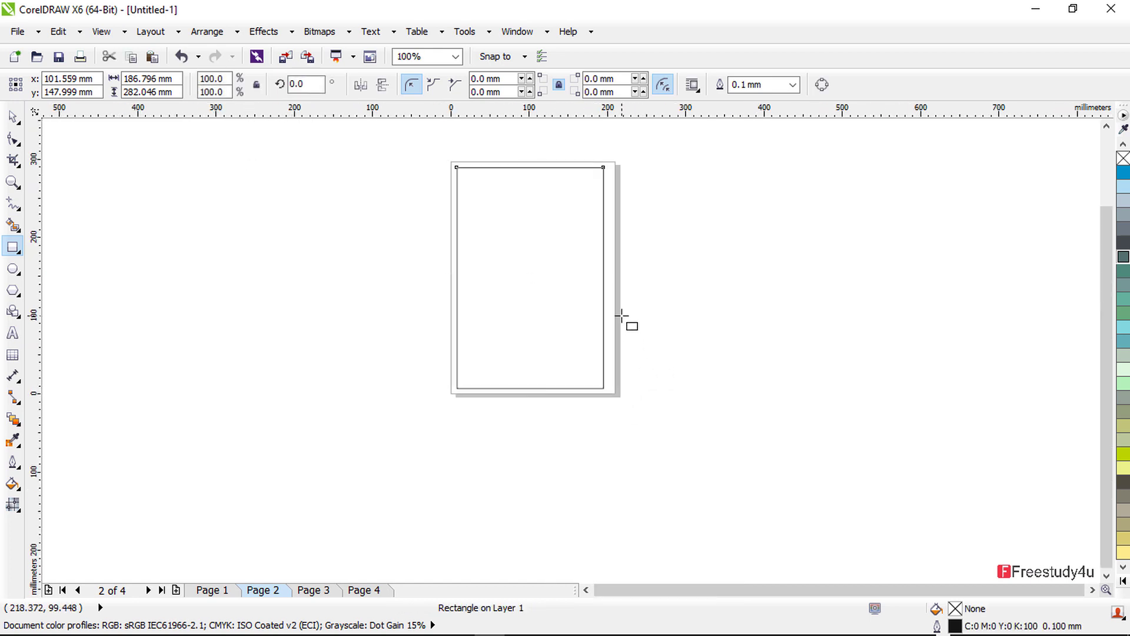
scroll(467, 150, "up", 1)
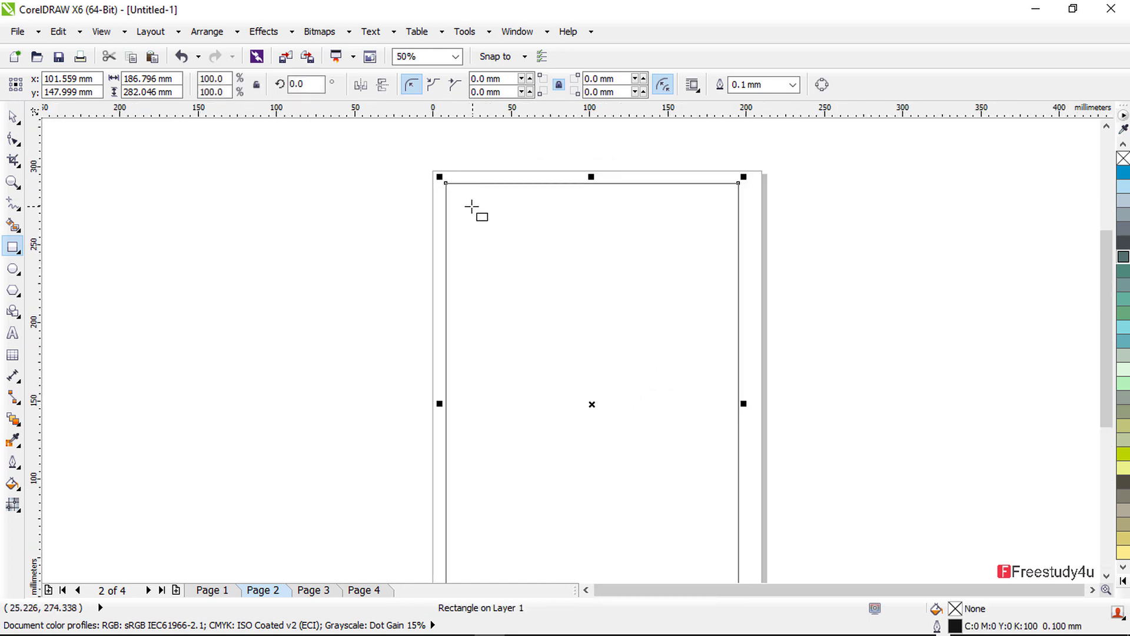
- Draw three wide rectangles stacked in the frame's upper half, about 177 × 16 mm, 173 × 39 mm and 163 × 37 mm
left_click_drag(456, 189, 734, 214)
left_click_drag(461, 227, 736, 291)
left_click_drag(463, 325, 718, 384)
- Draw three upright rectangles in a row beneath the wide ones and a wide rectangle about 163 × 29 mm along the frame's lower edge
left_click_drag(473, 420, 536, 486)
left_click_drag(554, 372, 613, 481)
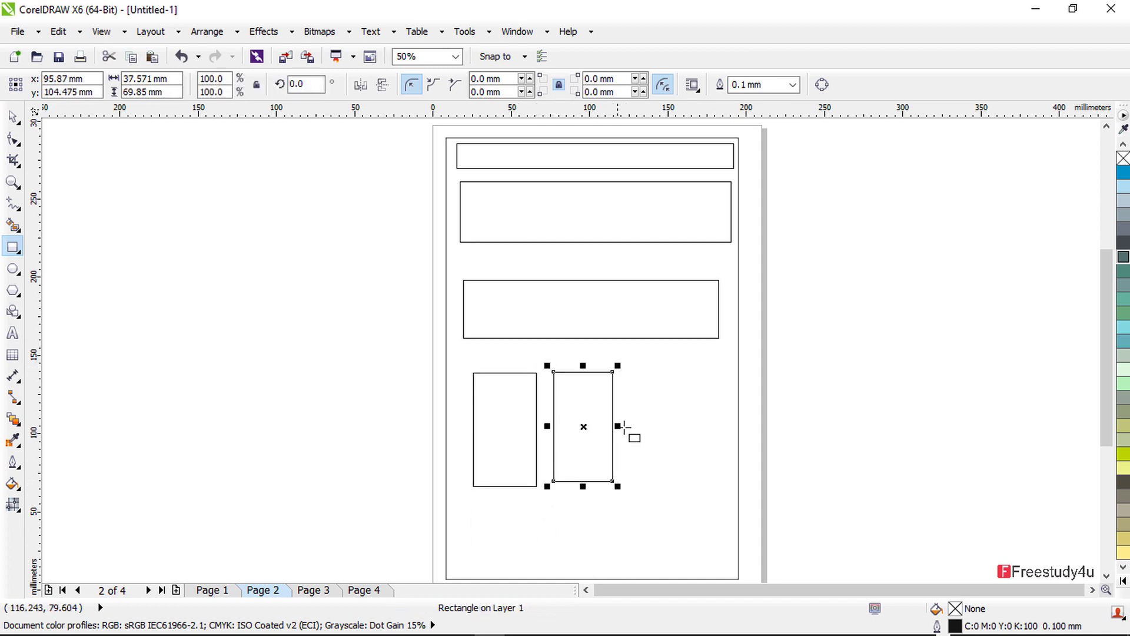
left_click_drag(643, 376, 699, 481)
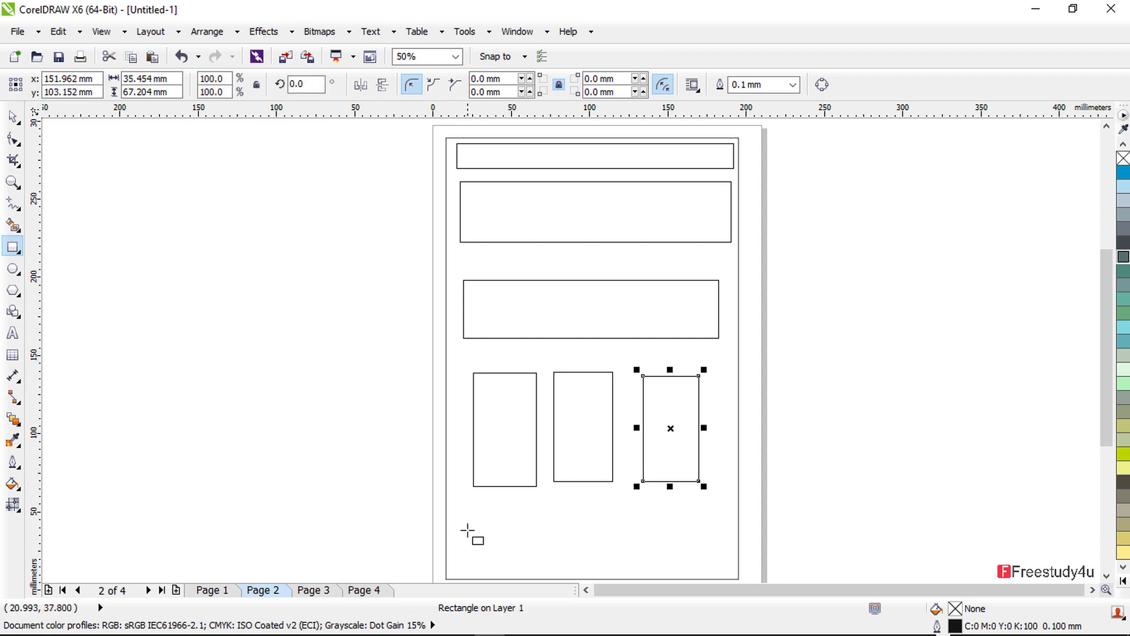
left_click_drag(467, 530, 723, 529)
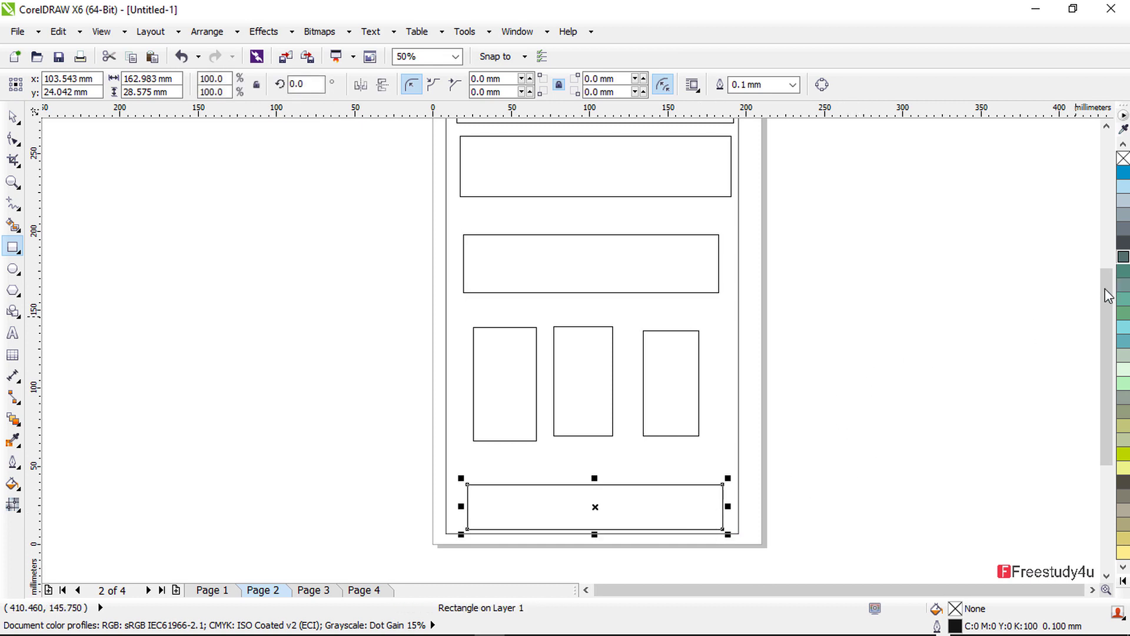
- Fill the large frame rectangle with the teal colour C:60 M:0 Y:20 K:20
left_click_drag(1105, 306, 1105, 266)
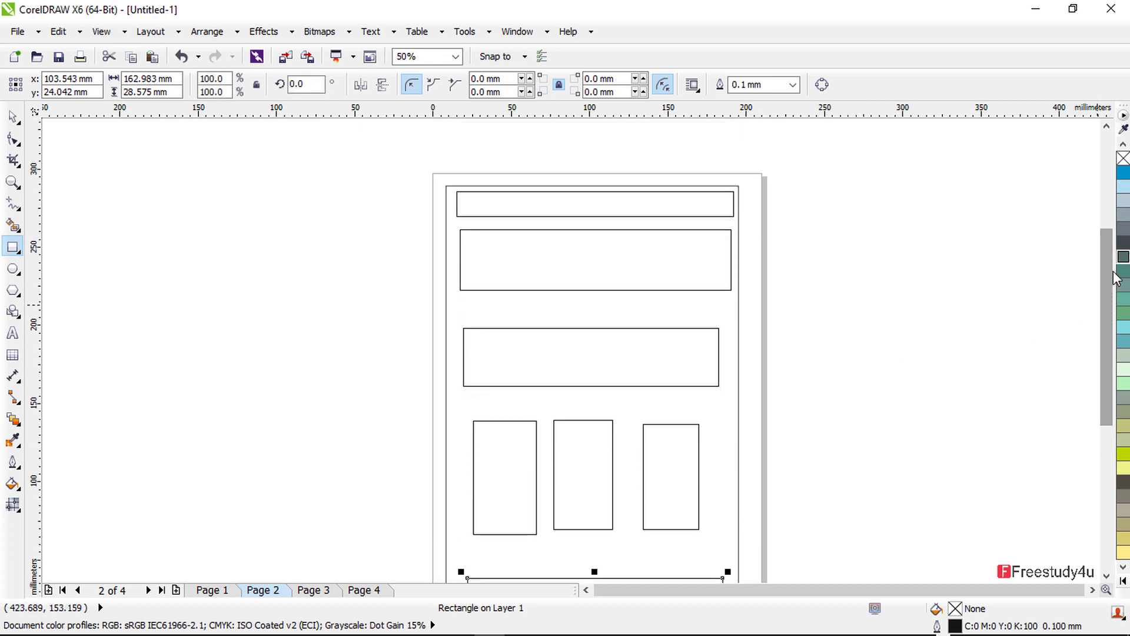
left_click(18, 119)
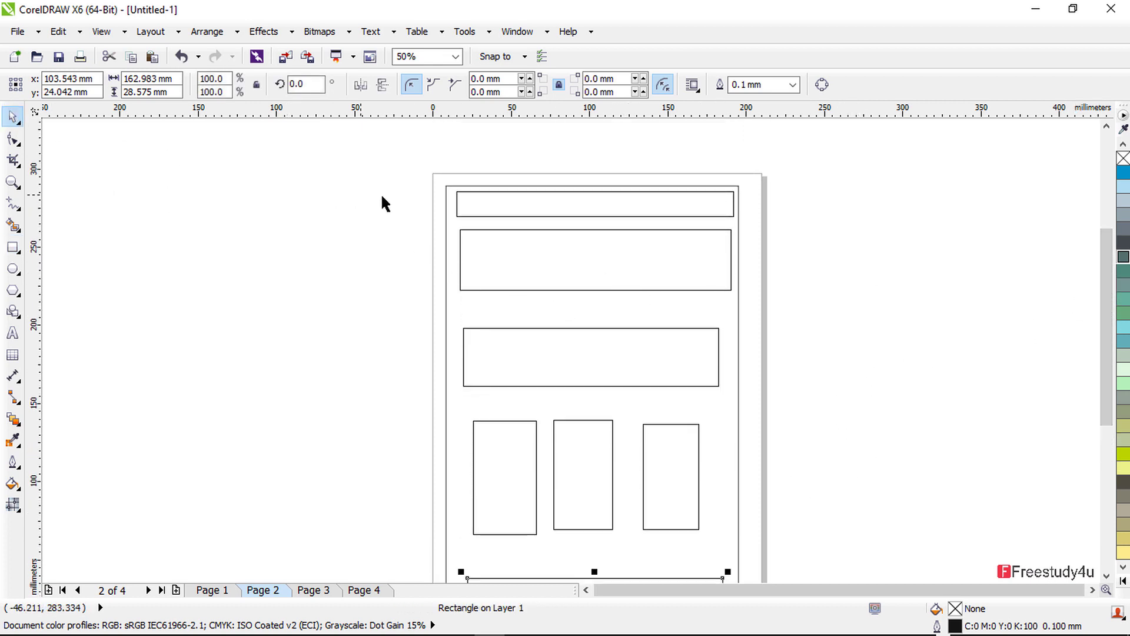
left_click(732, 203)
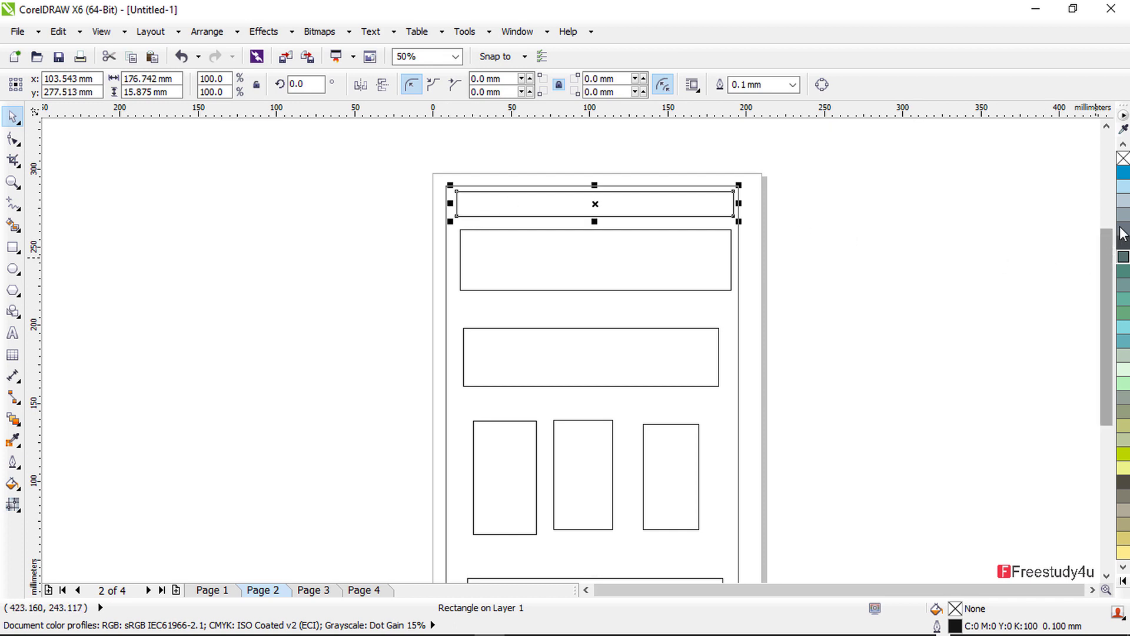
key("Tab")
left_click(1123, 342)
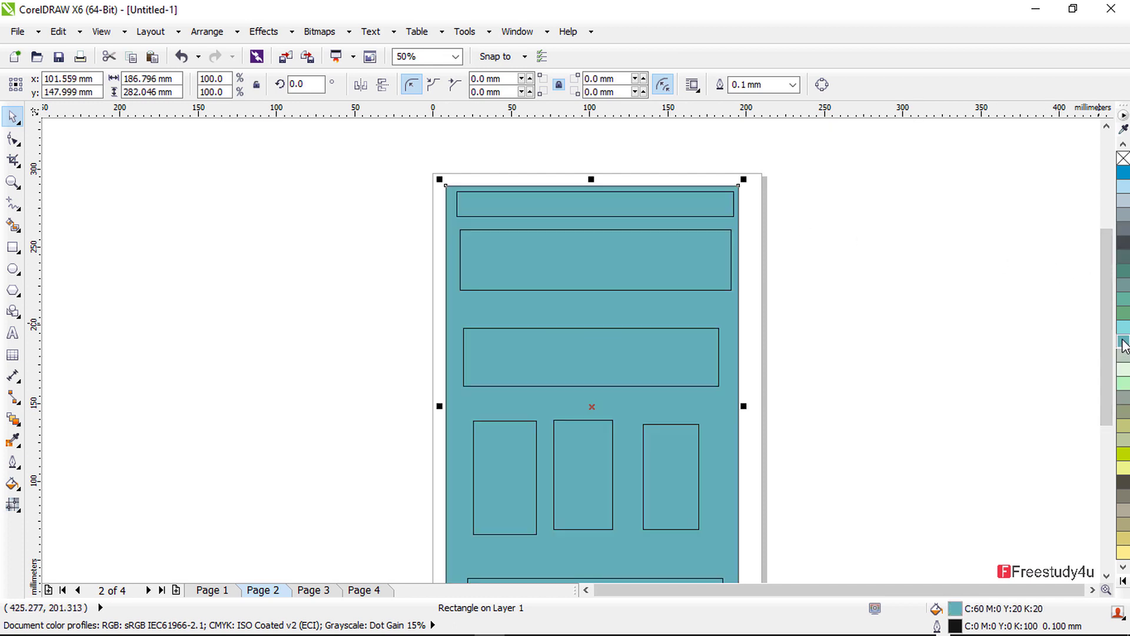
- Fill the uppermost wide rectangle with C:40 M:0 Y:20 K:40 and the one below it with C:20 M:0 Y:20 K:40
left_click(605, 204)
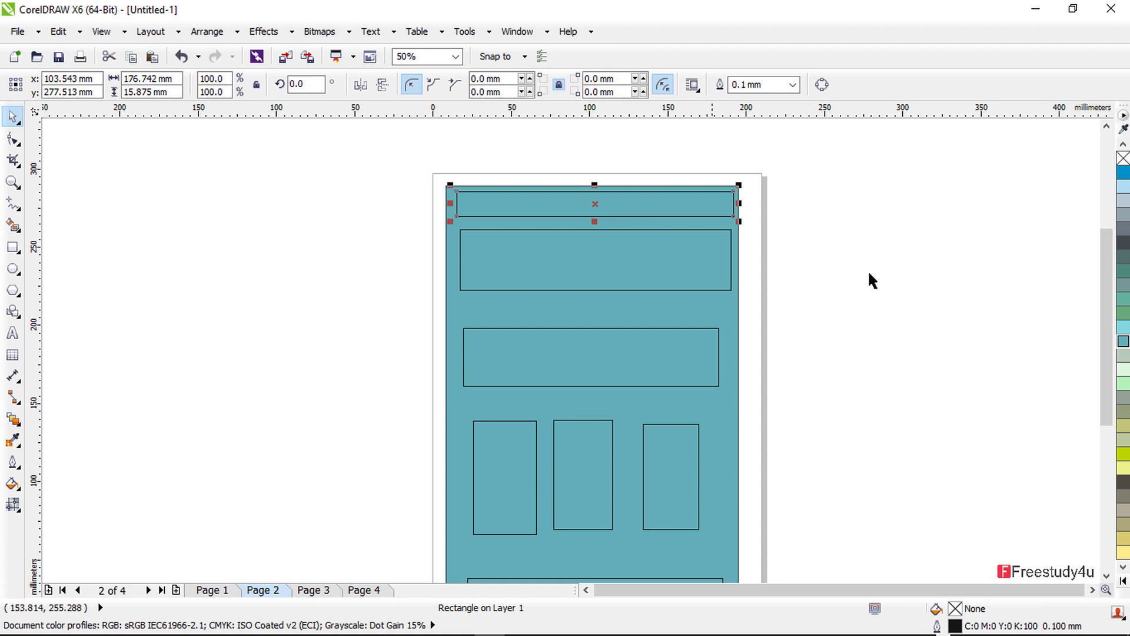
left_click(1123, 284)
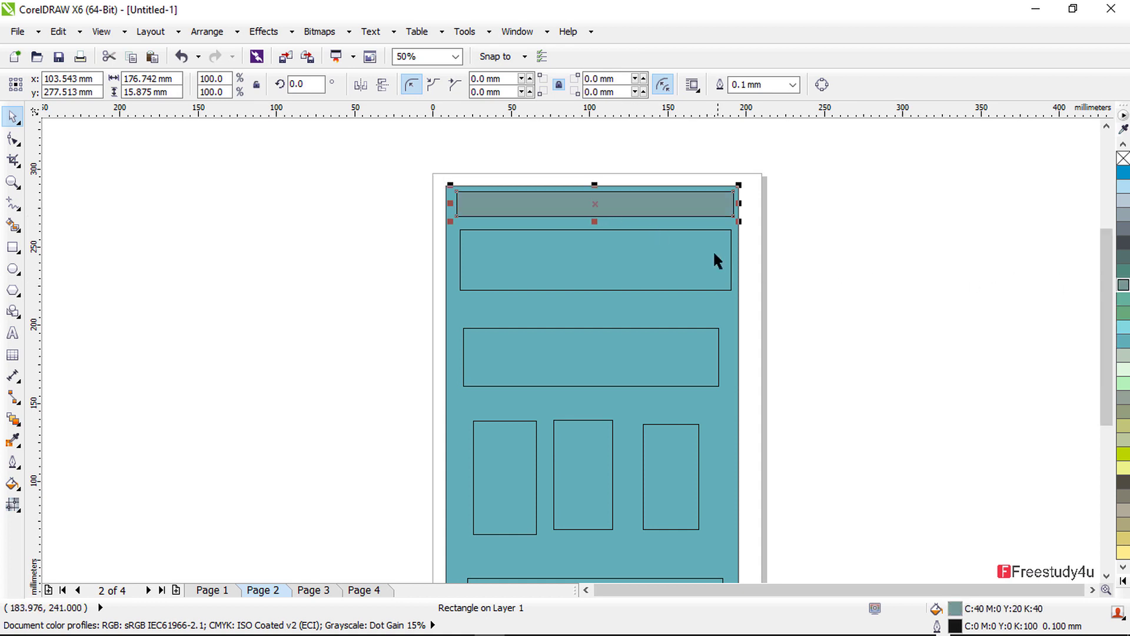
left_click(636, 239)
left_click(1123, 396)
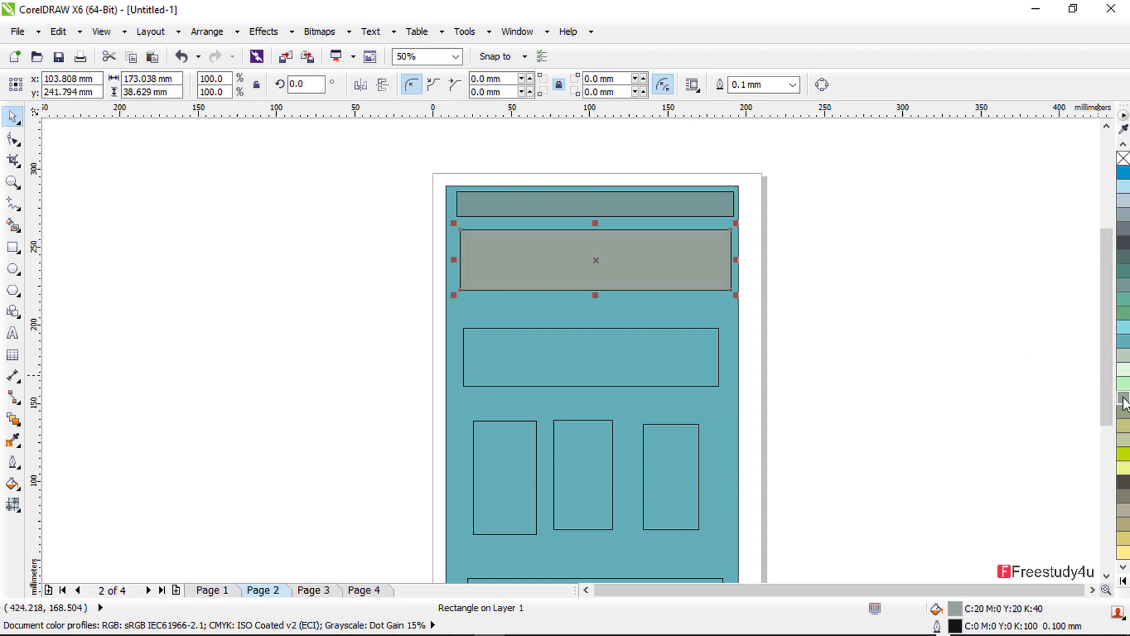
- Examine the page layout in Simple Wireframe view and restore the Enhanced view
scroll(598, 333, "down", 1)
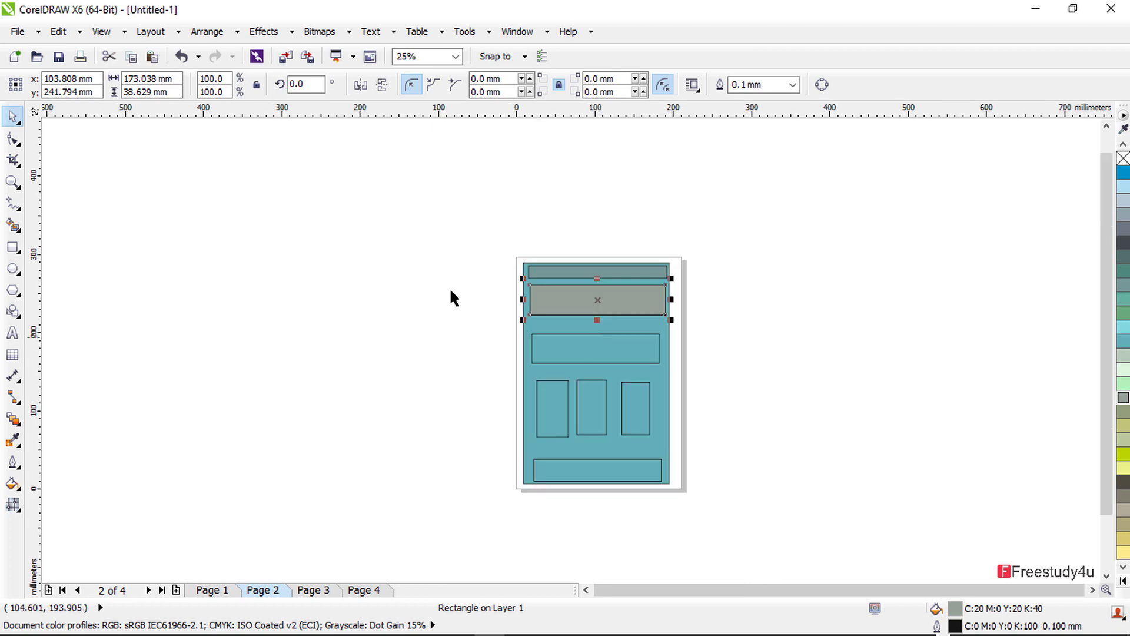
left_click(103, 32)
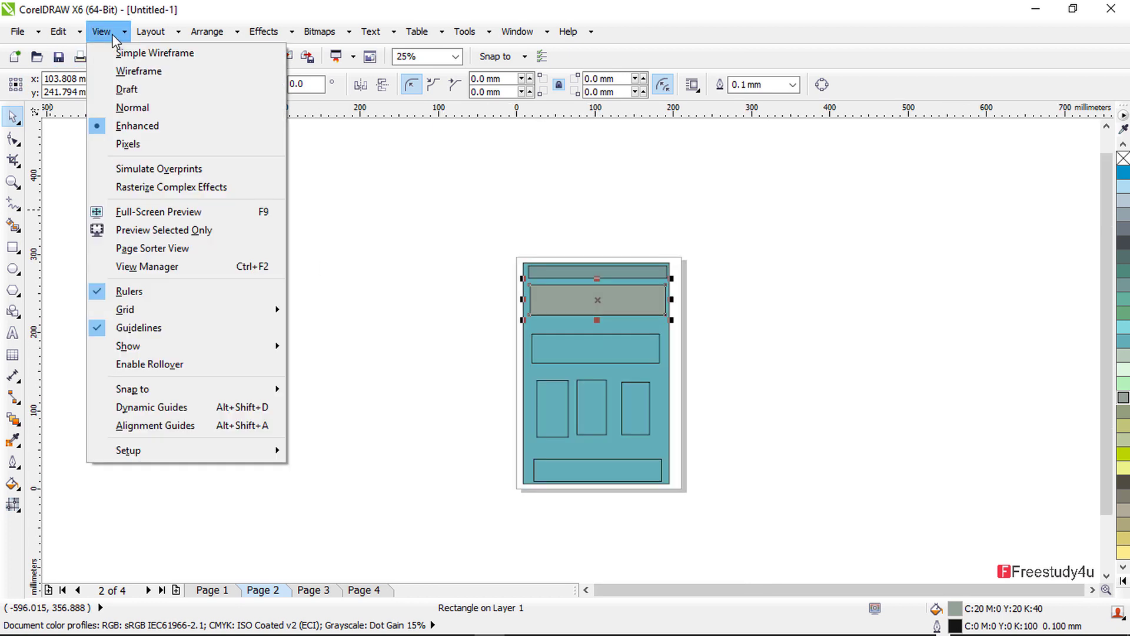
left_click(129, 54)
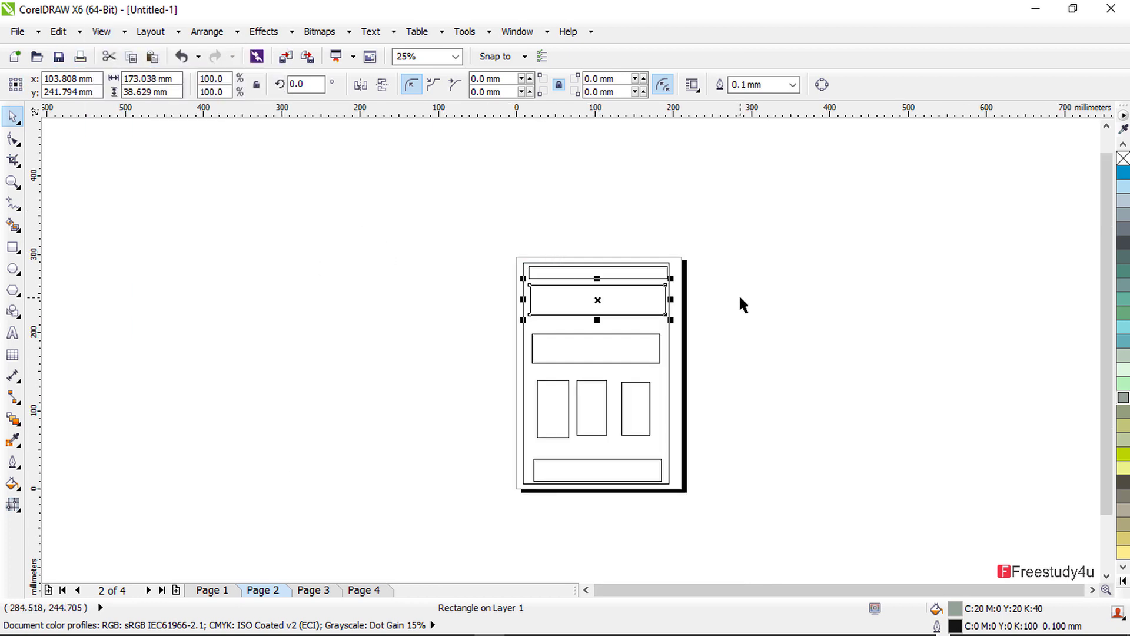
scroll(466, 284, "up", 1)
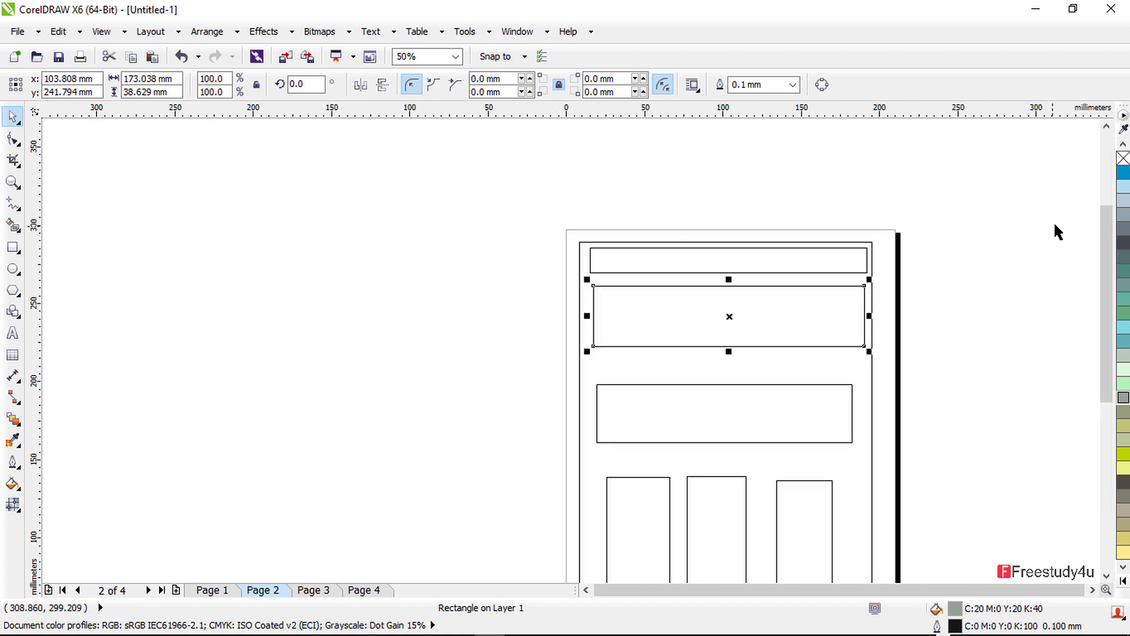
left_click_drag(1101, 238, 1113, 288)
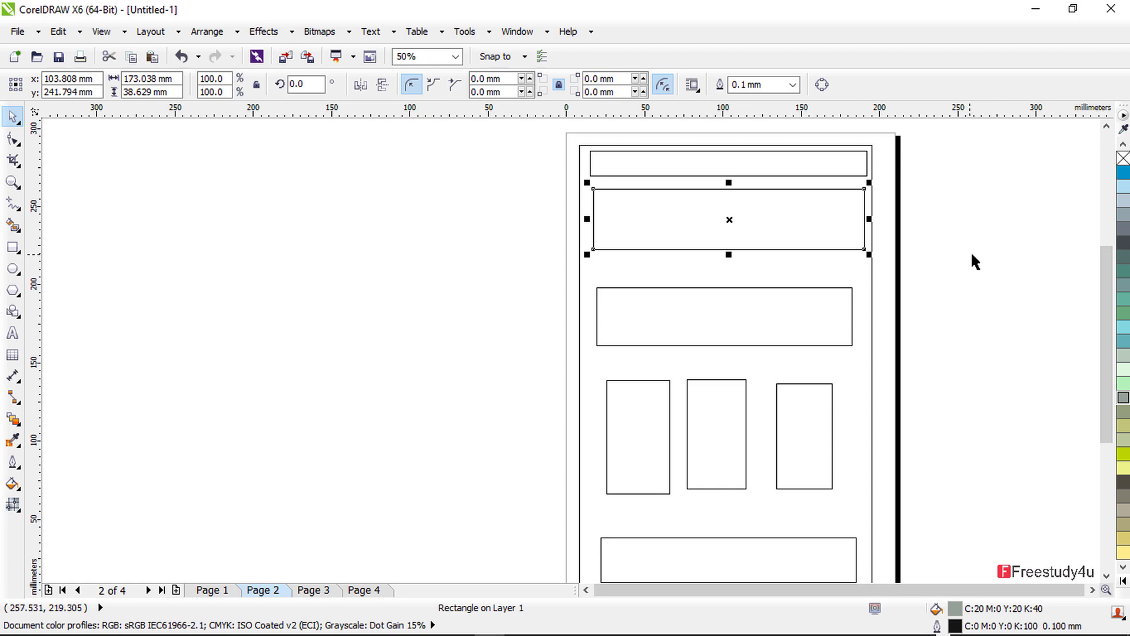
scroll(1063, 242, "down", 1)
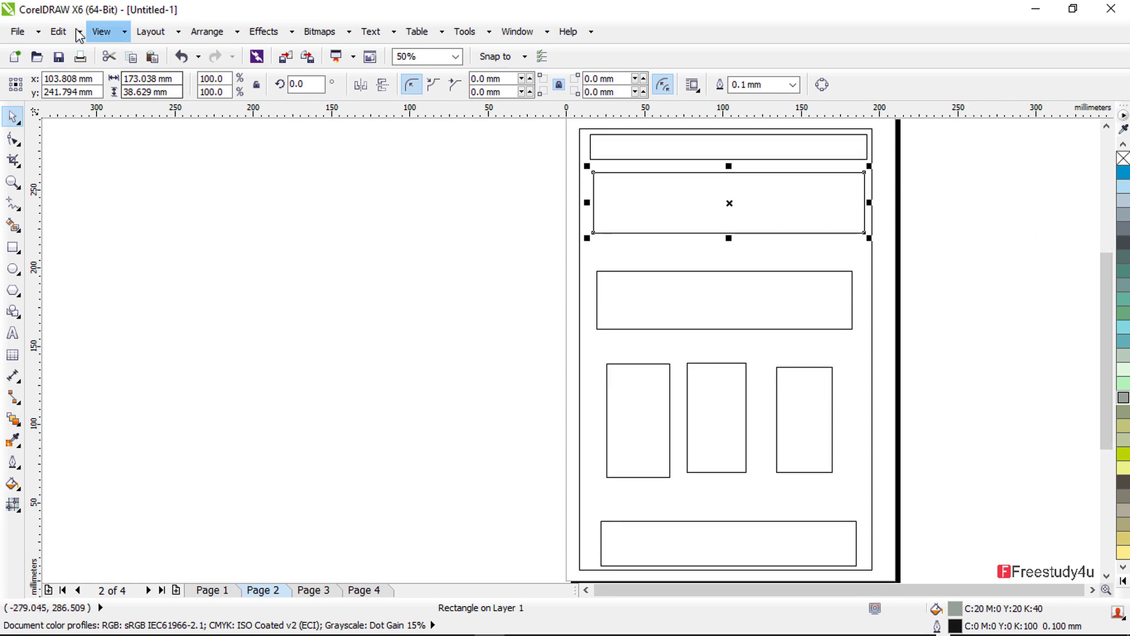
left_click(101, 33)
left_click(131, 126)
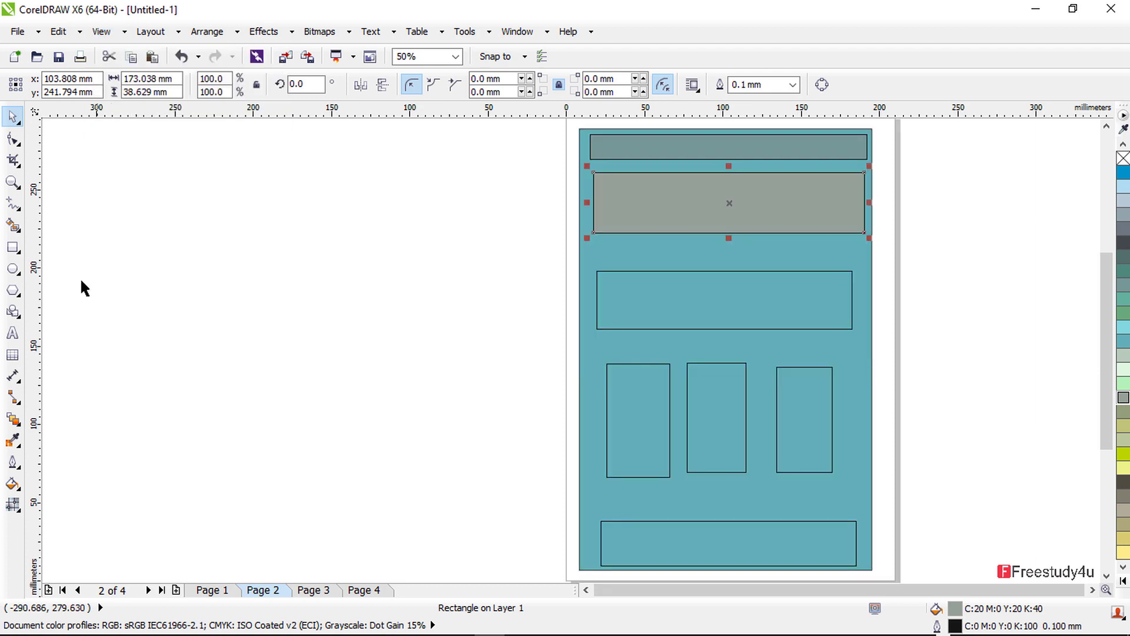
- Apply a one-step inside contour of about 10 mm to the unfilled wide rectangle above the three upright ones
left_click(720, 299)
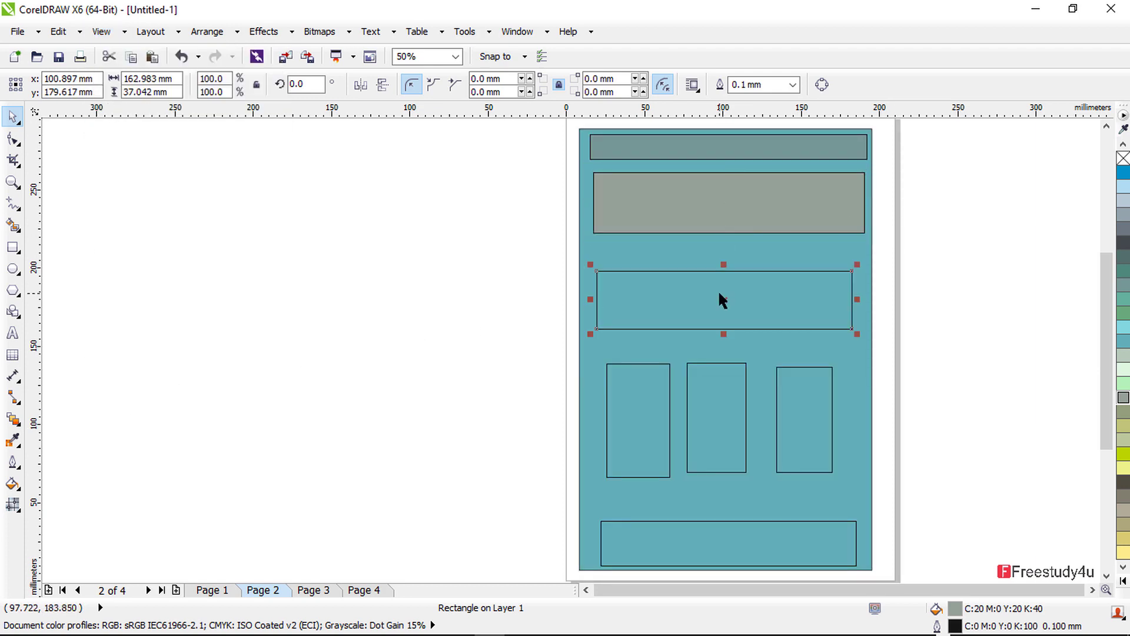
left_click(22, 416)
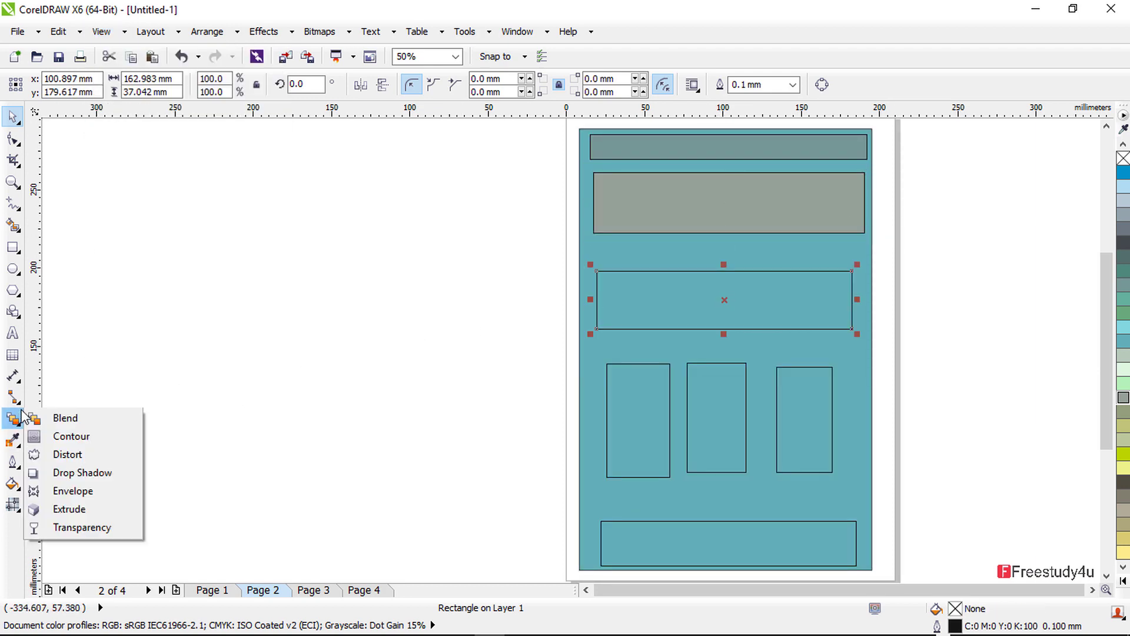
left_click(83, 438)
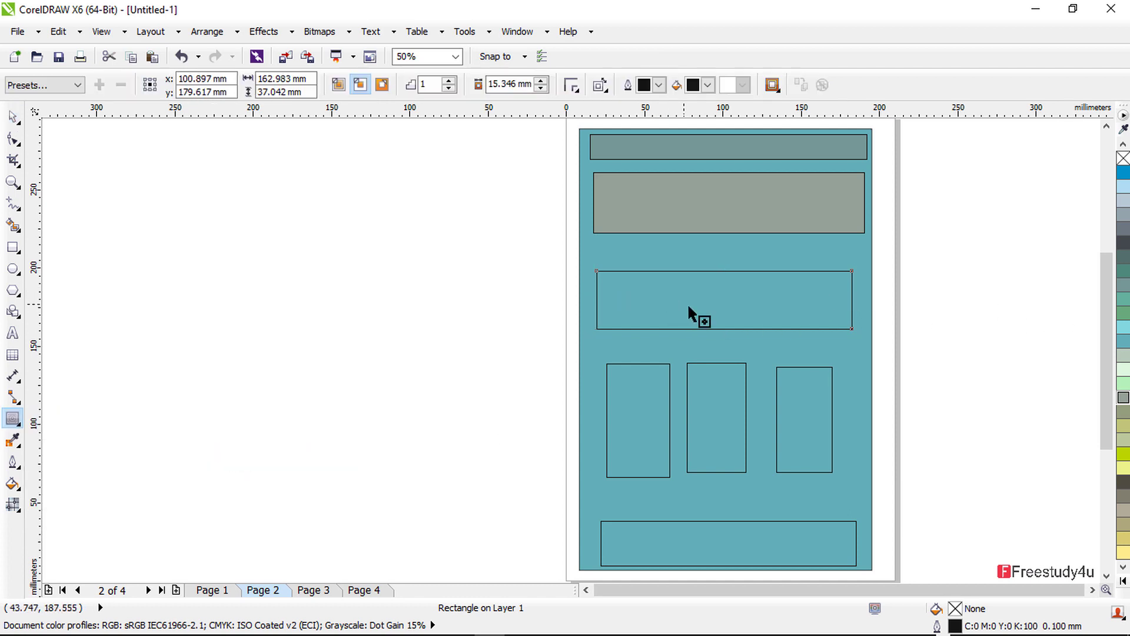
left_click_drag(689, 307, 690, 301)
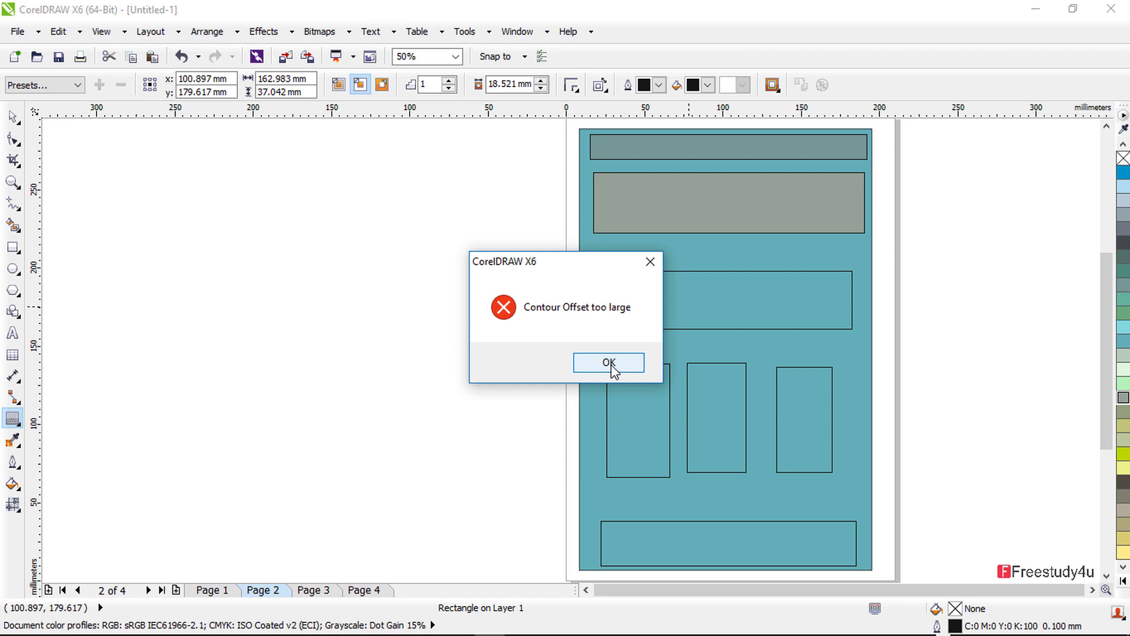
left_click(610, 365)
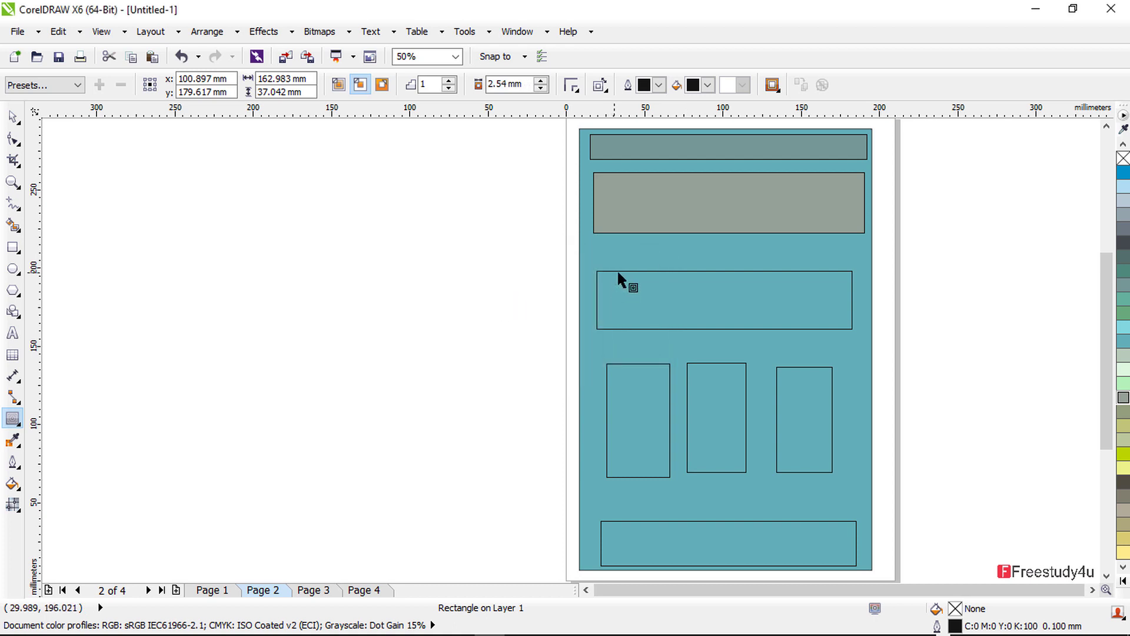
left_click_drag(618, 272, 627, 282)
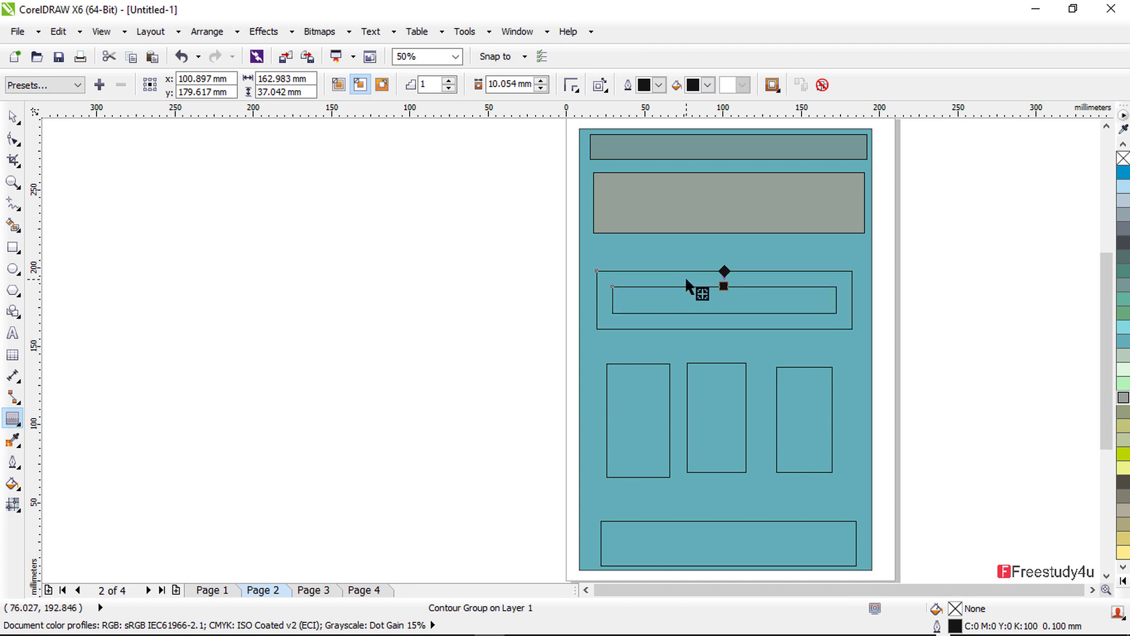
- Set the contour offset of the wide rectangle to 4.404 mm
left_click(449, 88)
left_click(449, 88)
left_click_drag(724, 286, 724, 297)
left_click_drag(532, 84, 442, 86)
type("1m")
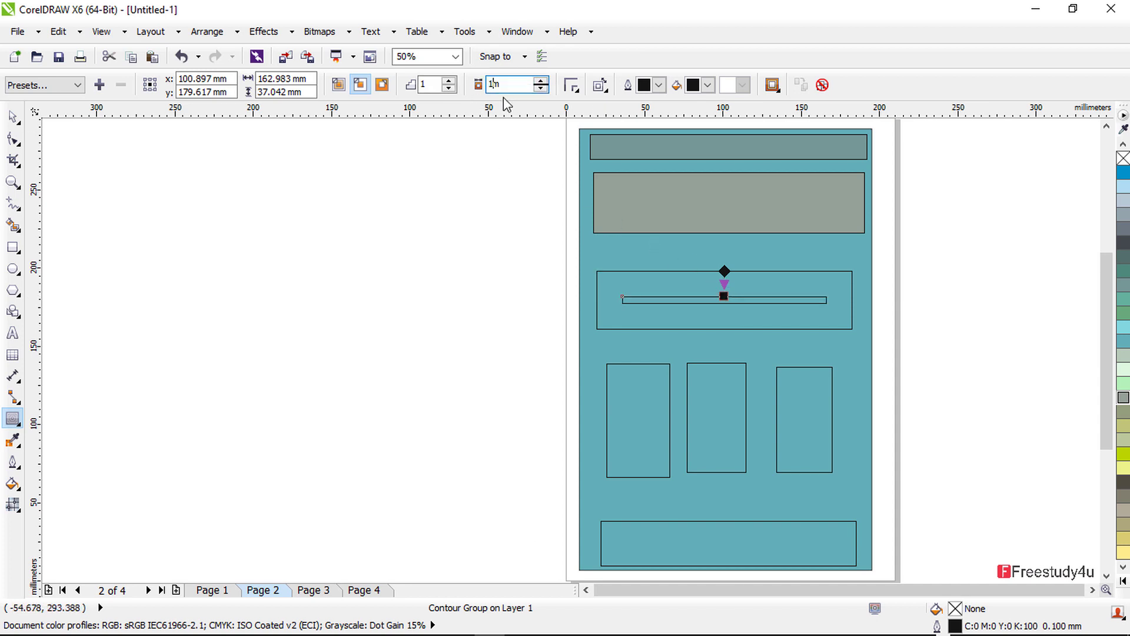
key("Return")
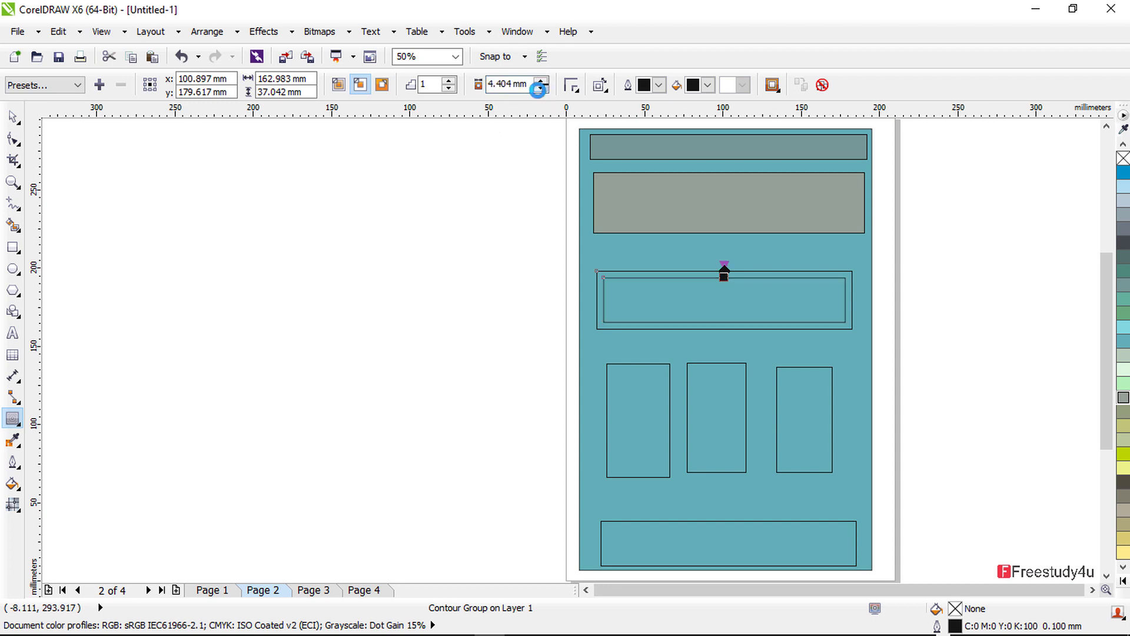
- Increase the number of contour steps in the wide rectangle to 4
left_click(449, 81)
left_click(449, 81)
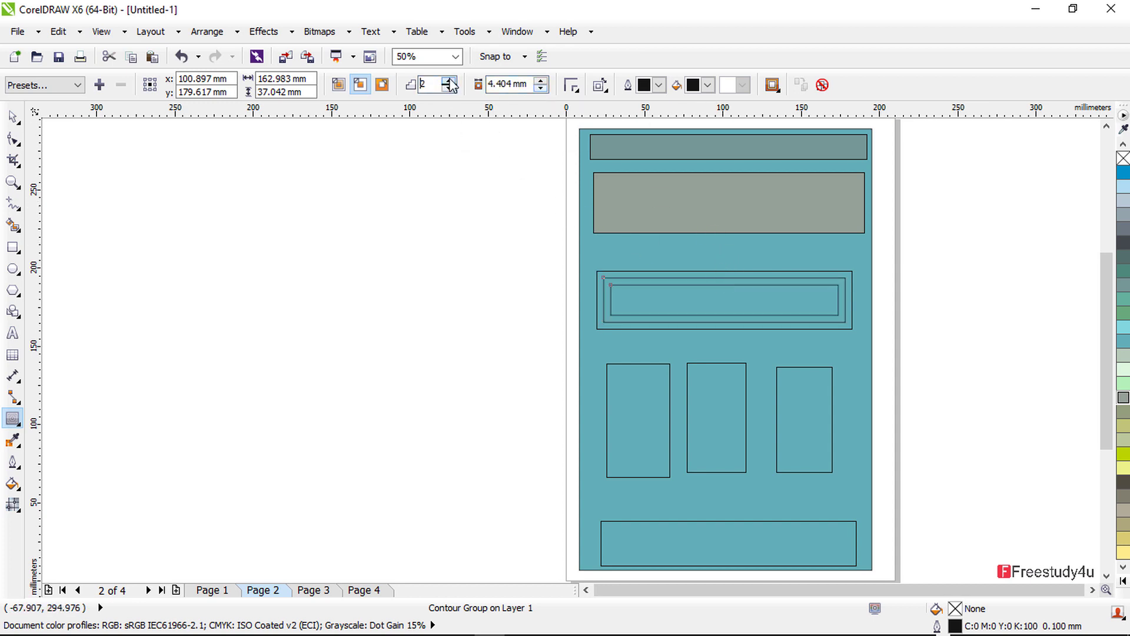
left_click(449, 81)
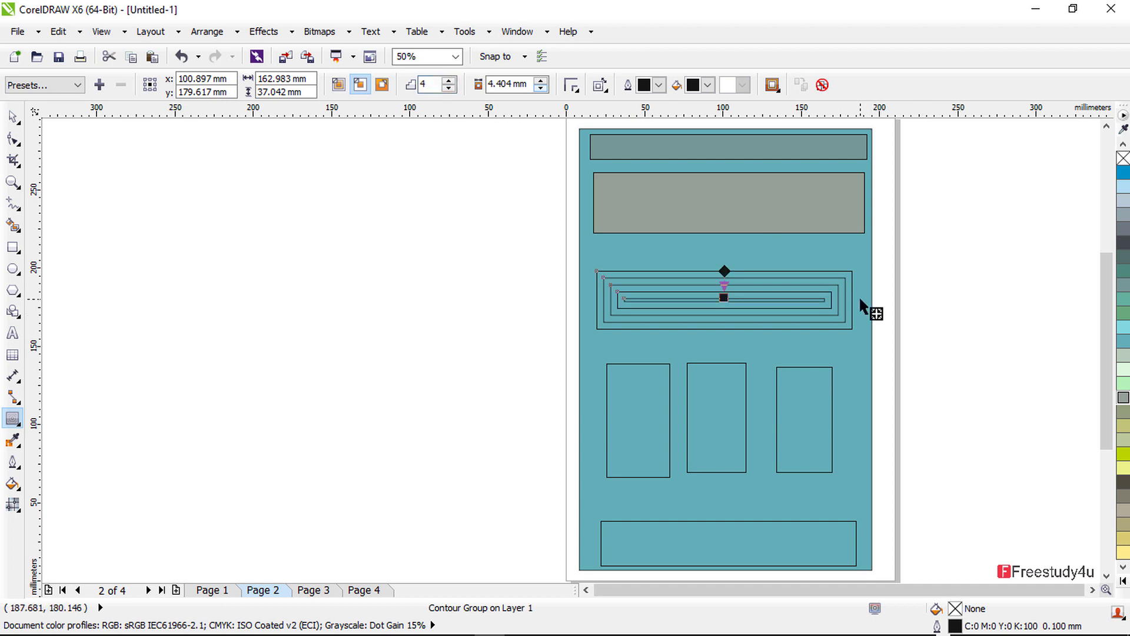
- Fill the contoured rectangle with light turquoise from the colour palette
left_click(99, 37)
mouse_move(151, 32)
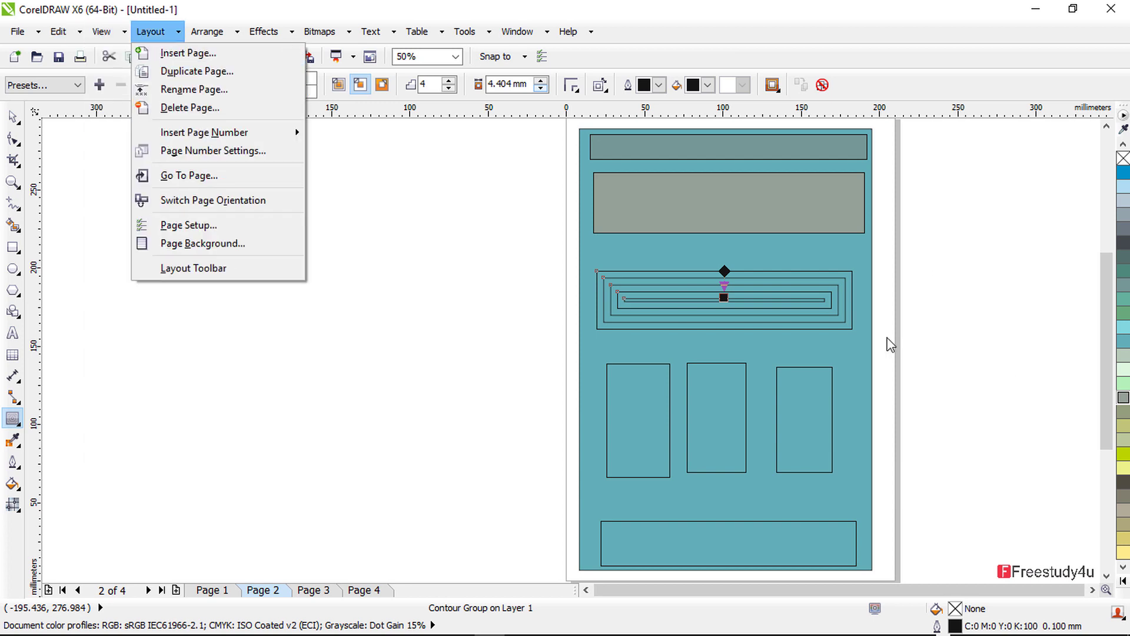
left_click(1125, 332)
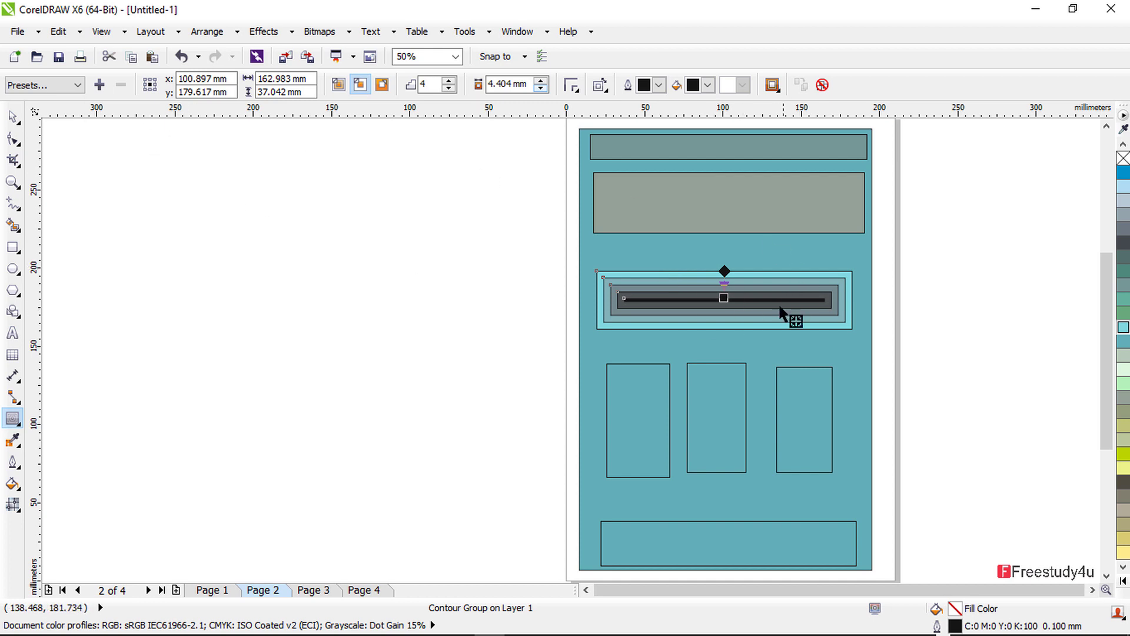
- Display the page with the contoured rectangle in Simple Wireframe view
left_click(121, 34)
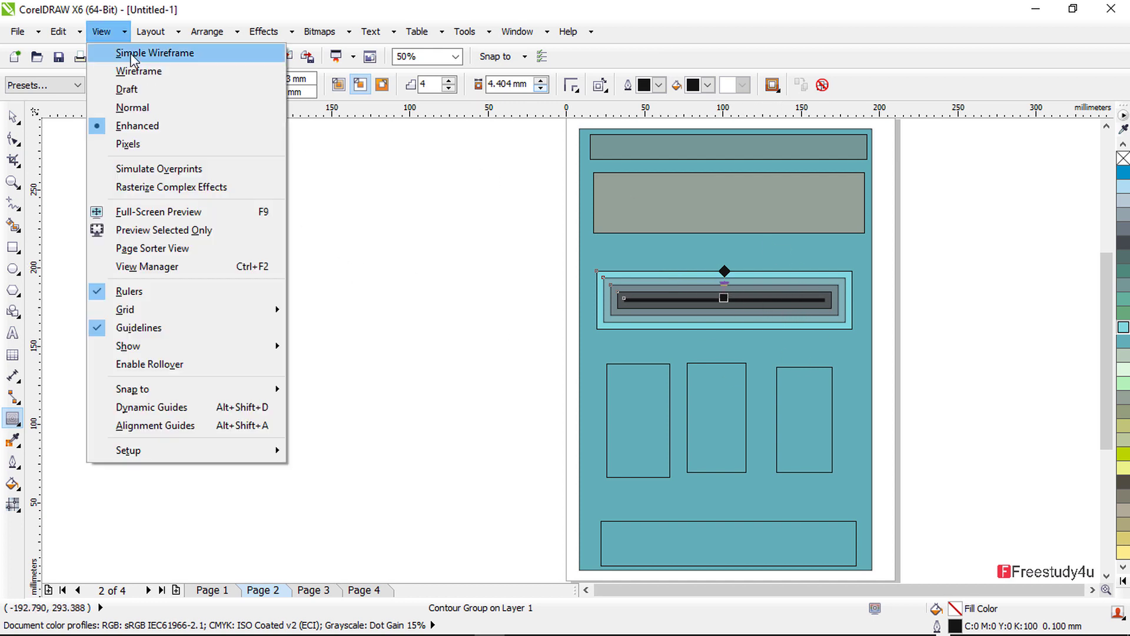
left_click(141, 53)
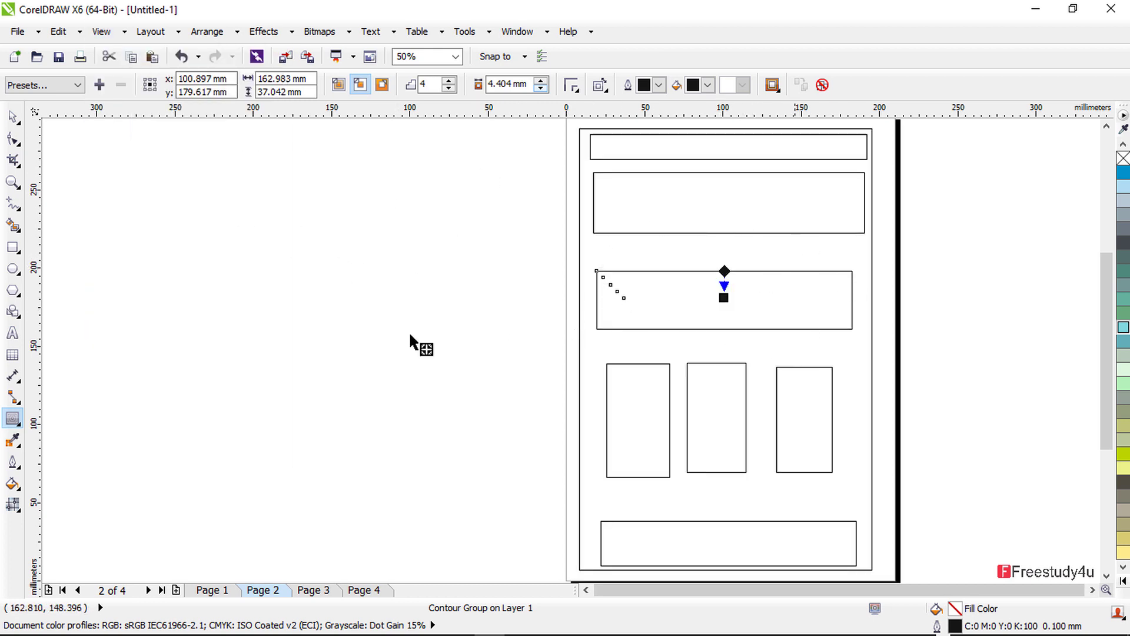
- Deselect the contour group and display the page in Wireframe view to inspect the contour lines
left_click(13, 116)
left_click(830, 335)
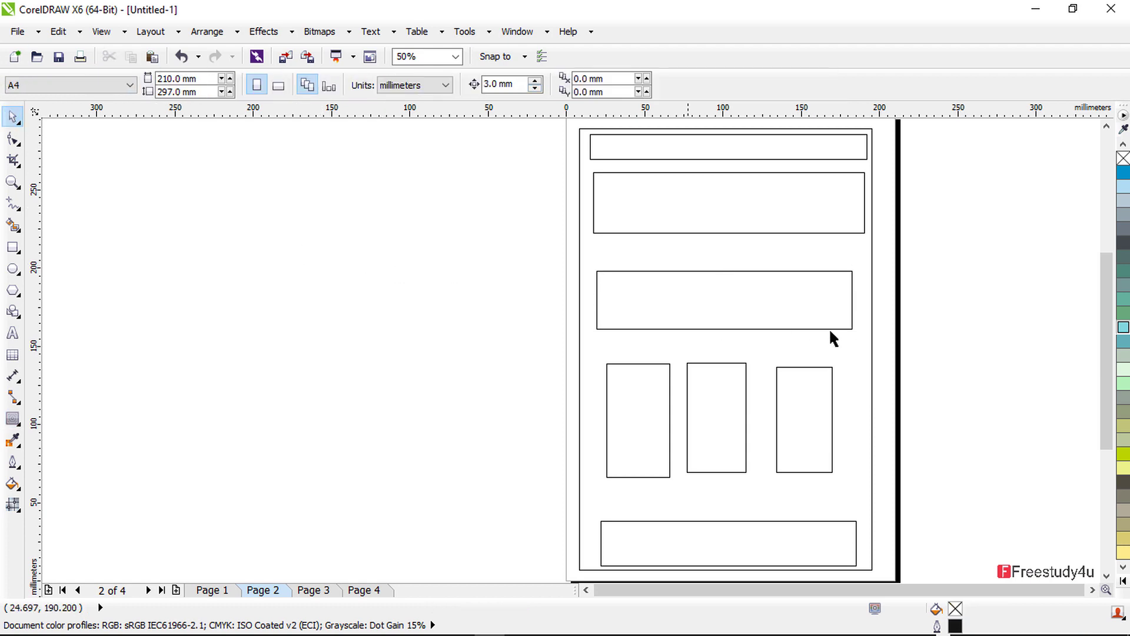
scroll(740, 302, "down", 1)
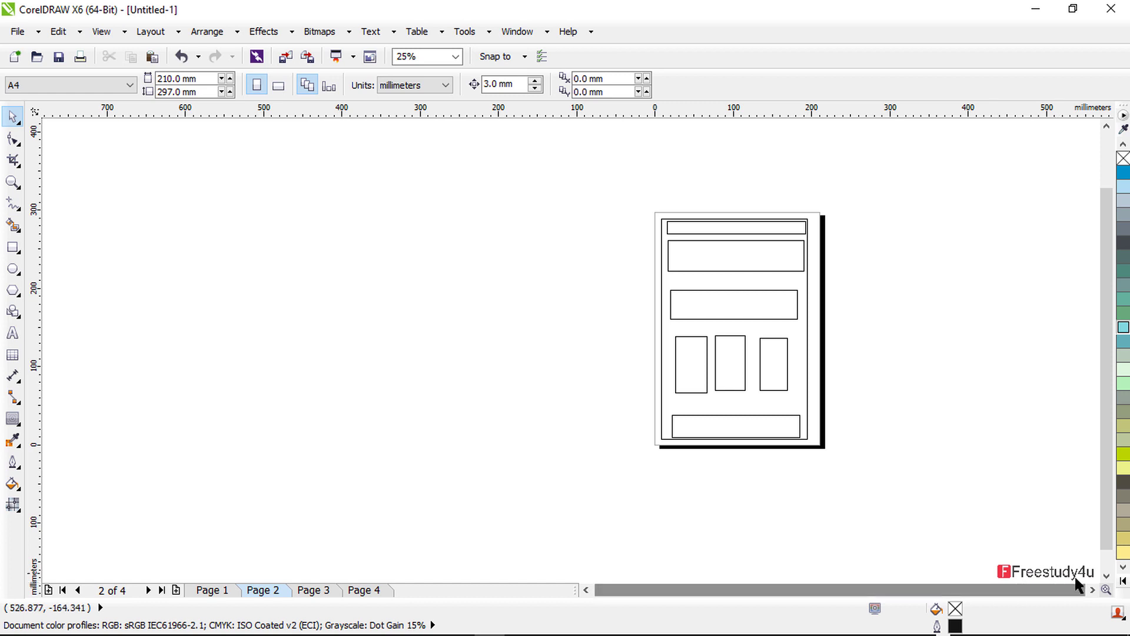
scroll(785, 300, "right", 2)
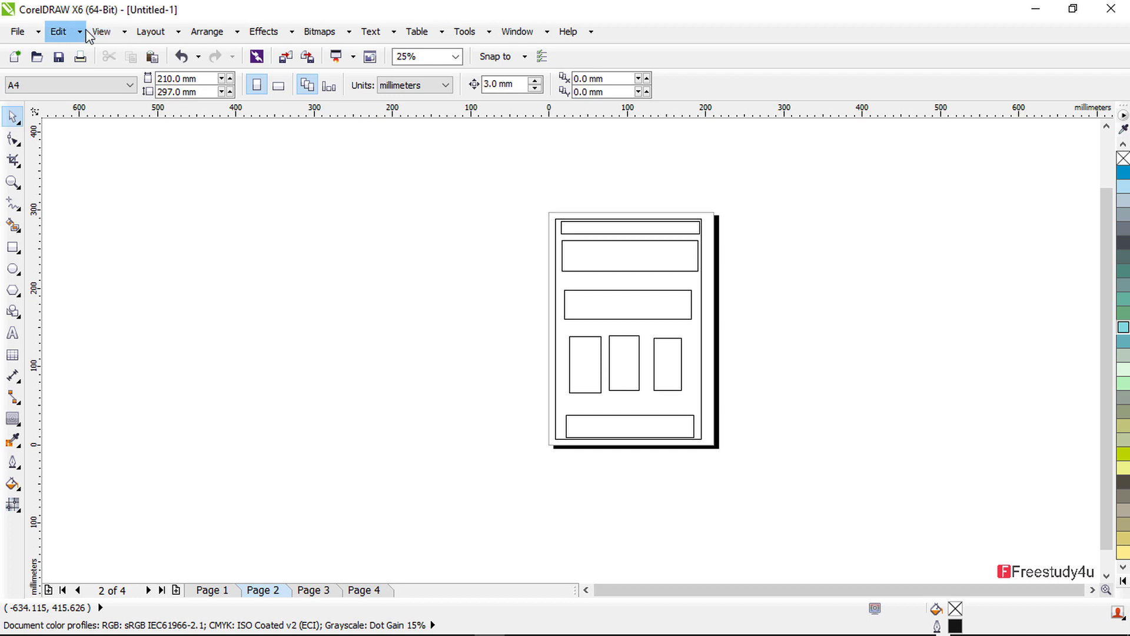
left_click(108, 35)
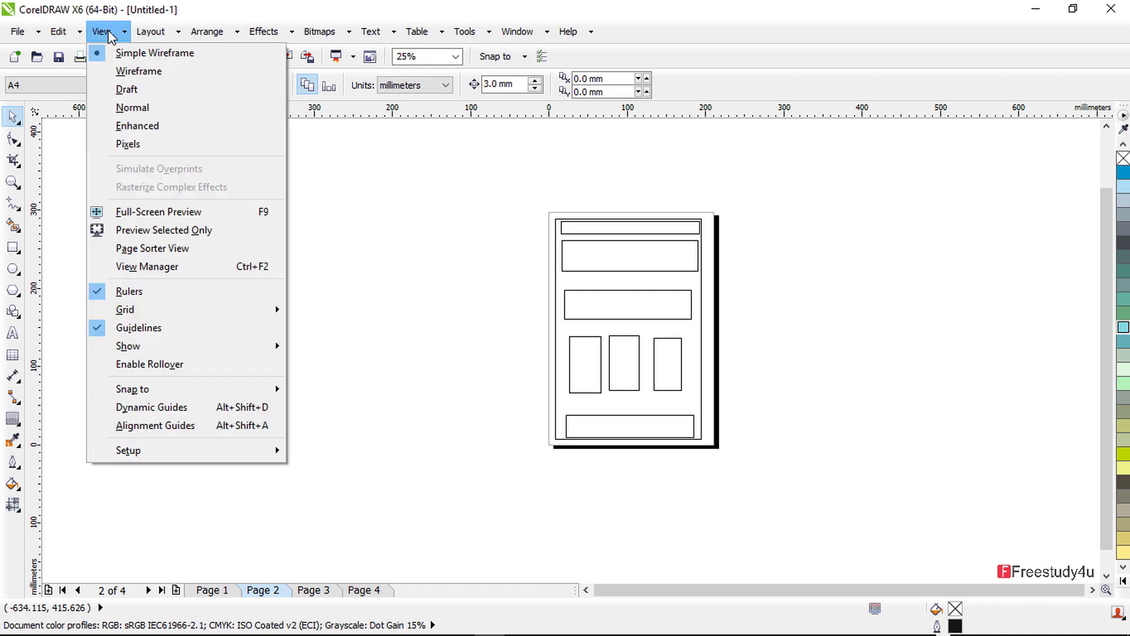
left_click(157, 72)
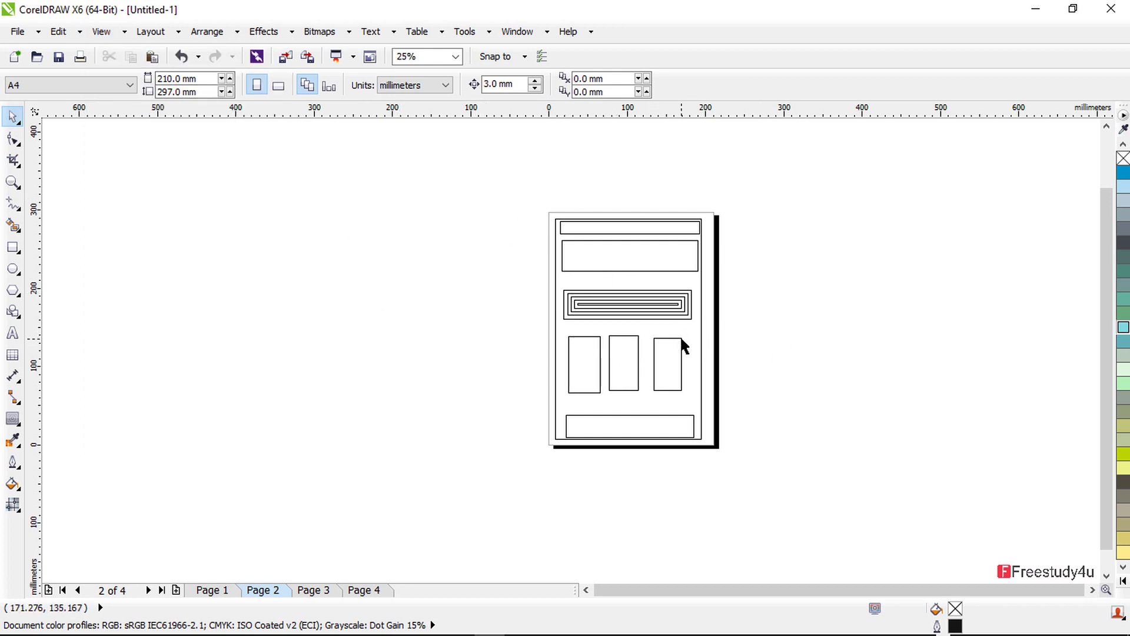
scroll(564, 310, "up", 2)
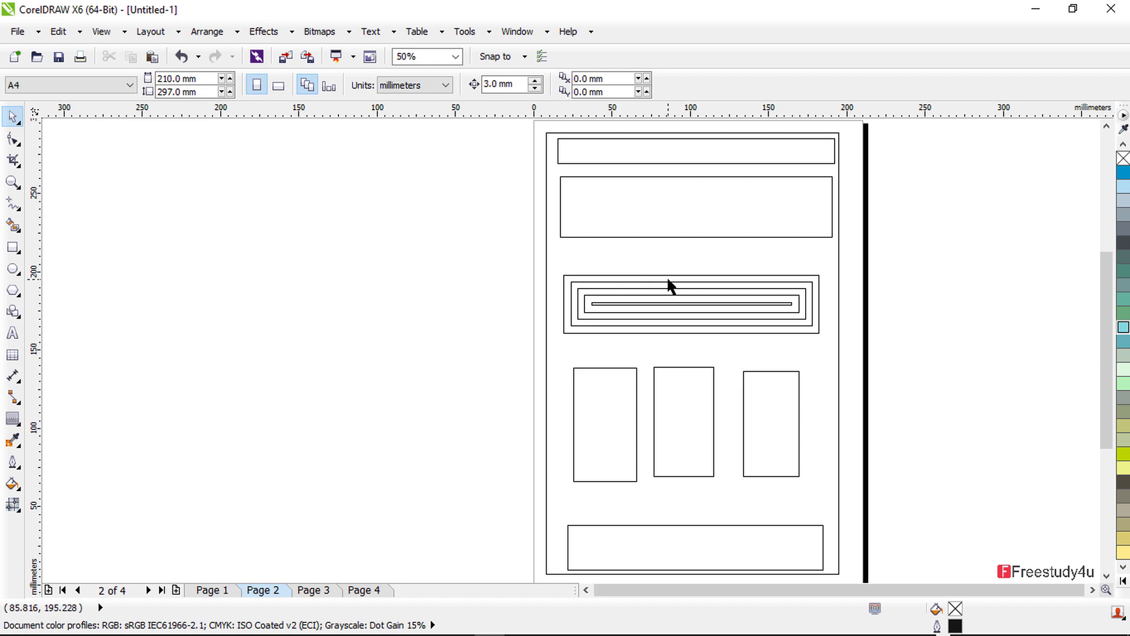
scroll(489, 289, "down", 2)
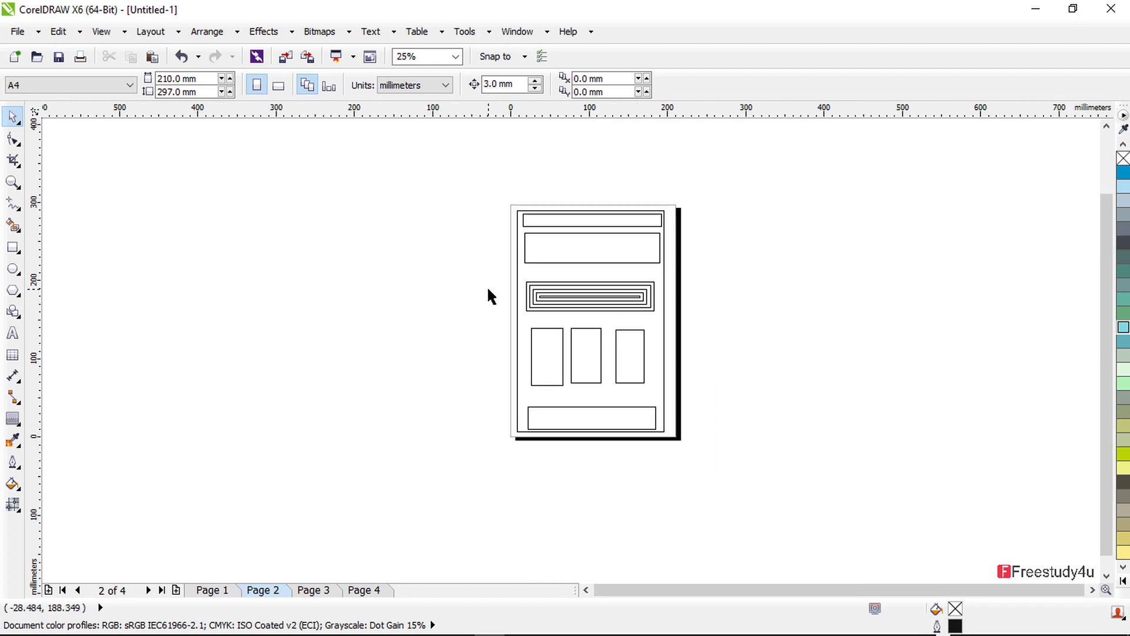
- Display the page in Draft view, switch to Normal view and inspect the filled rectangles
left_click(101, 31)
left_click(125, 89)
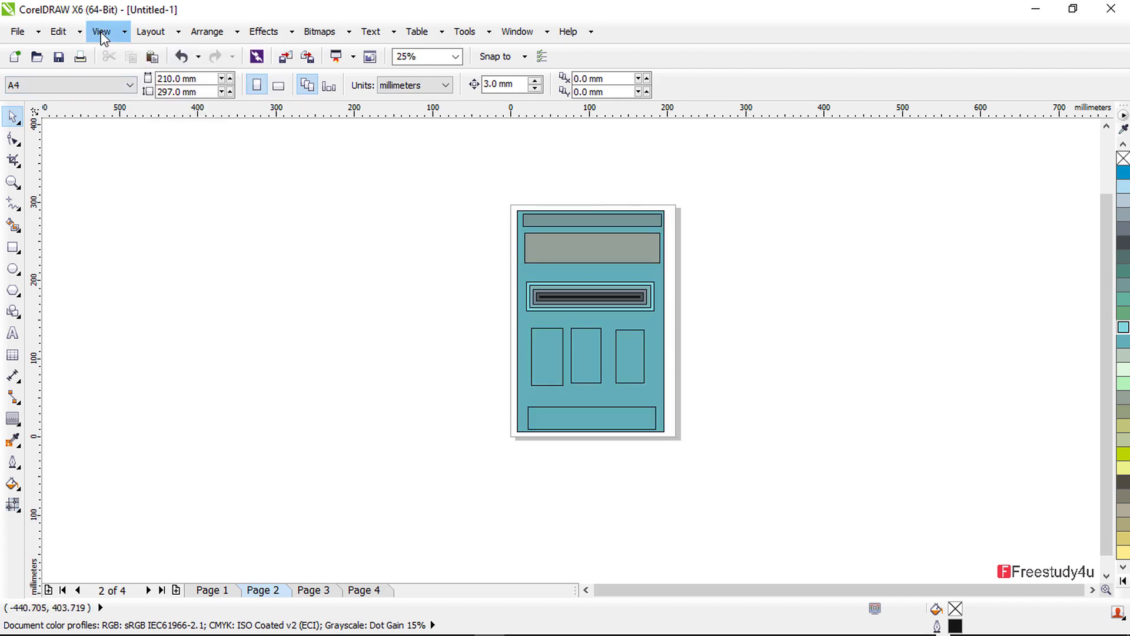
left_click(123, 33)
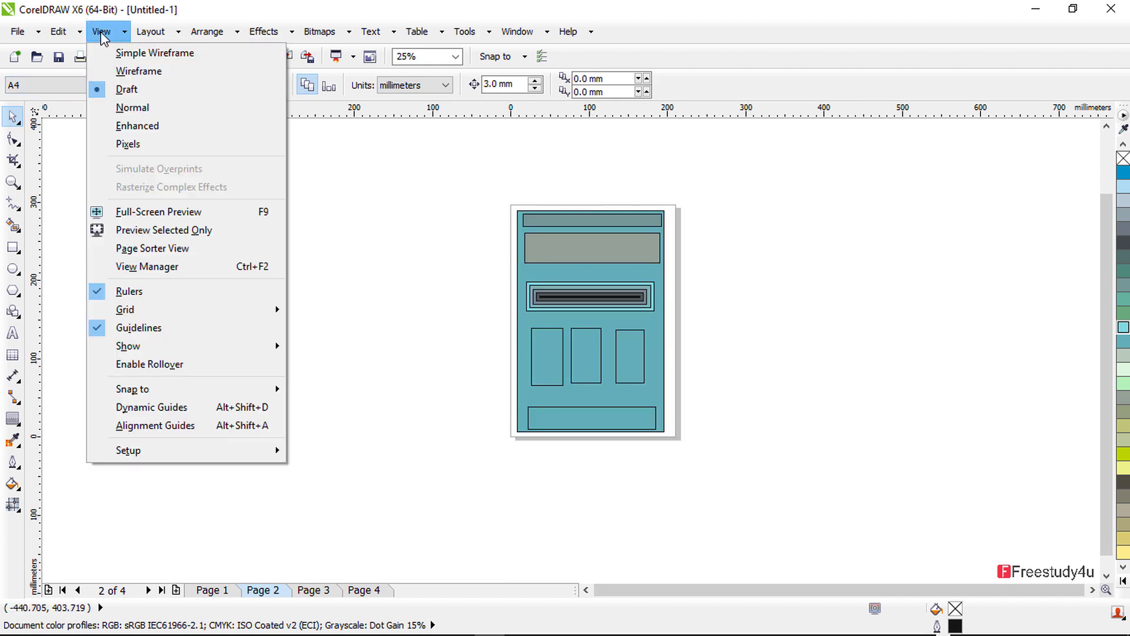
left_click(133, 108)
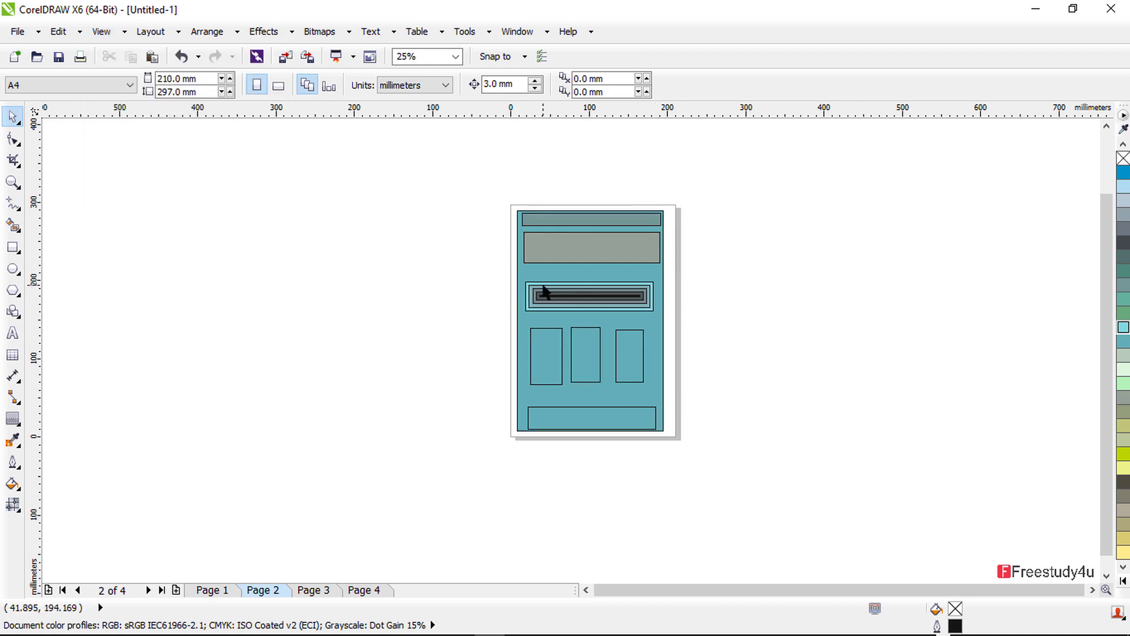
scroll(592, 299, "up", 2)
scroll(624, 299, "down", 1)
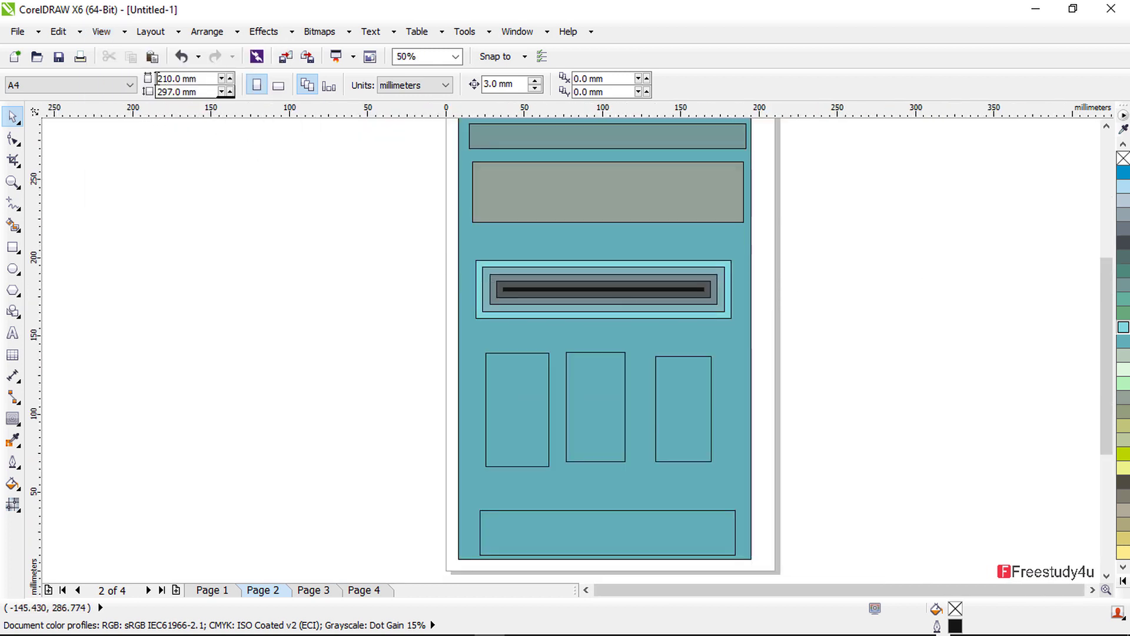
- Display the page in Enhanced view, switch to Pixels view and examine the contoured rectangle's corner up close
left_click(97, 33)
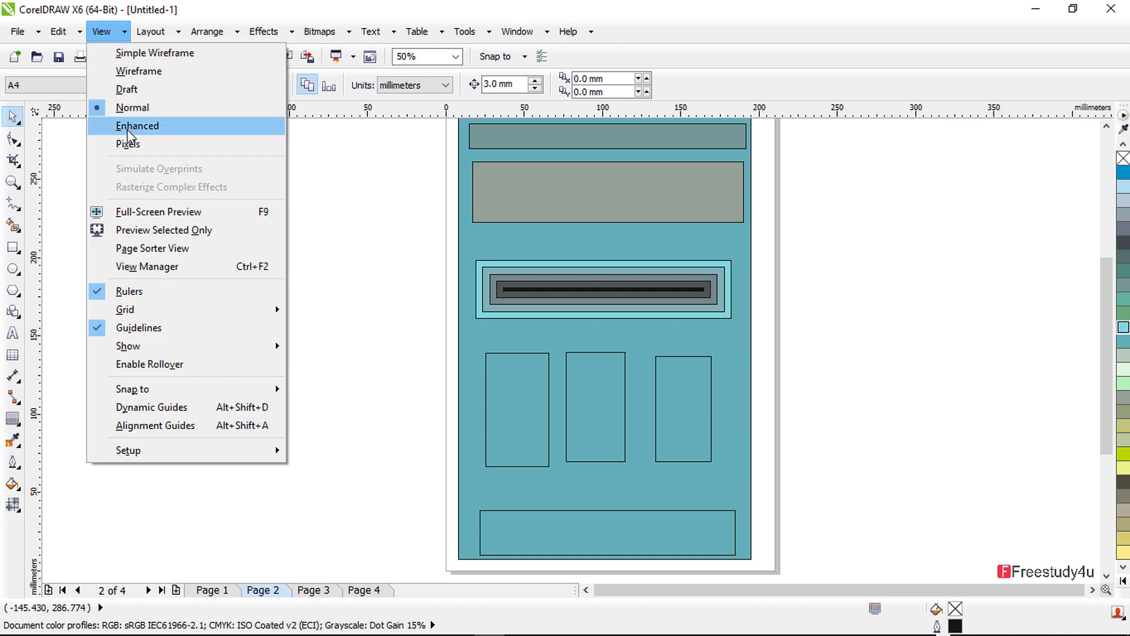
left_click(127, 130)
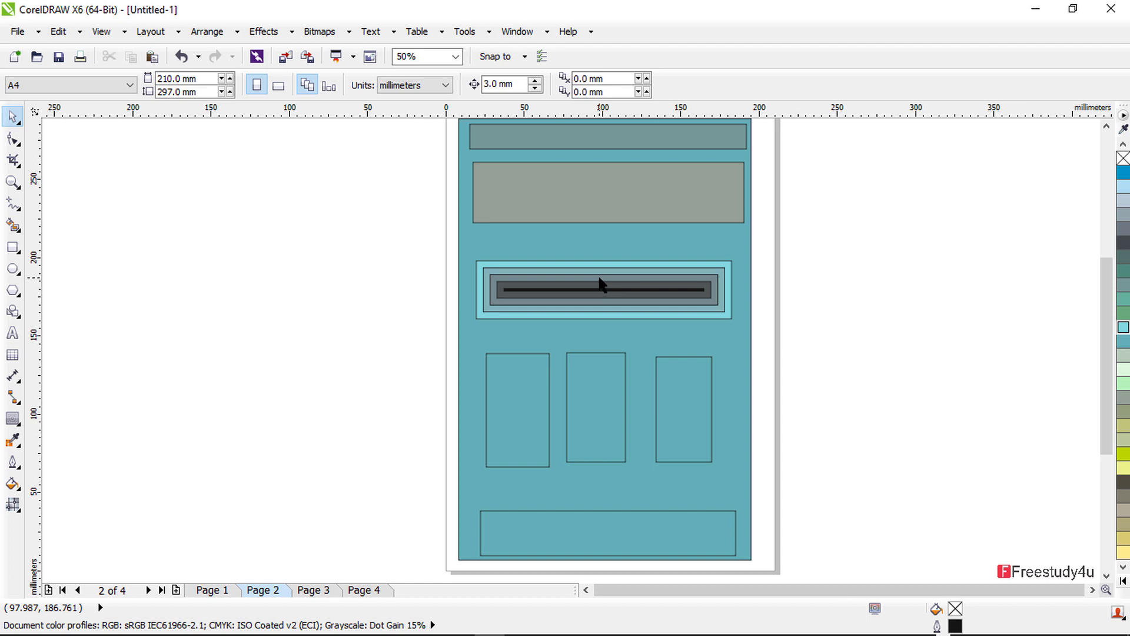
left_click(101, 31)
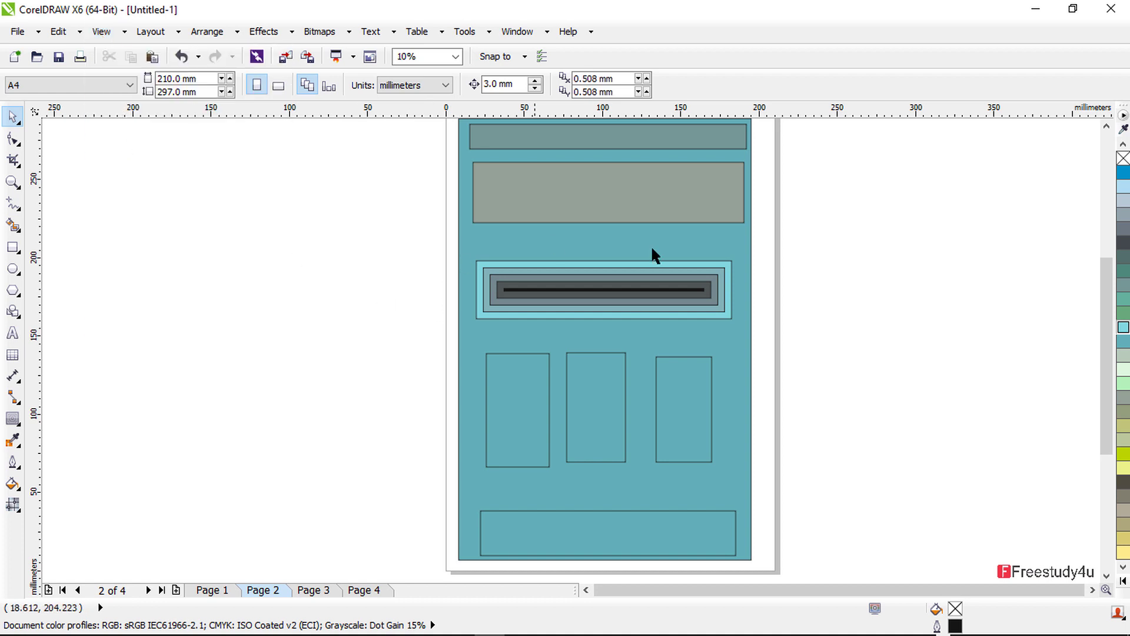
scroll(465, 269, "up", 5)
scroll(469, 272, "up", 2)
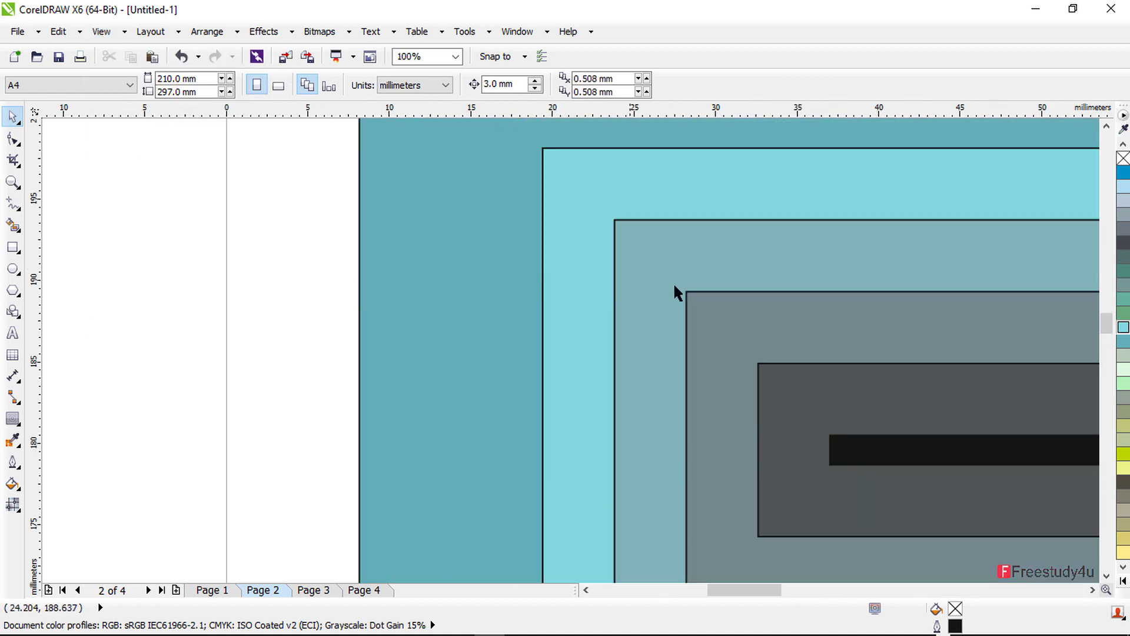
scroll(680, 282, "up", 9)
scroll(339, 281, "up", 2)
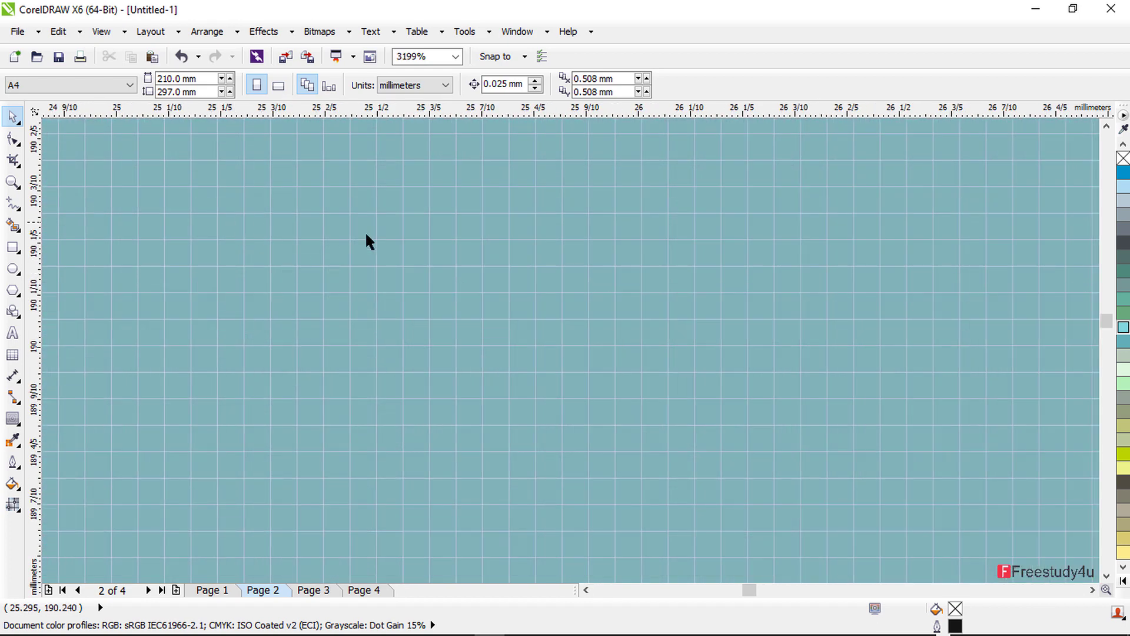
scroll(486, 272, "down", 15)
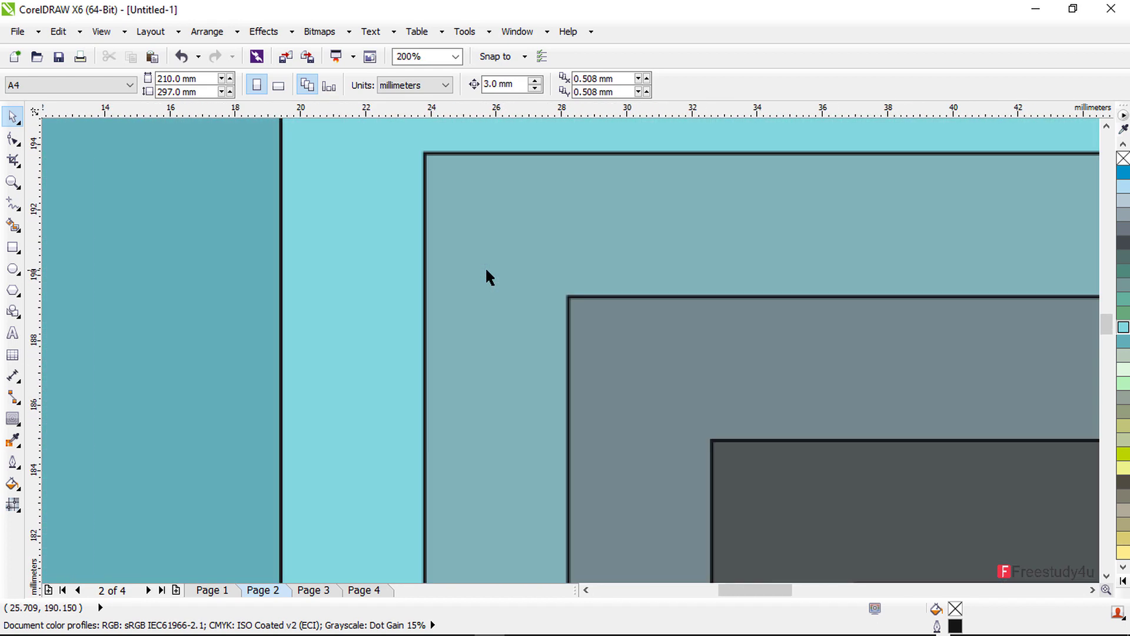
scroll(532, 238, "down", 1)
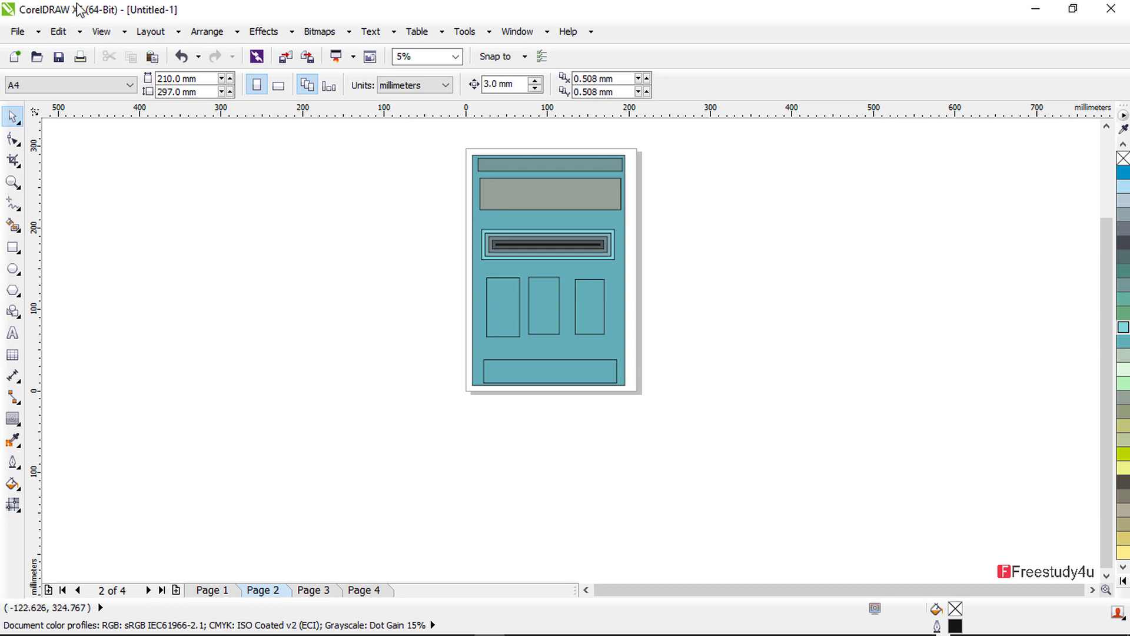
- Return the page to Enhanced view and enable Simulate Overprints
left_click(118, 34)
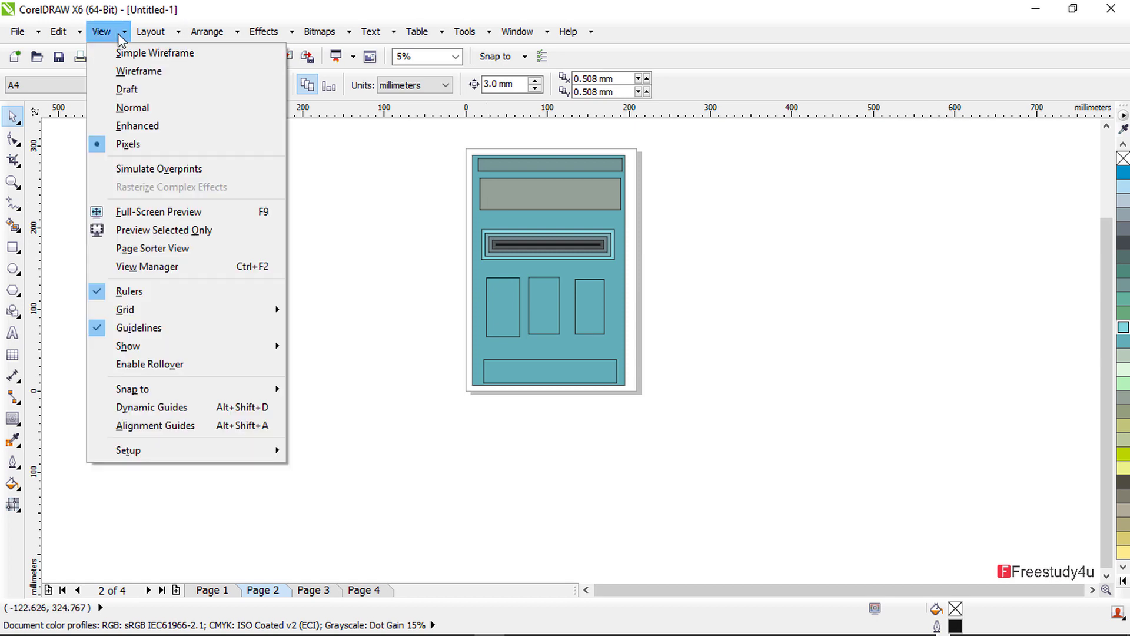
left_click(137, 126)
left_click(104, 33)
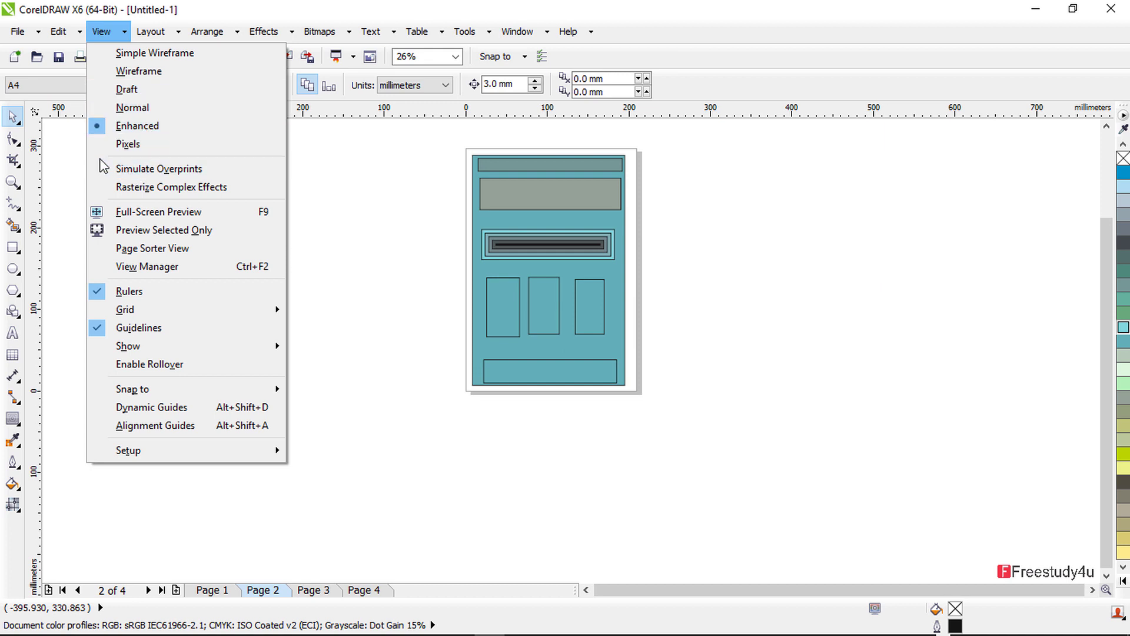
mouse_move(65, 33)
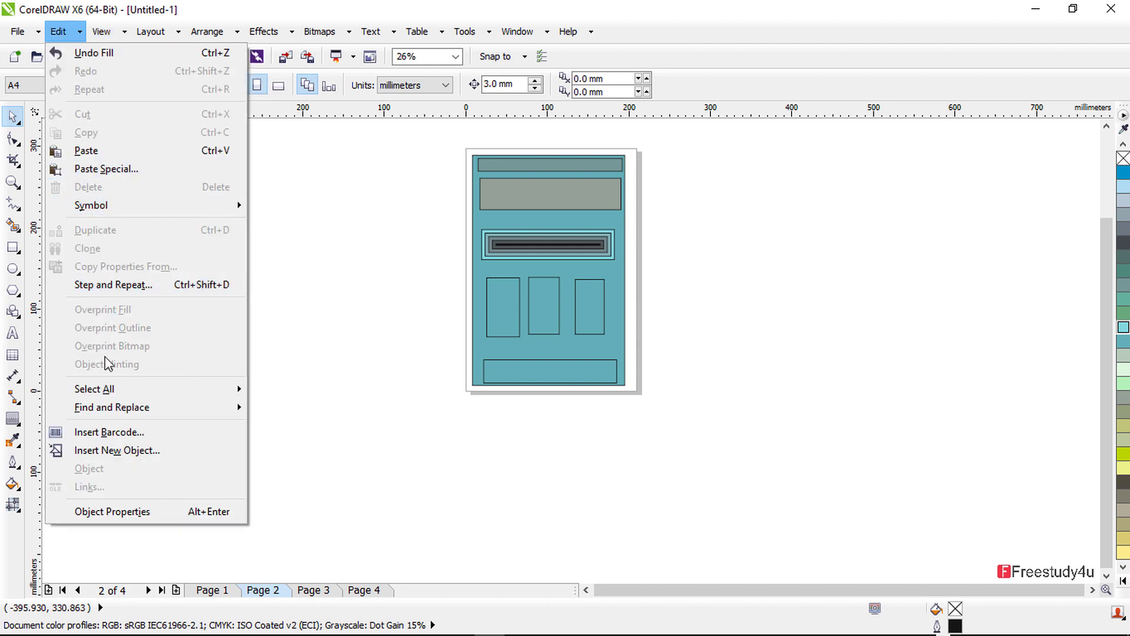
mouse_move(101, 32)
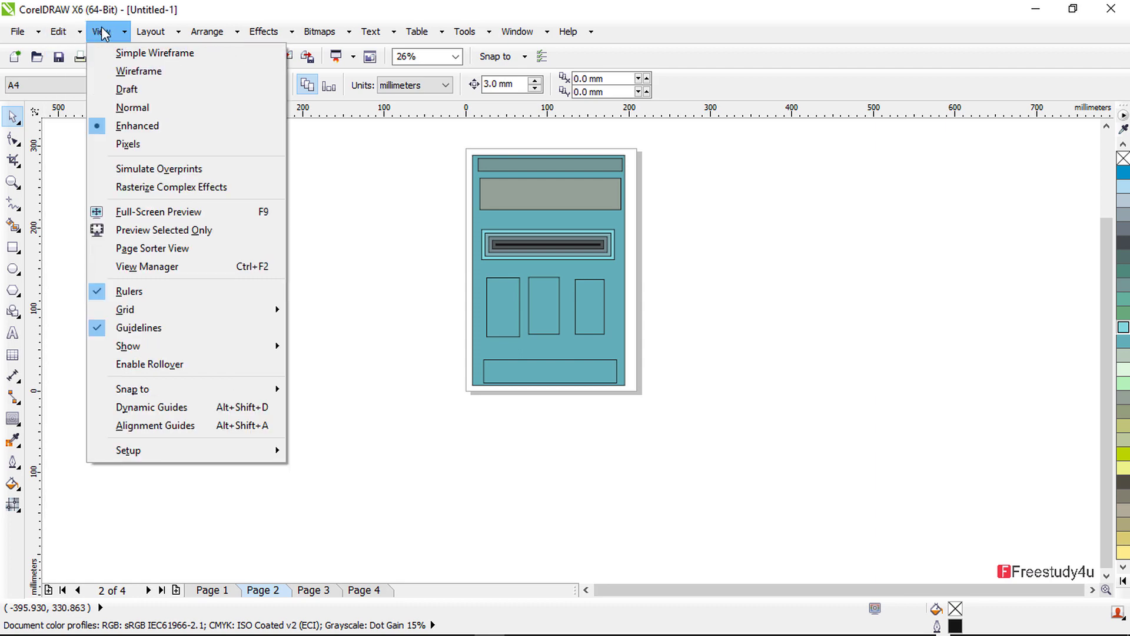
left_click(112, 170)
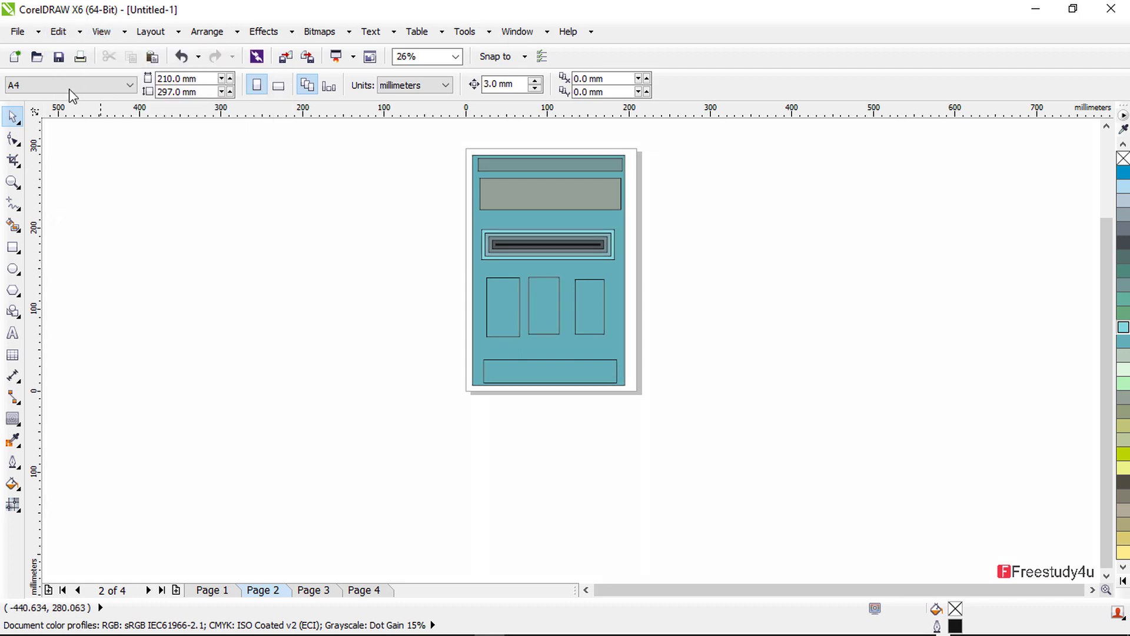
- Enable Rasterize Complex Effects for the Enhanced view
left_click(59, 31)
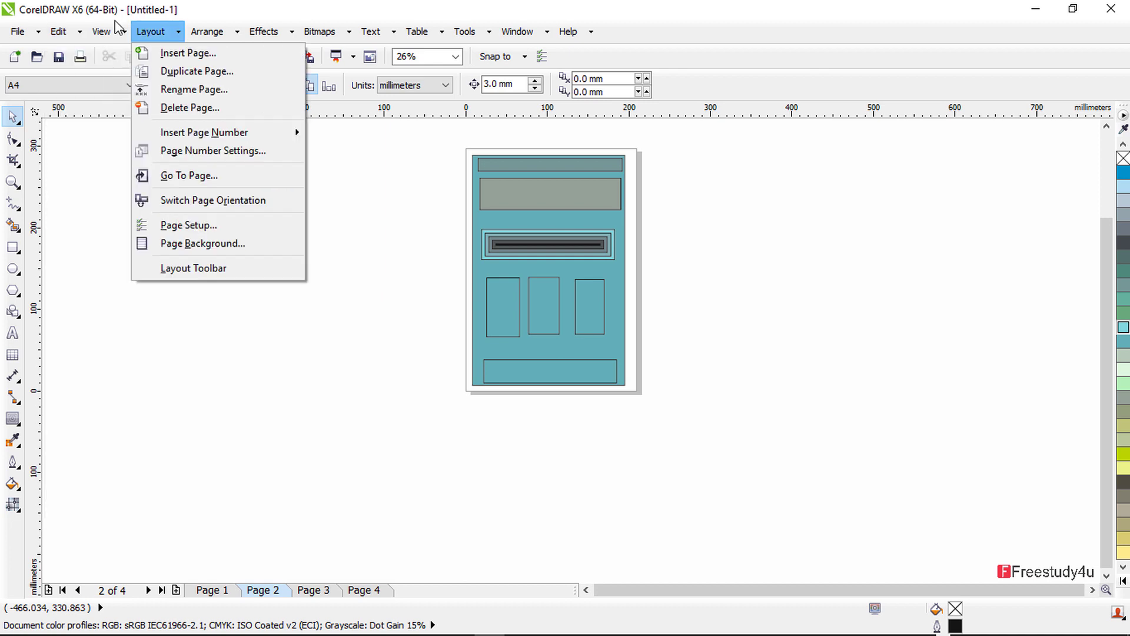
mouse_move(102, 31)
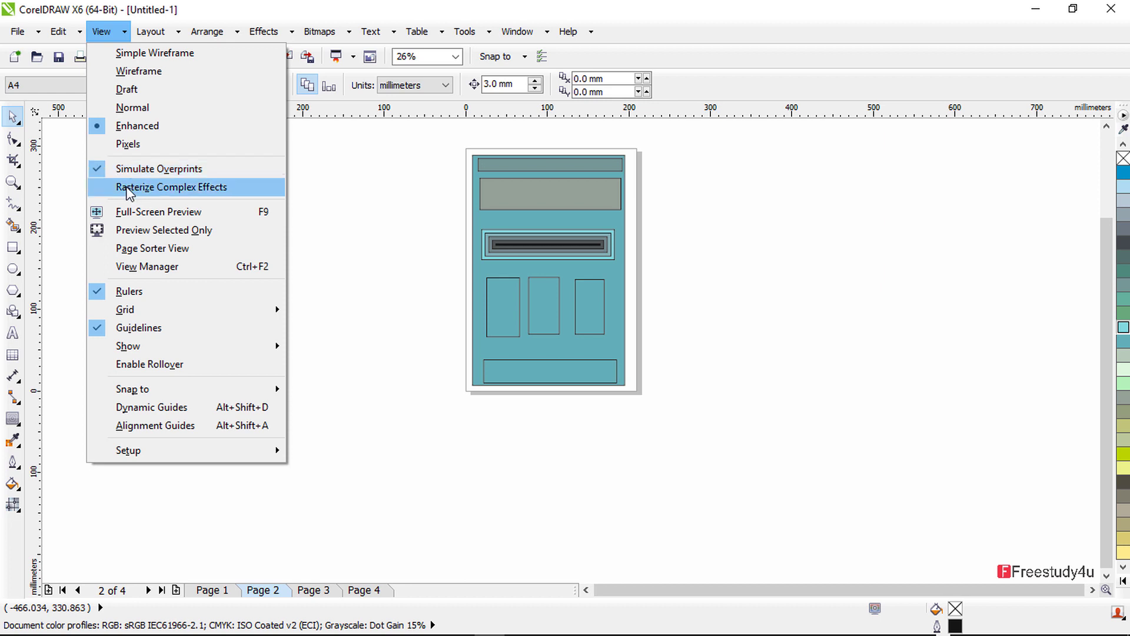
left_click(92, 186)
- Show the page in Full-Screen Preview, including once after enlarging the view around it, and exit the preview
left_click(111, 32)
left_click(136, 216)
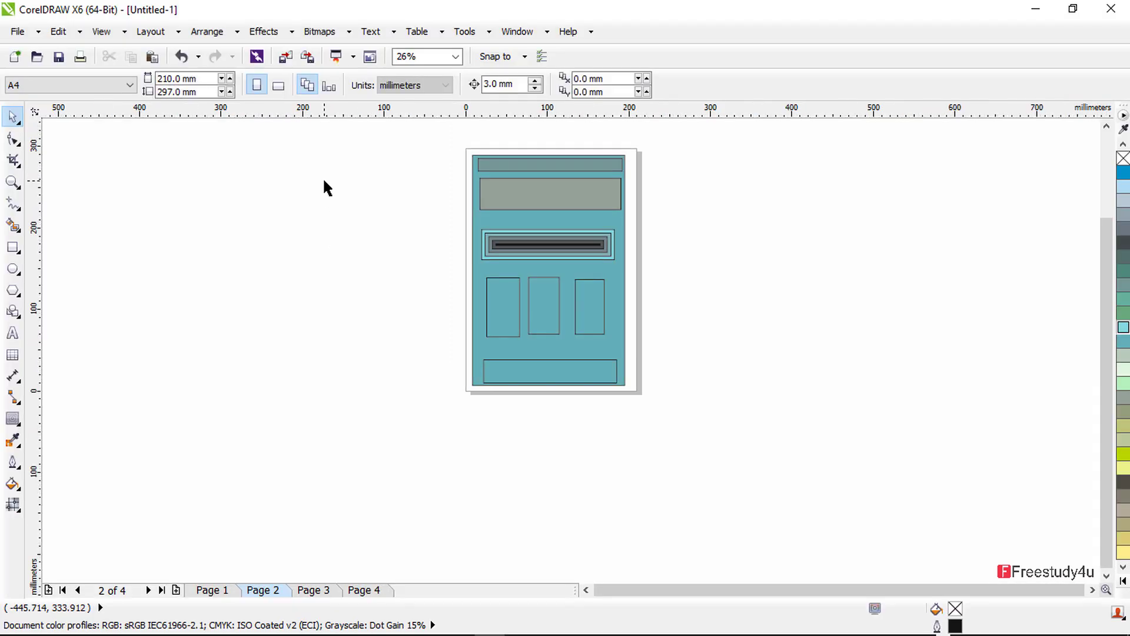
left_click(13, 182)
left_click_drag(462, 142, 663, 406)
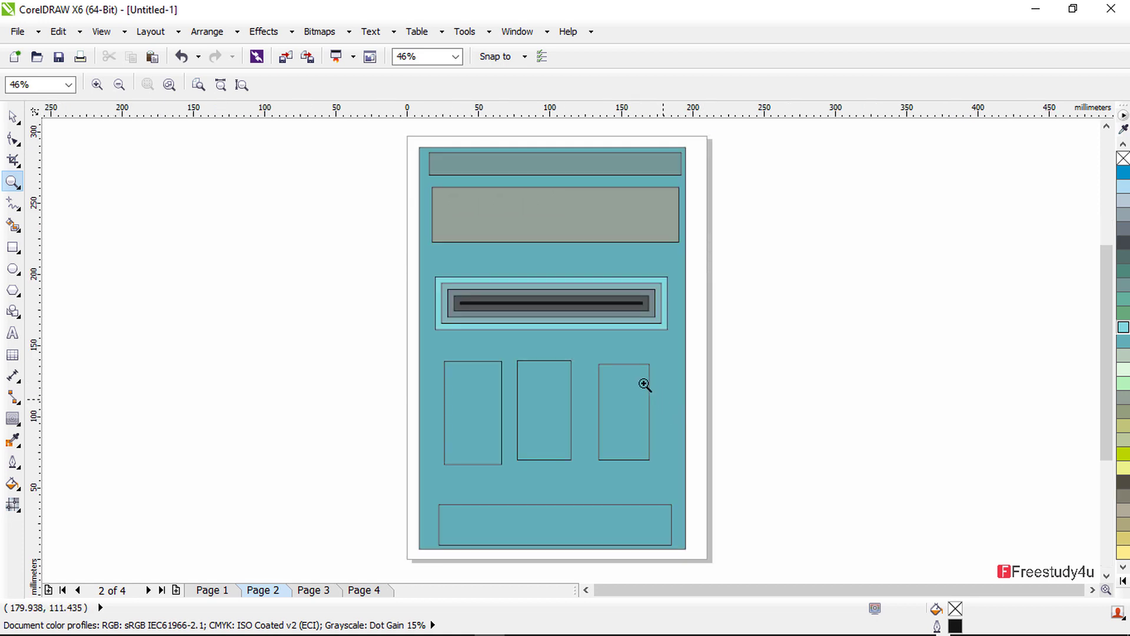
left_click(102, 31)
left_click(141, 218)
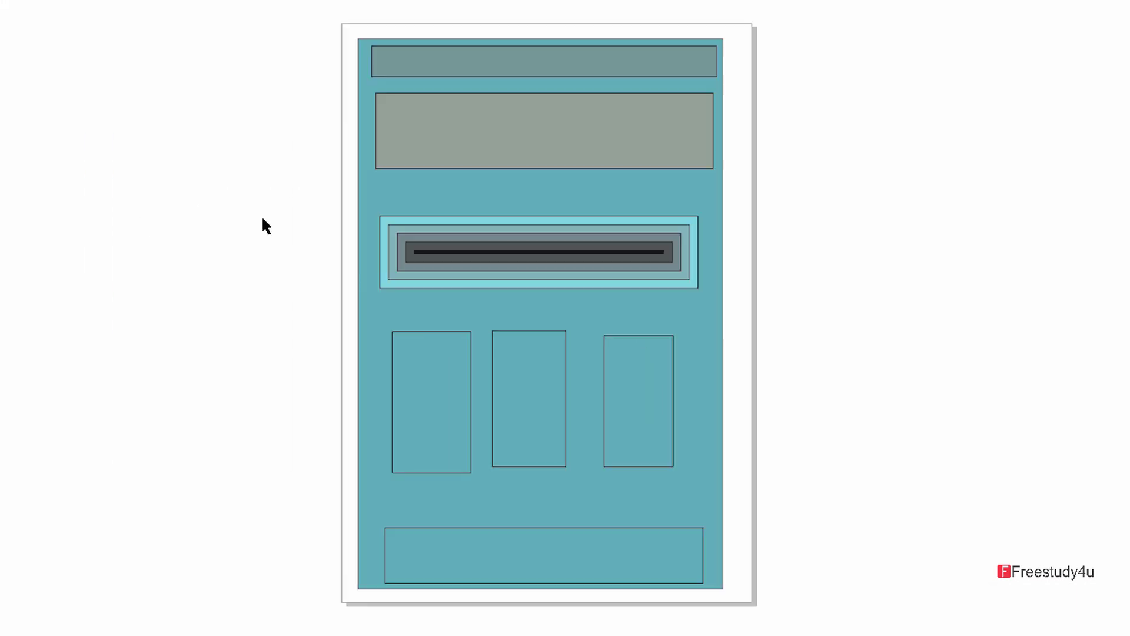
left_click(370, 312)
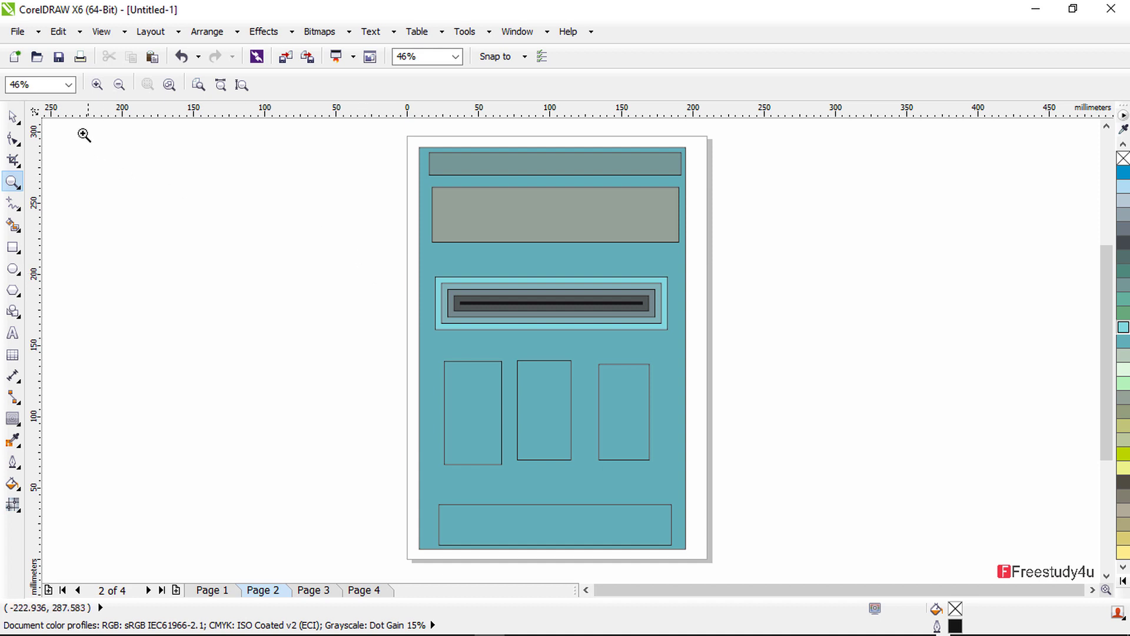
- Select the contoured rectangle with the Pick tool and enable Preview Selected Only to preview just that object
left_click(58, 32)
mouse_move(101, 39)
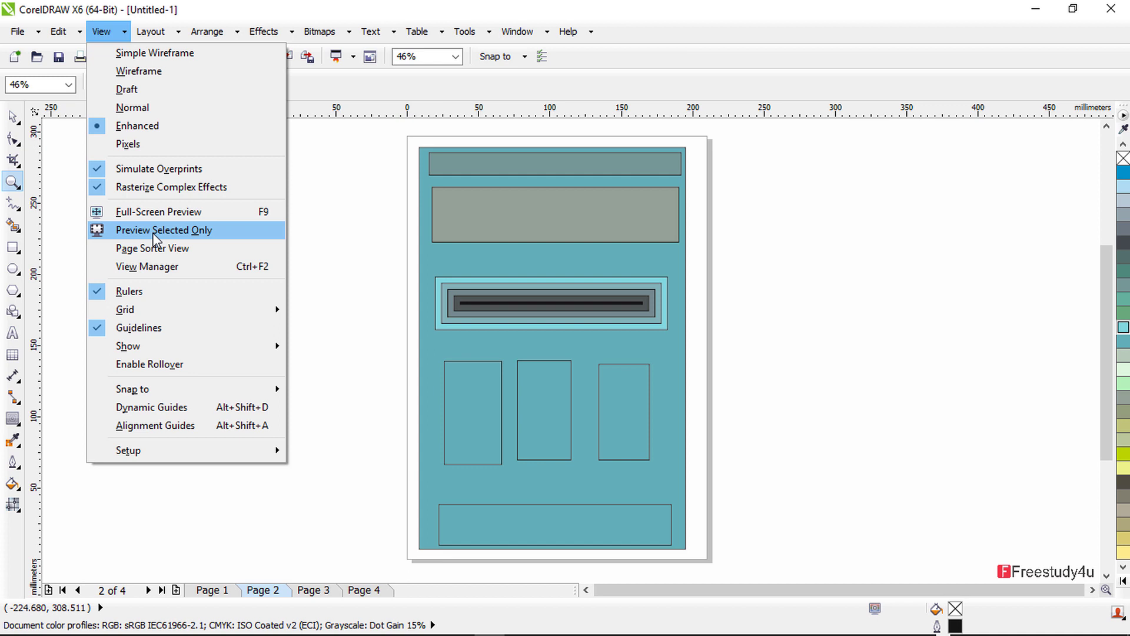
left_click(15, 118)
left_click(589, 313)
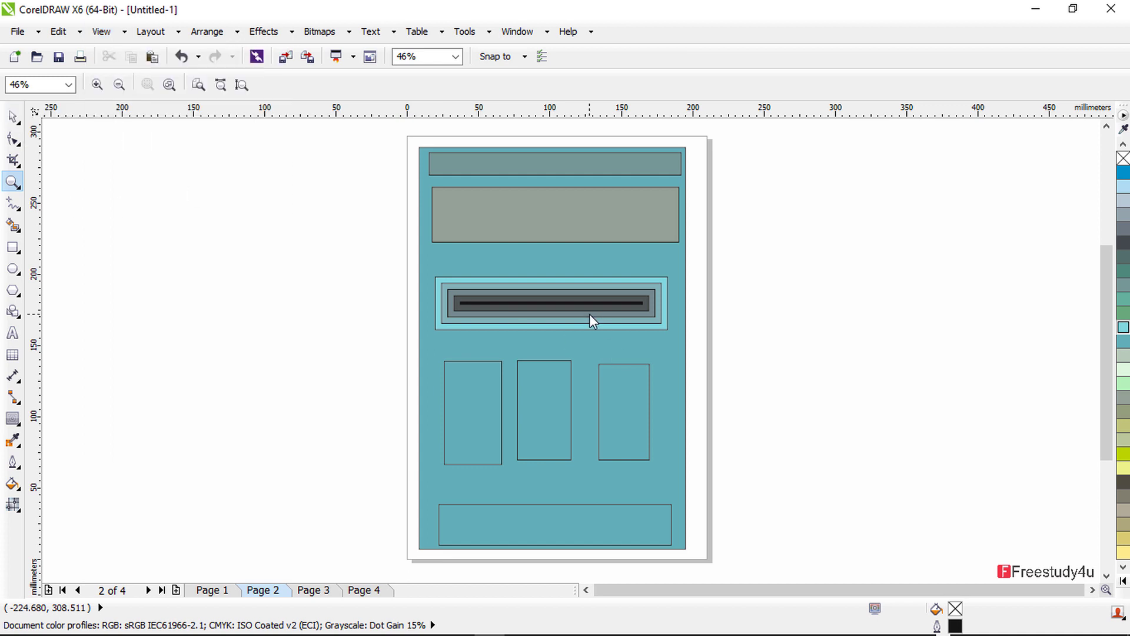
left_click(20, 118)
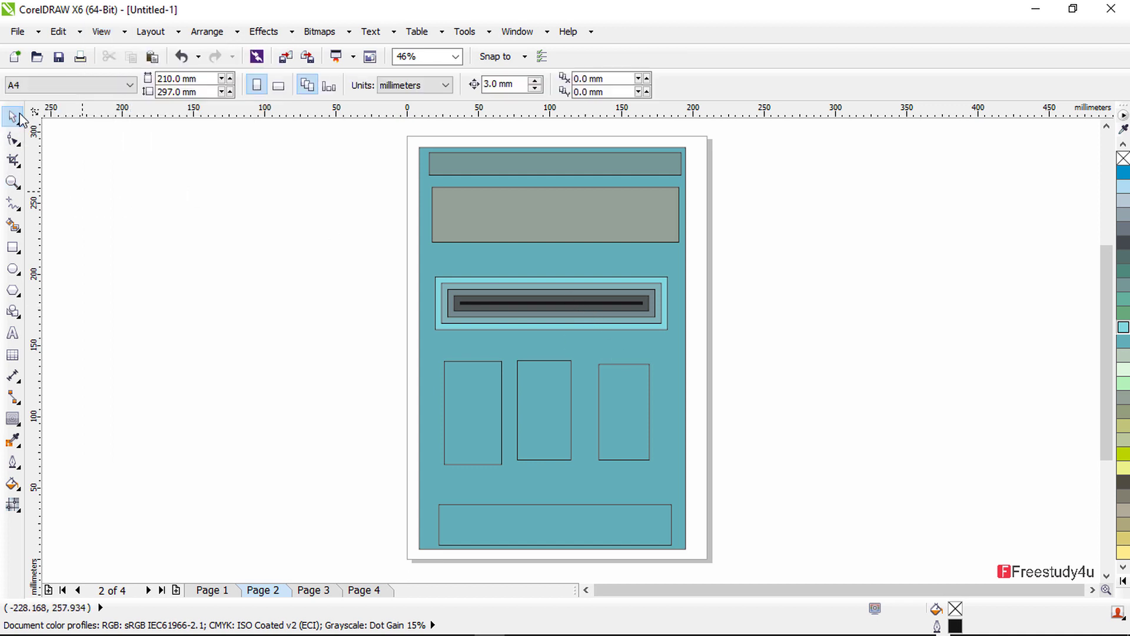
left_click(588, 312)
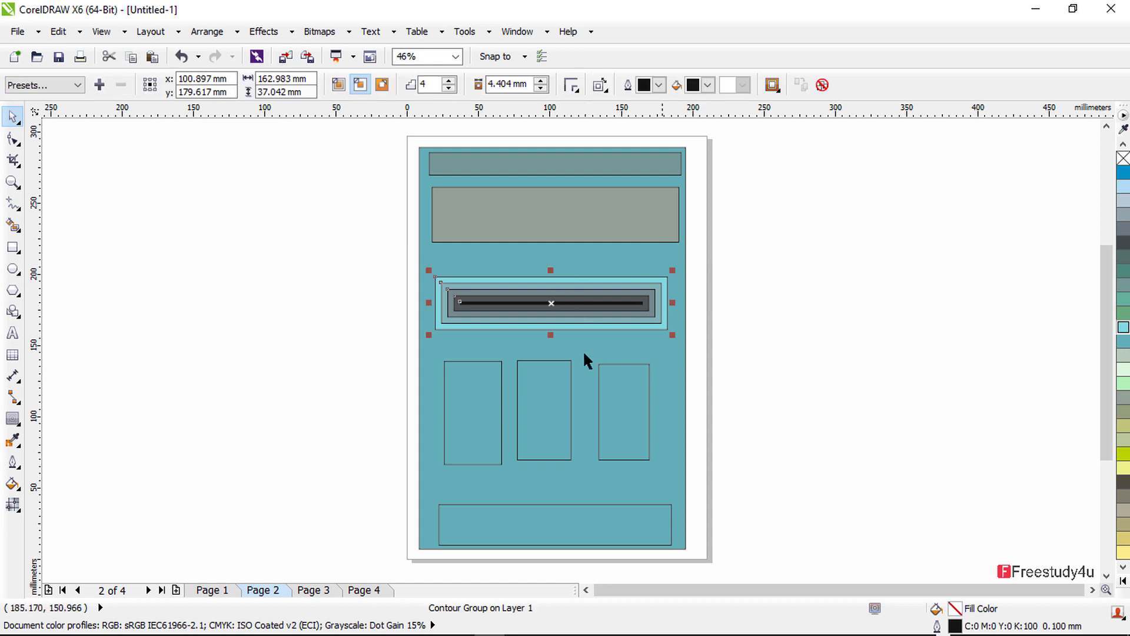
left_click(101, 30)
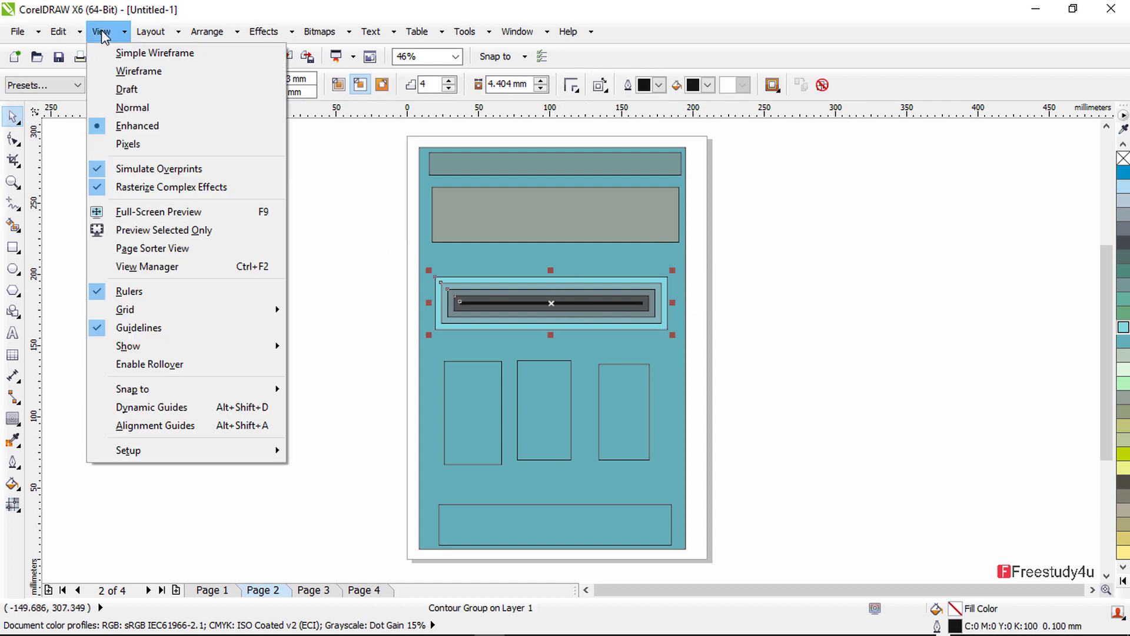
left_click(122, 230)
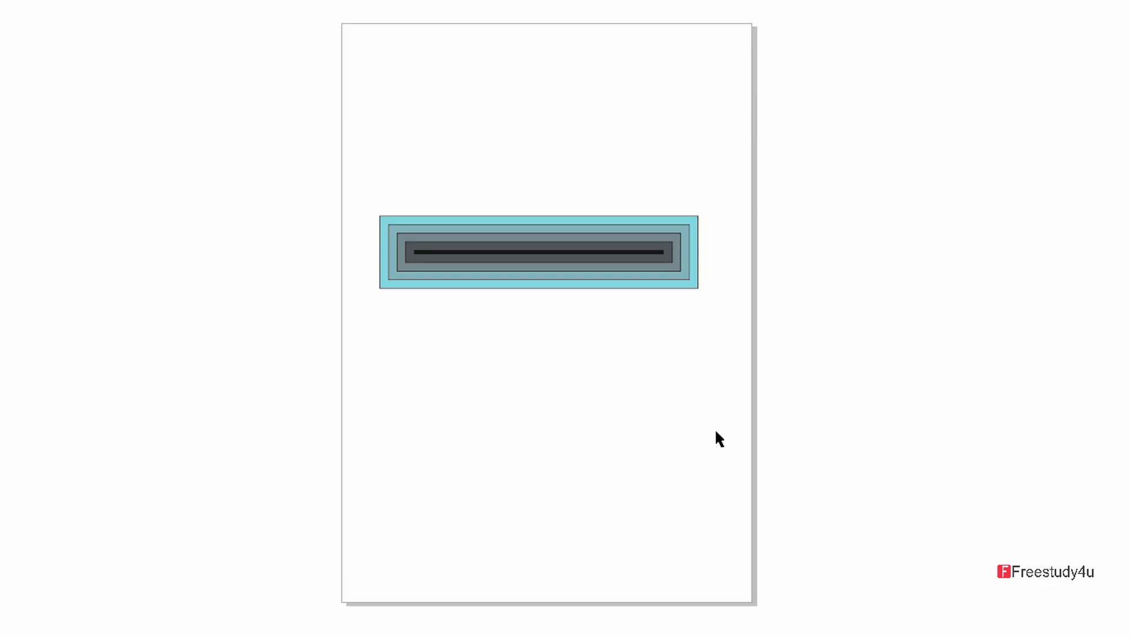
- Exit the selected-only preview and look through pages 1 to 4 one after another
left_click(377, 198)
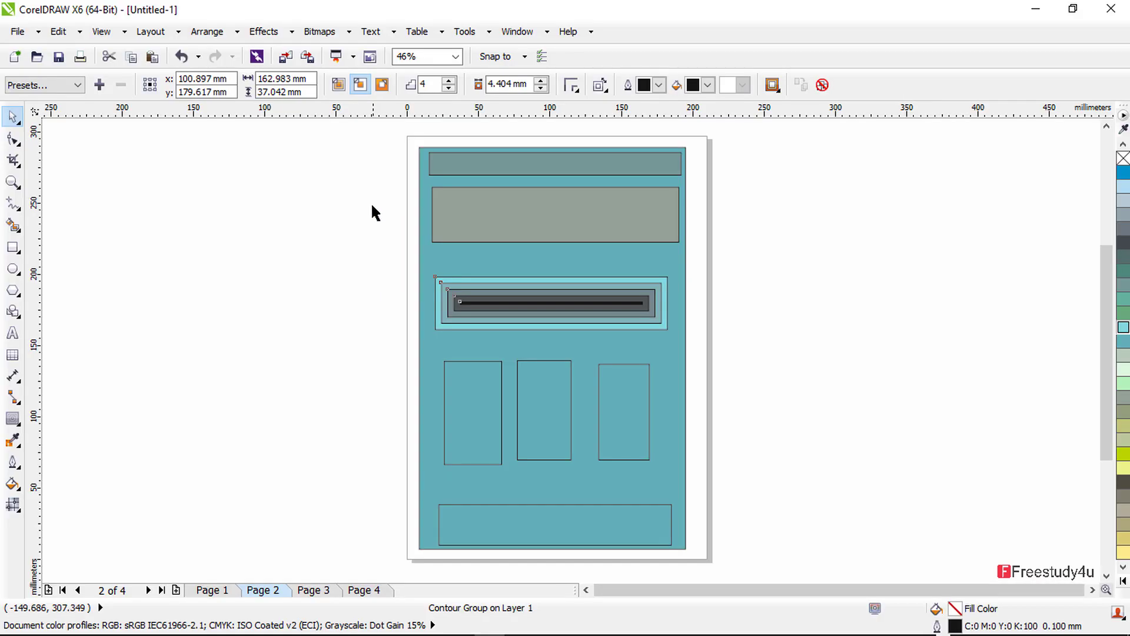
left_click(104, 39)
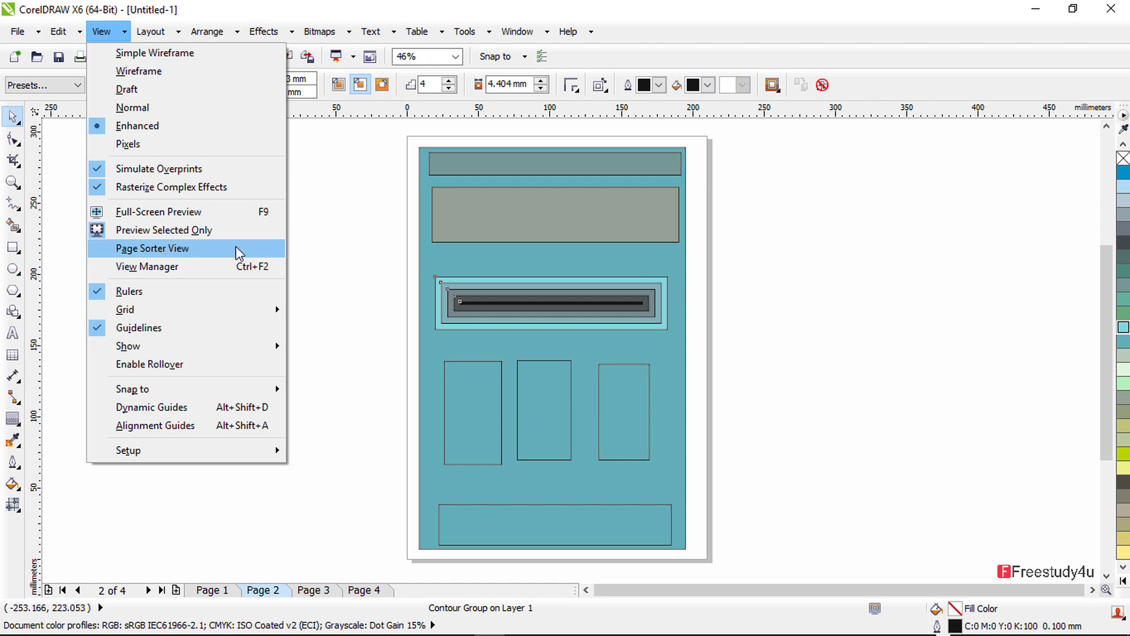
left_click(345, 246)
left_click(220, 590)
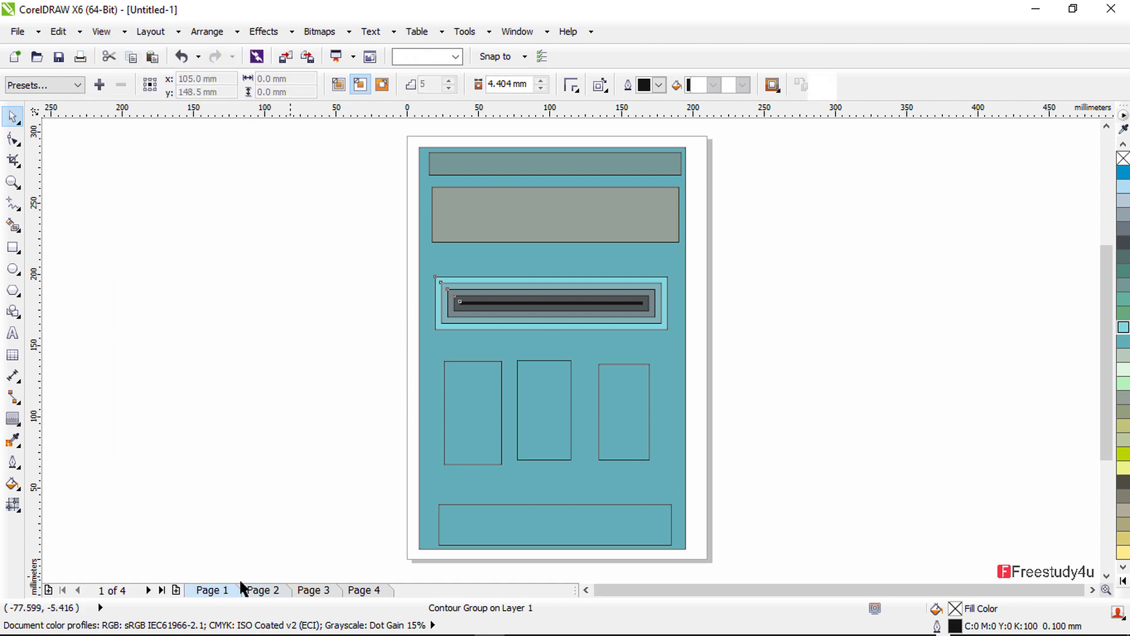
left_click(273, 590)
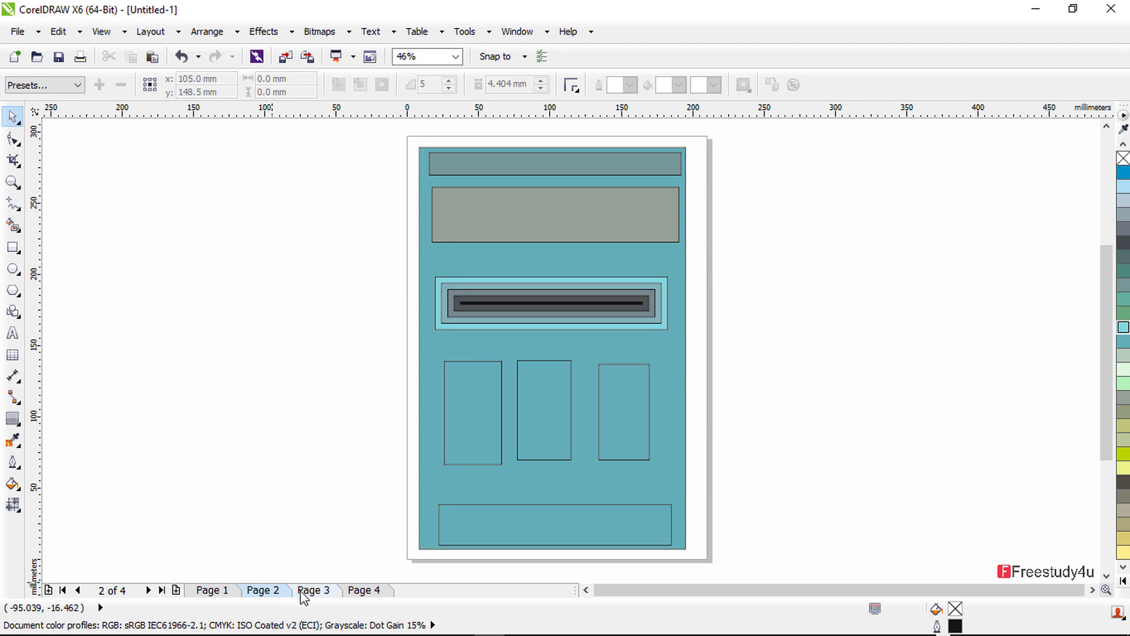
left_click(304, 592)
left_click(351, 590)
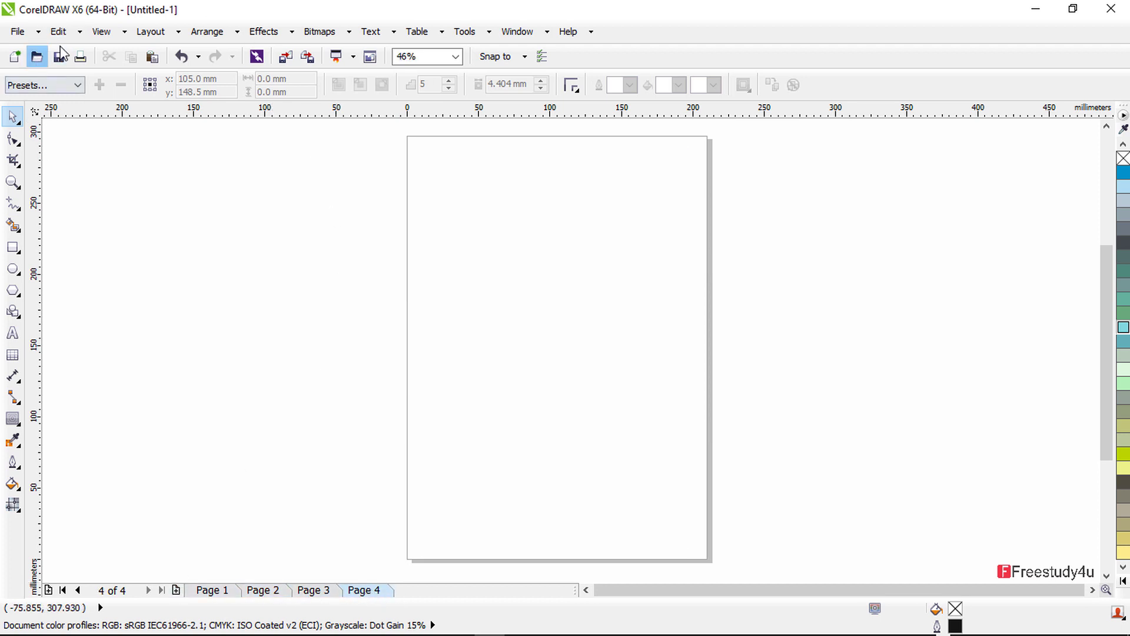
- Show all pages side by side in Page Sorter View and open page 2 from there
left_click(101, 31)
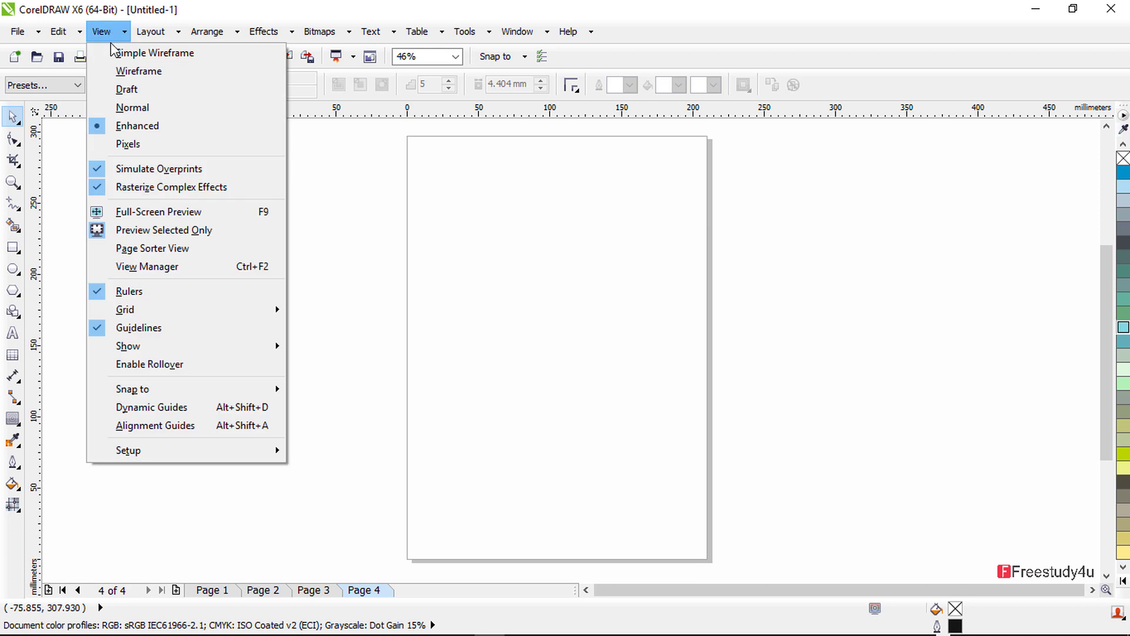
left_click(147, 249)
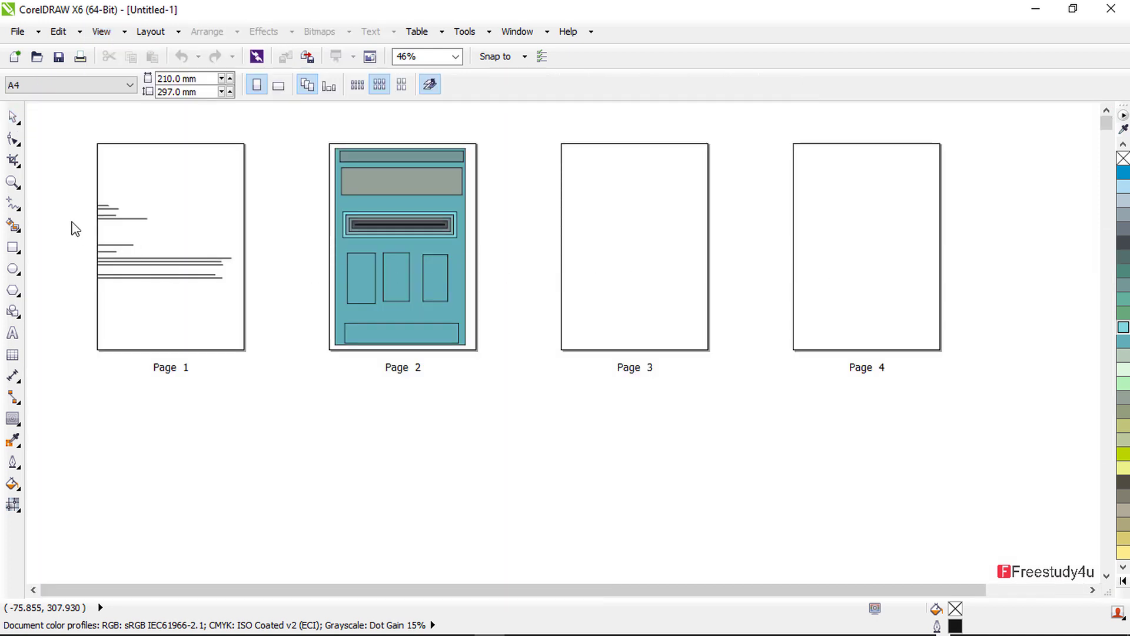
double_click(411, 233)
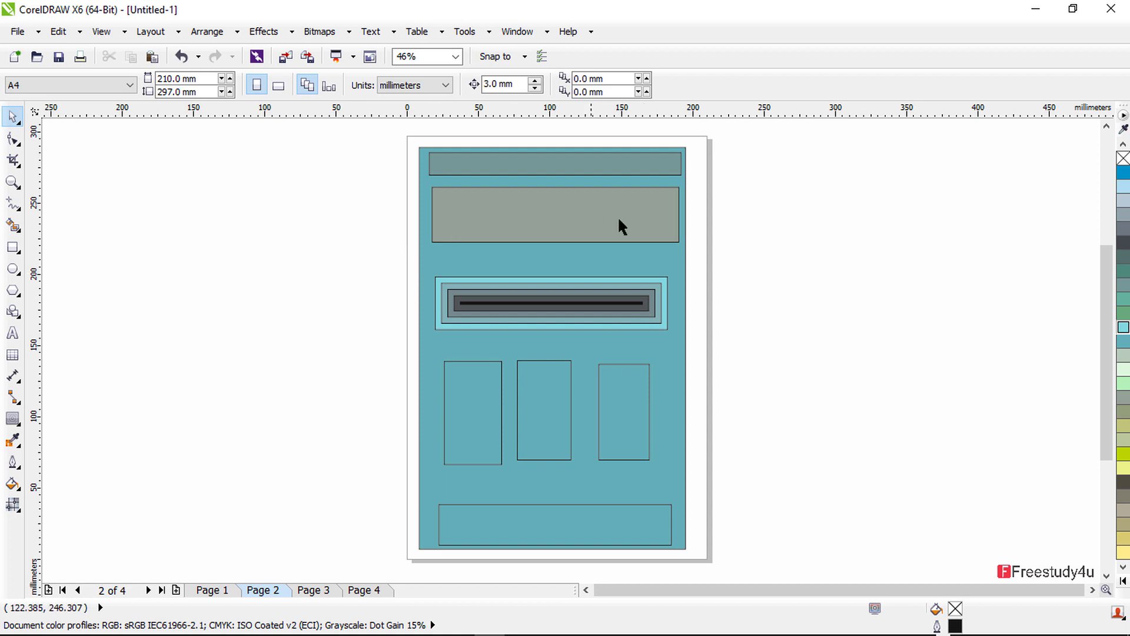
- Open the View Manager and switch between the saved views of page 1 and page 2
left_click(102, 31)
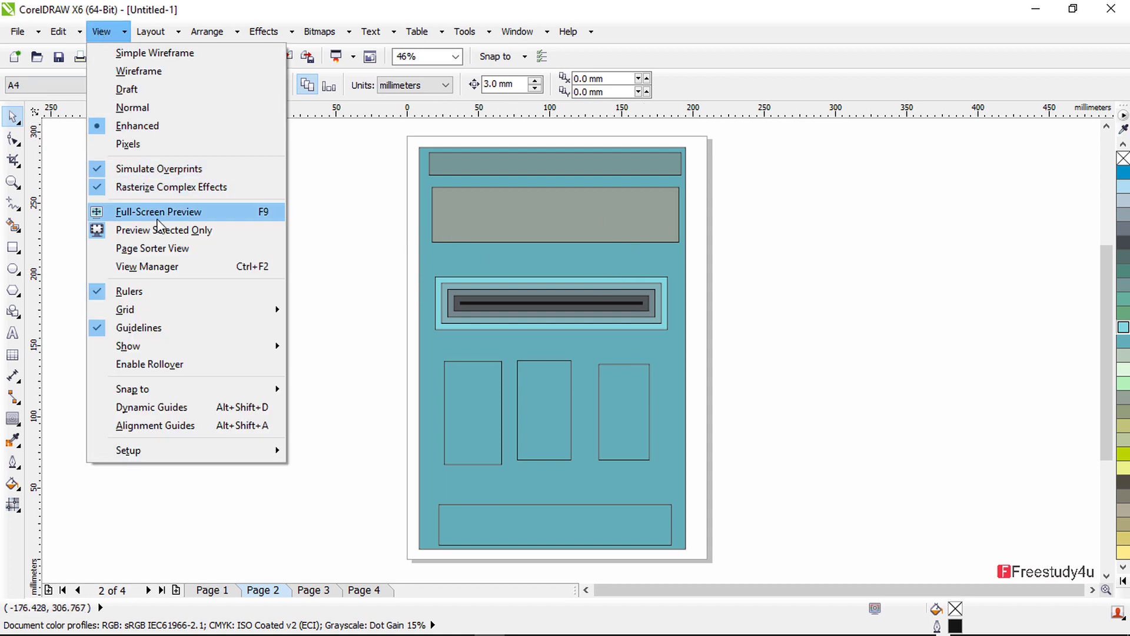
left_click(170, 272)
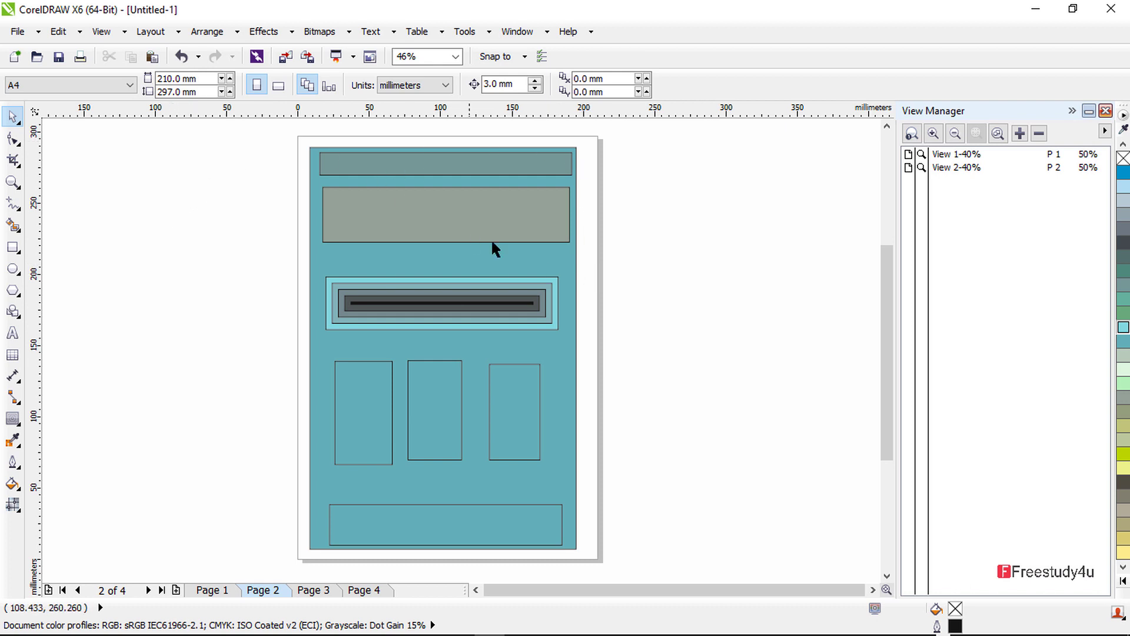
left_click(965, 155)
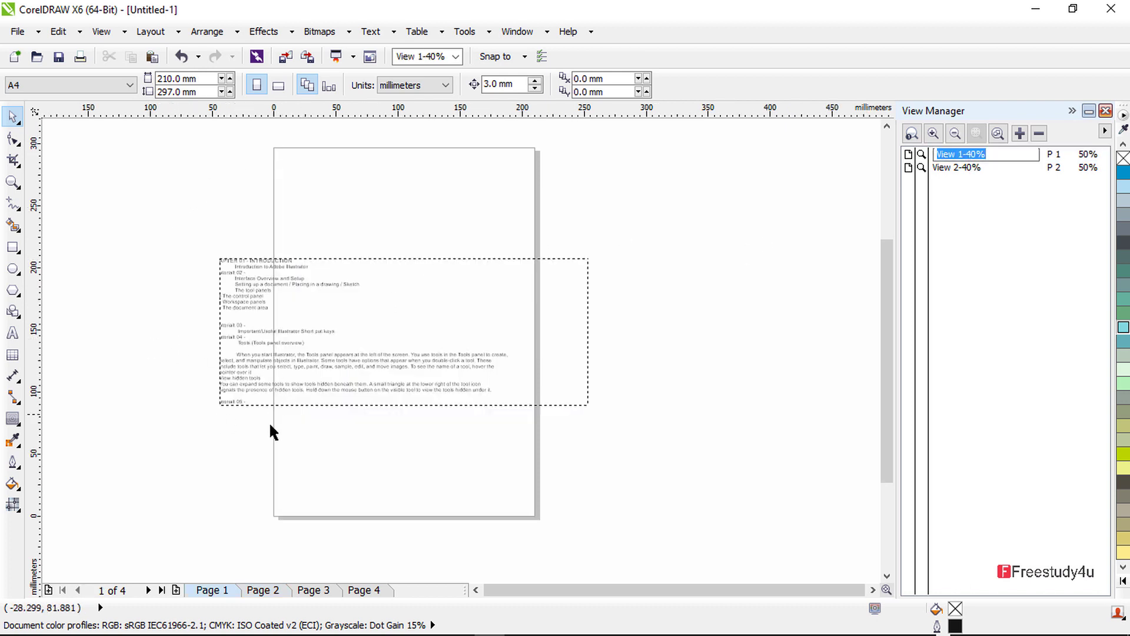
left_click(982, 167)
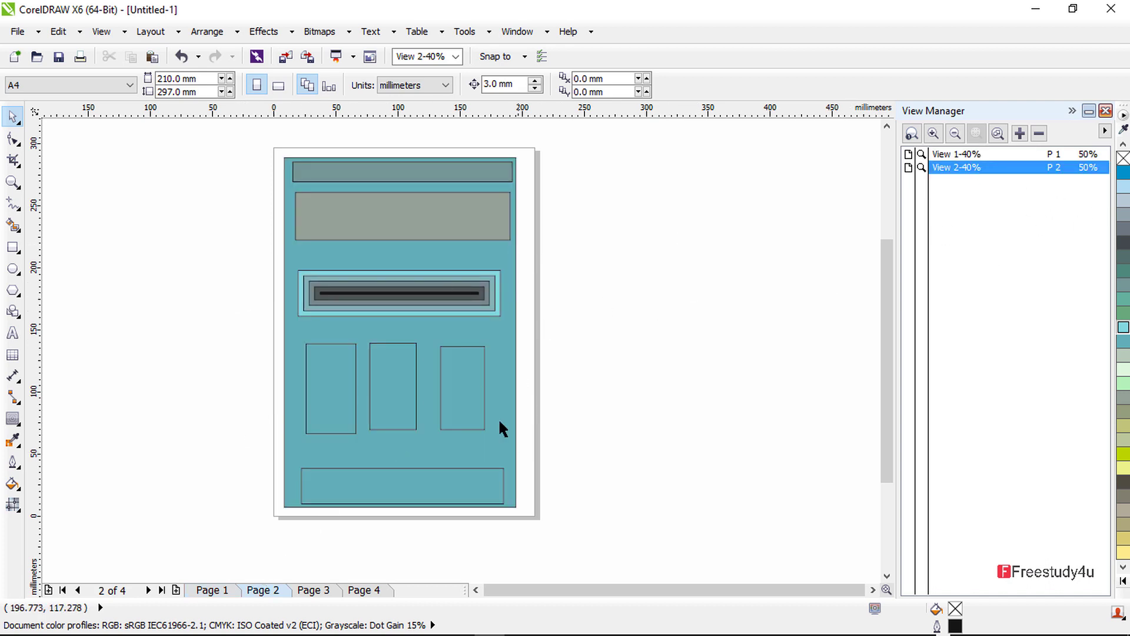
- Save a new view of page 3 and another of page 4 in the View Manager
left_click(312, 590)
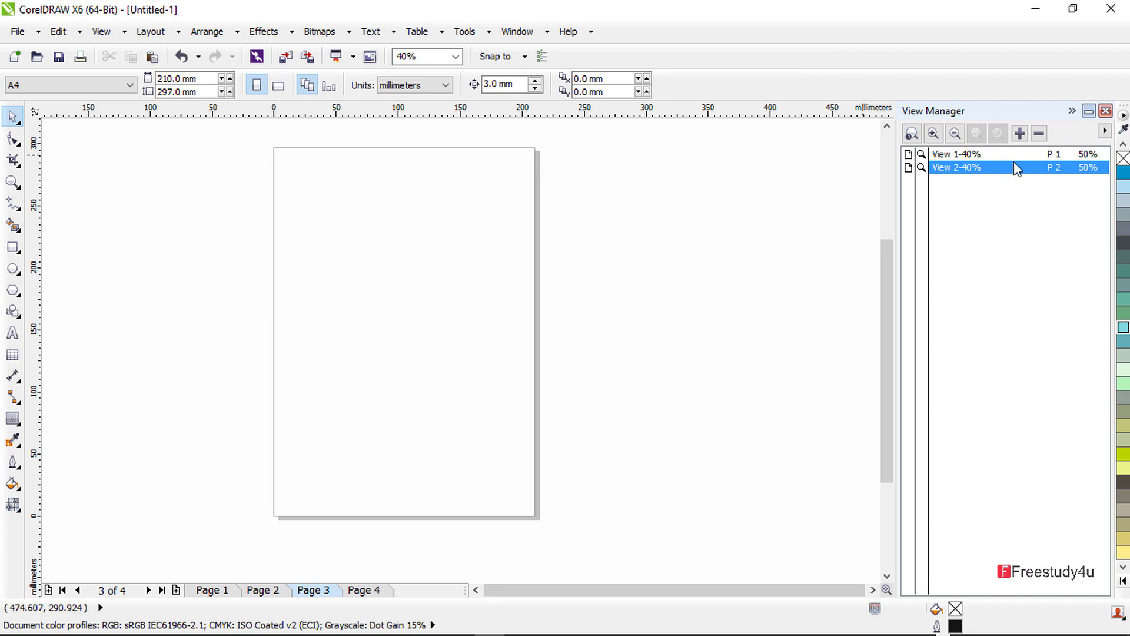
left_click(1019, 133)
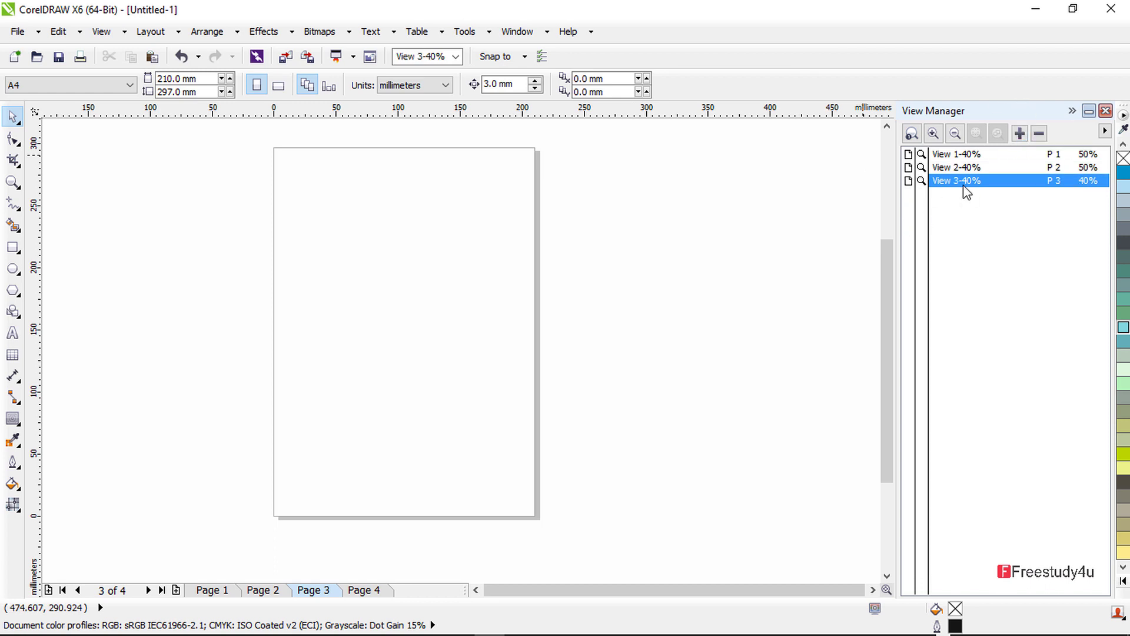
left_click(364, 590)
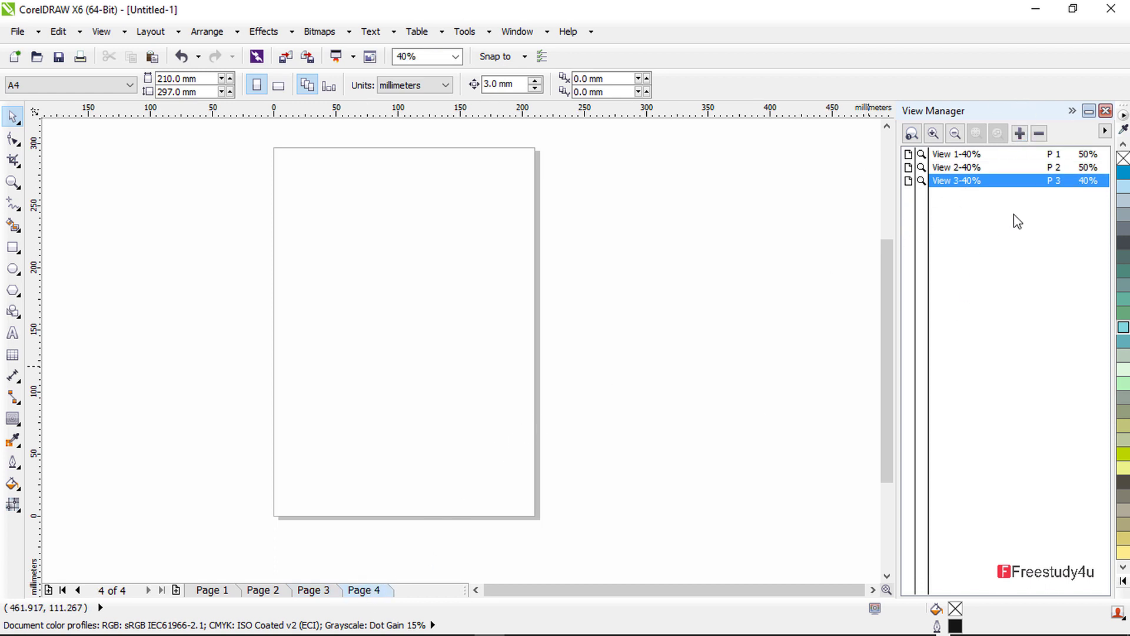
left_click(1019, 133)
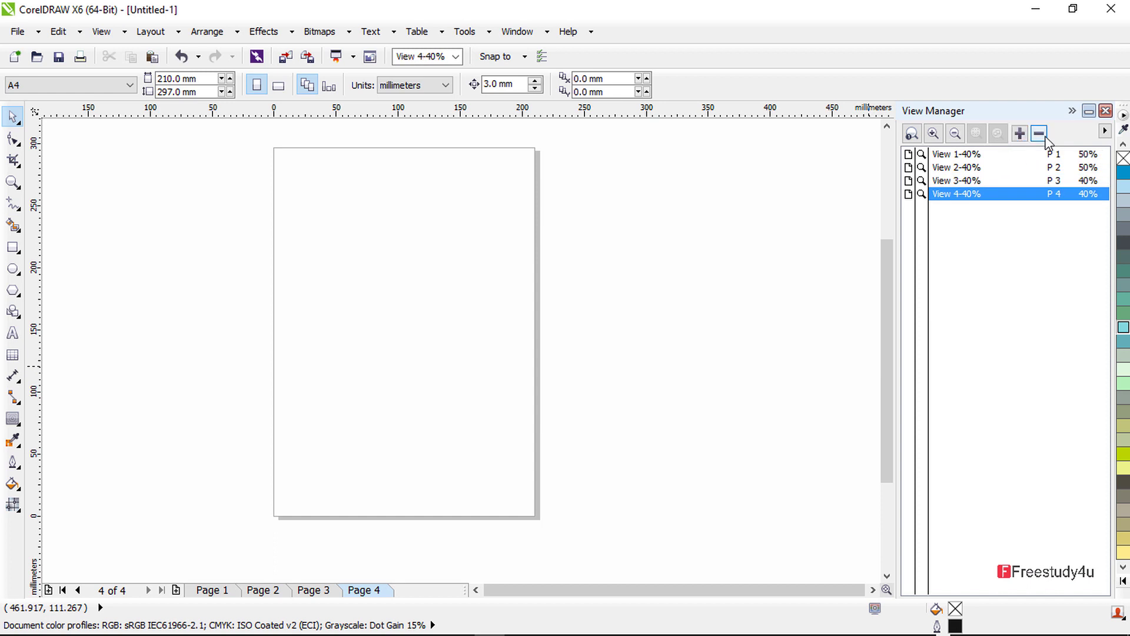
- Delete all four saved views and close the View Manager
left_click(1039, 133)
left_click(1039, 133)
left_click(1039, 133)
left_click(1039, 133)
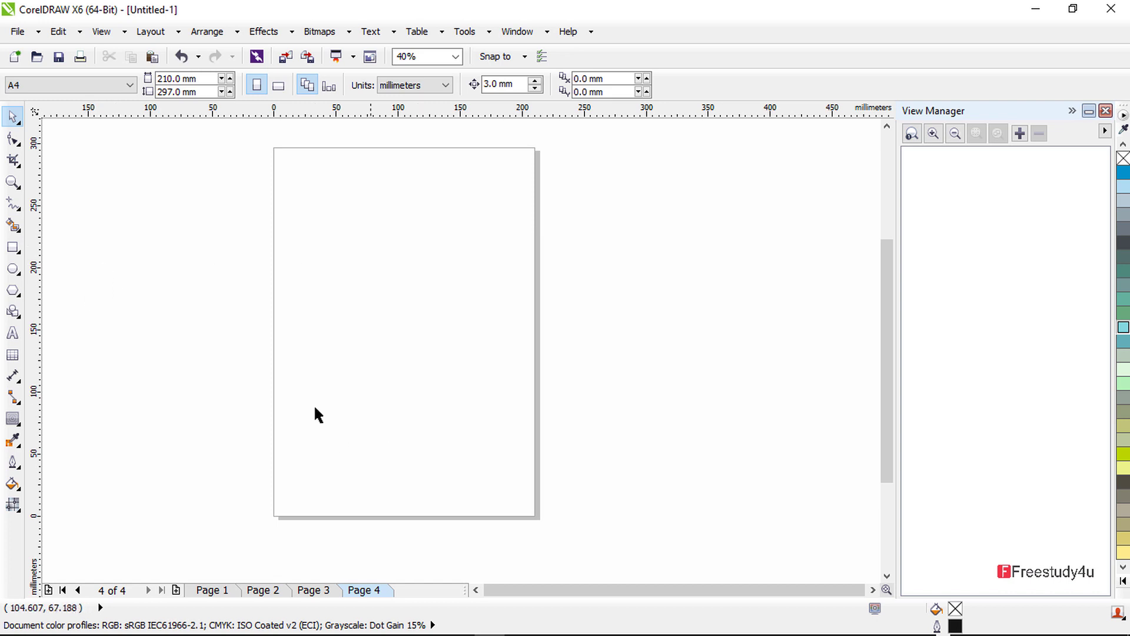
left_click(1107, 112)
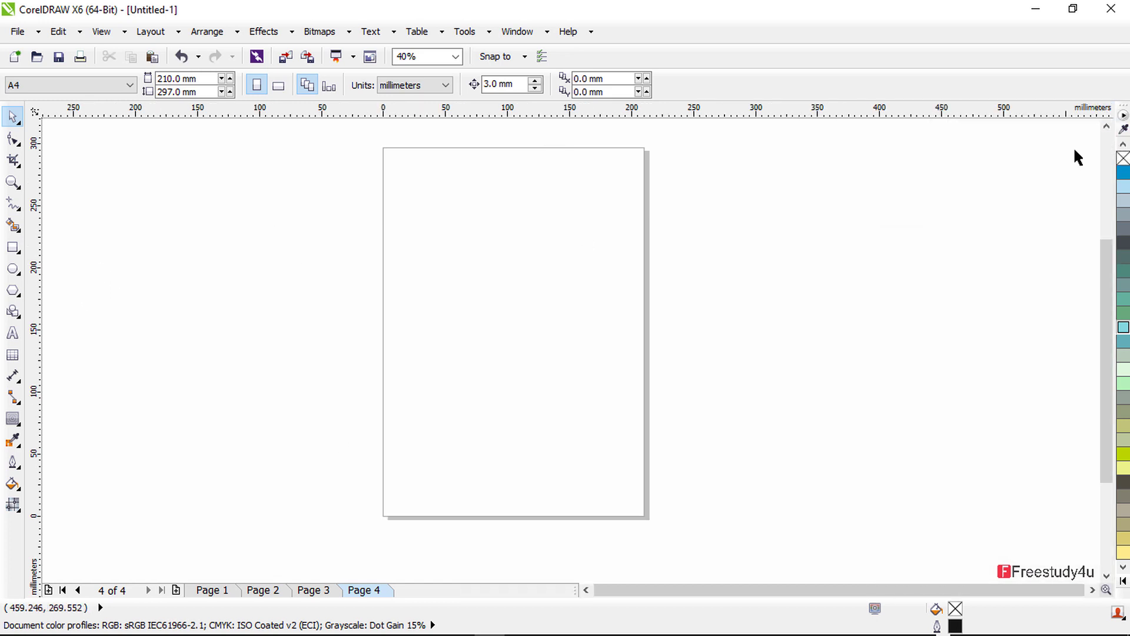
- Go to page 2 and place a horizontal guideline near the page's upper edge, at about 296 mm vertically
left_click(254, 590)
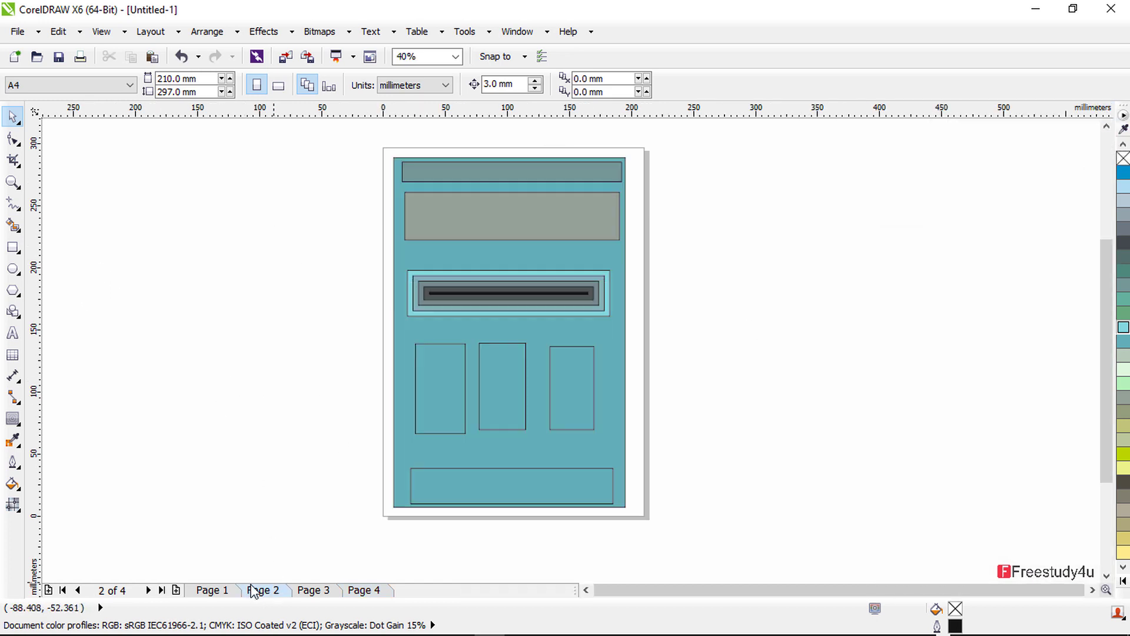
left_click(105, 34)
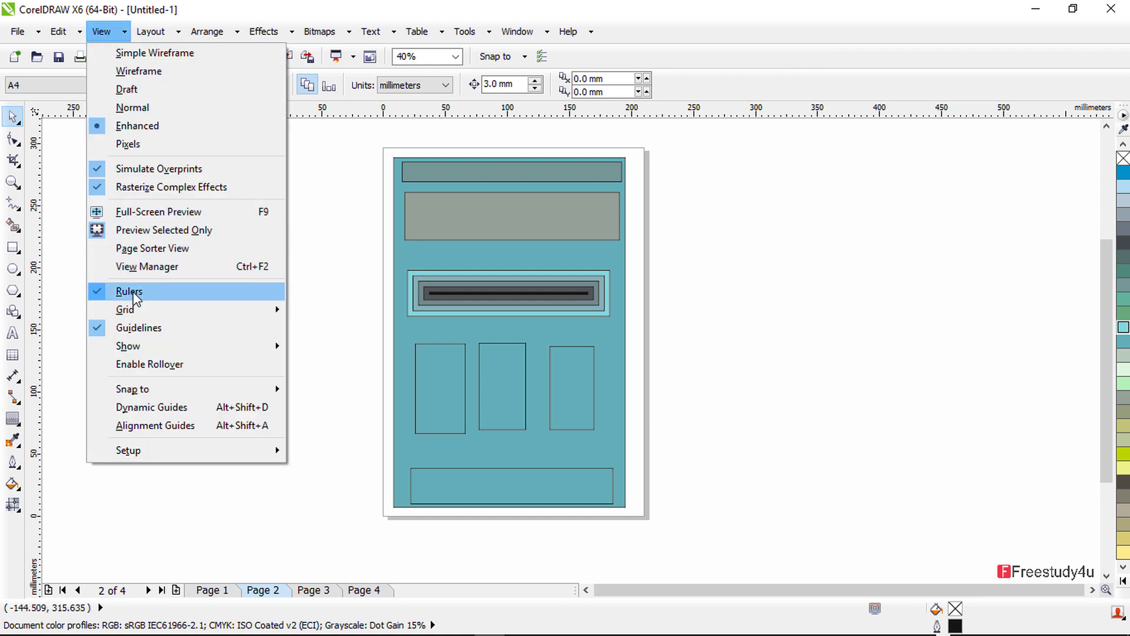
left_click(364, 124)
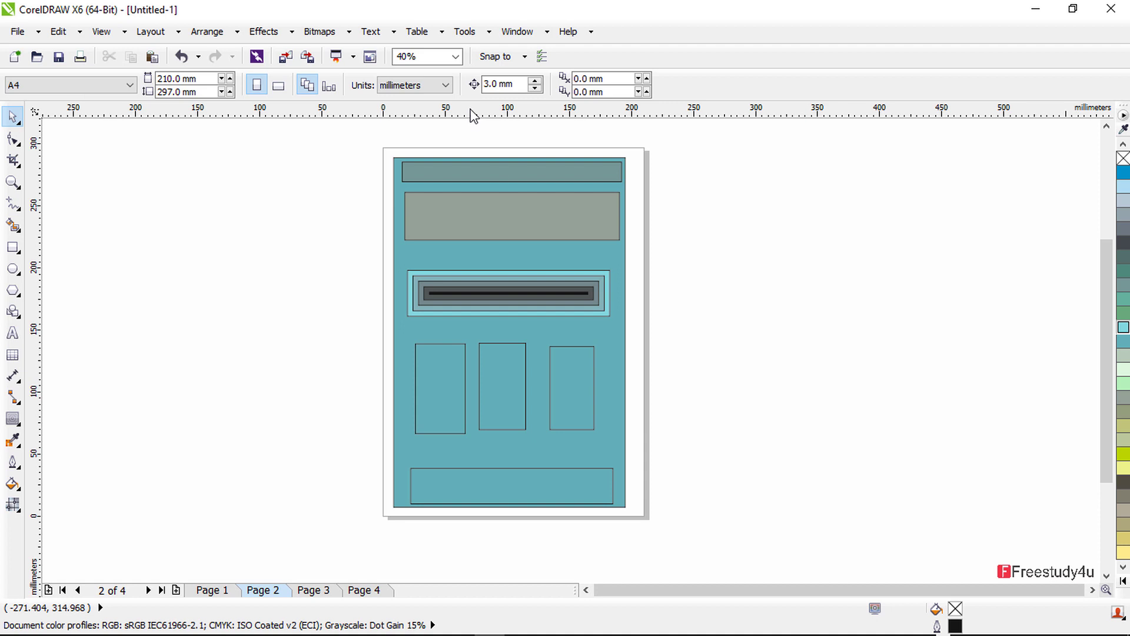
left_click_drag(471, 110, 471, 149)
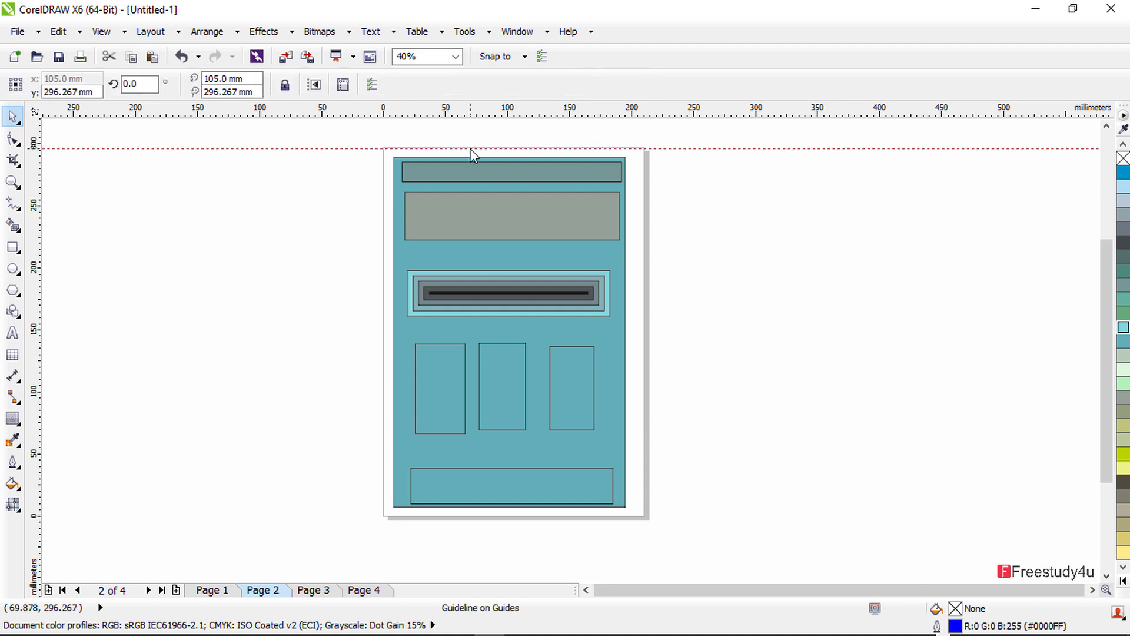
- Place a vertical guideline at about 14 mm horizontally, just outside the left edges of the two upper rectangles
scroll(471, 148, "up", 2)
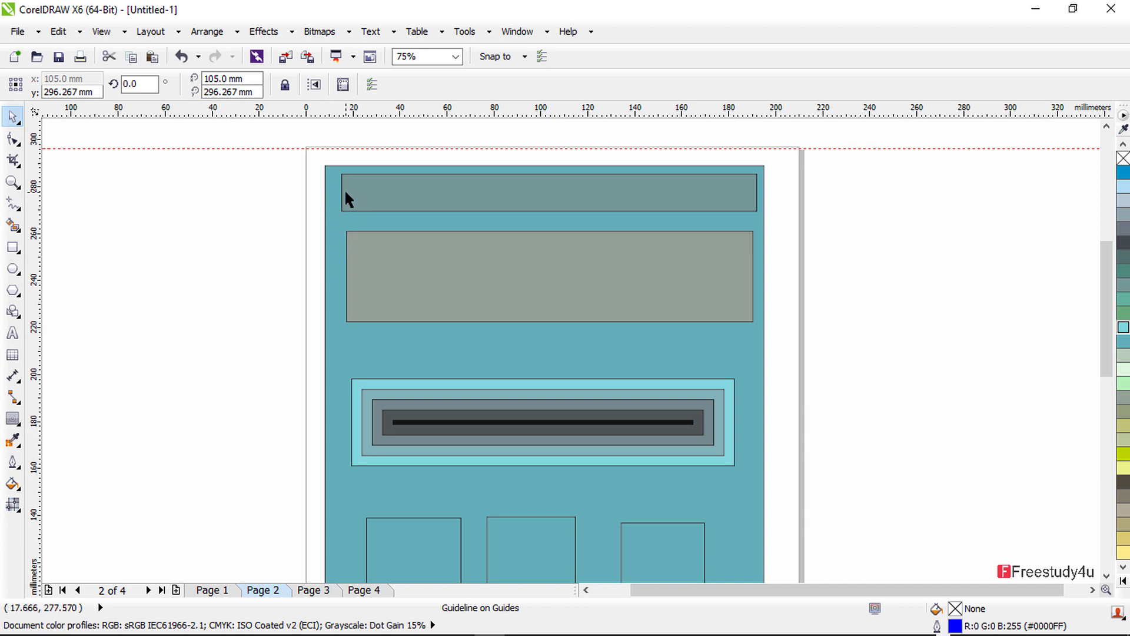
scroll(344, 189, "up", 4)
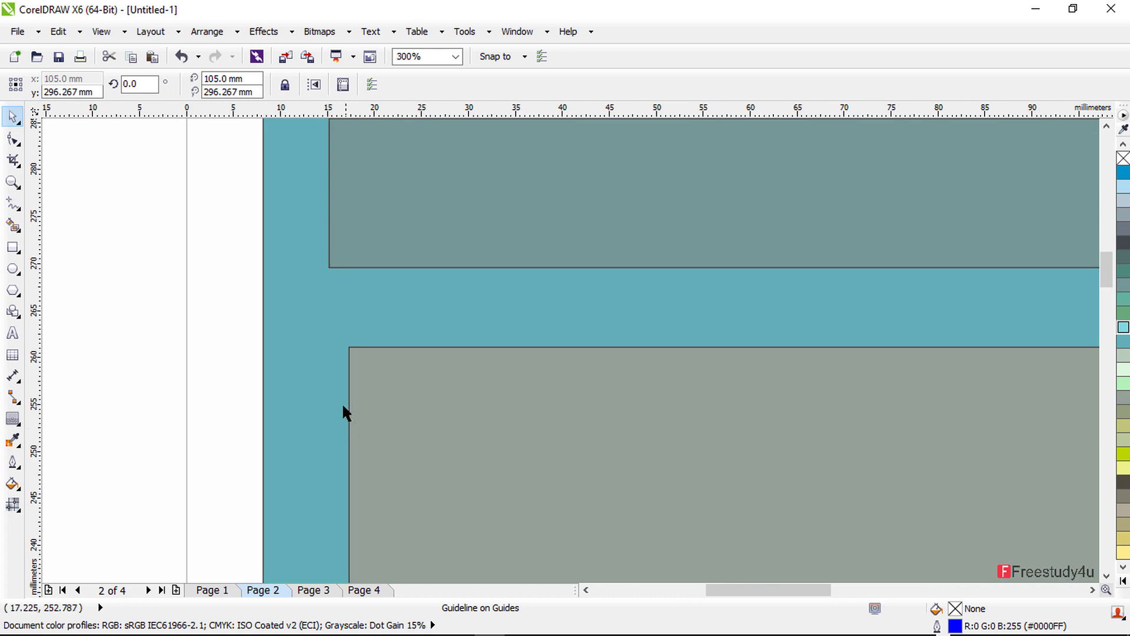
scroll(353, 383, "down", 2)
scroll(372, 336, "down", 2)
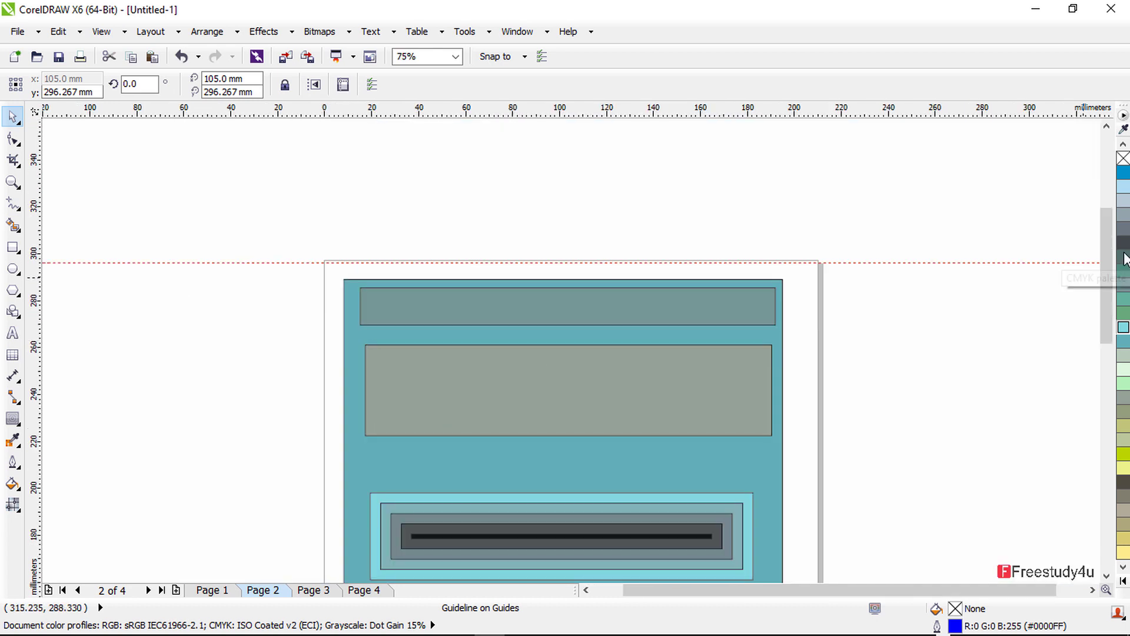
left_click_drag(1100, 250, 1089, 297)
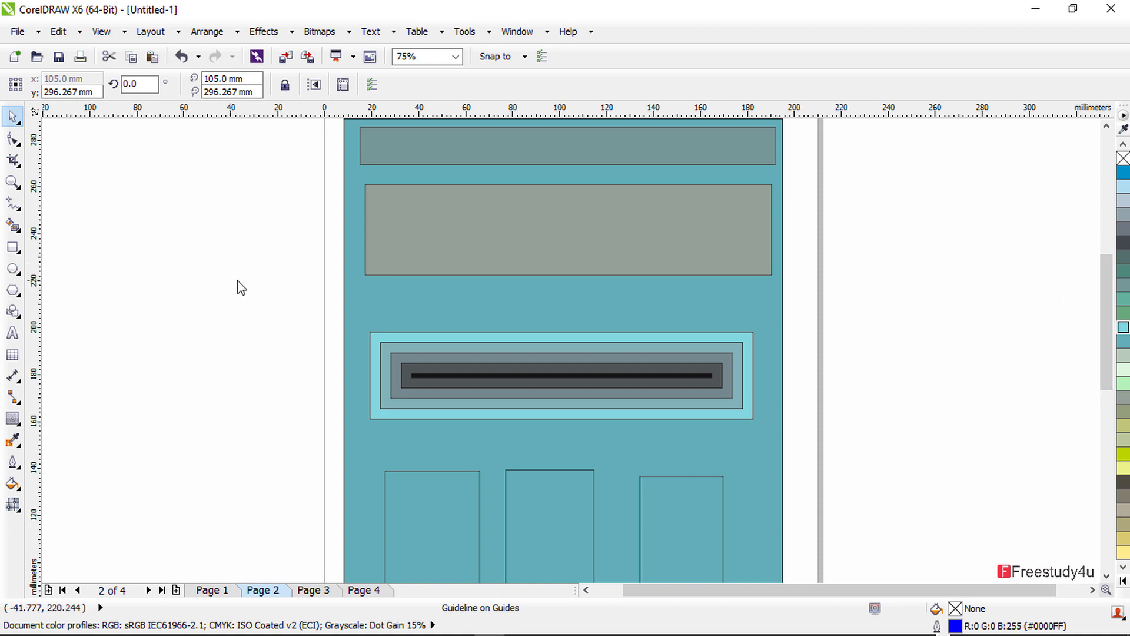
left_click(358, 284)
scroll(356, 226, "up", 4)
scroll(548, 217, "down", 2)
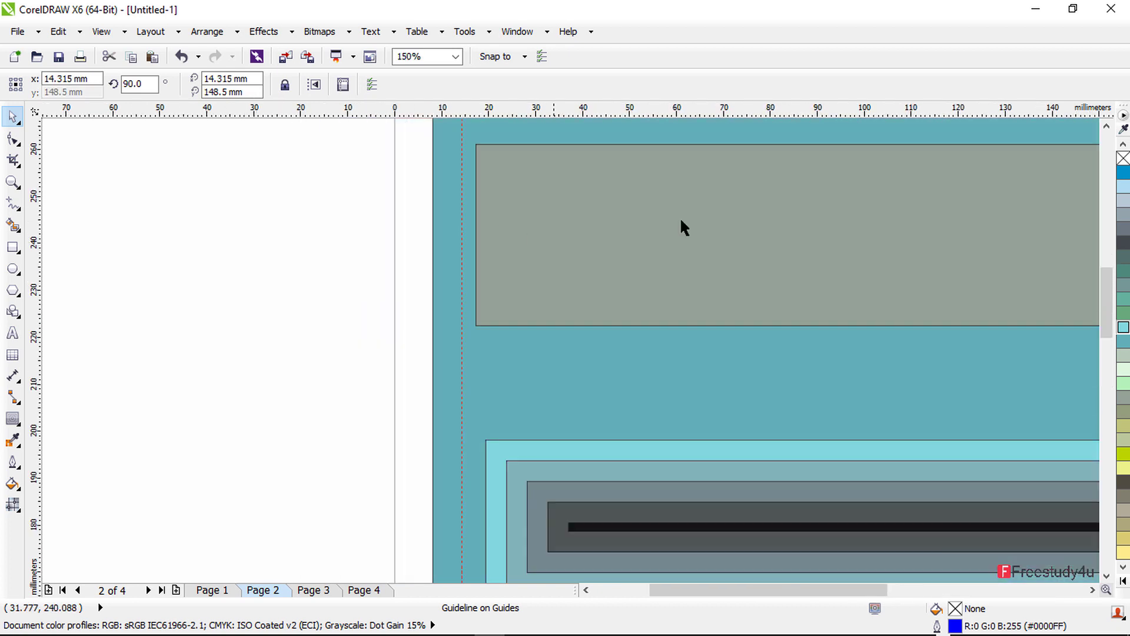
scroll(1107, 259, "up", 5)
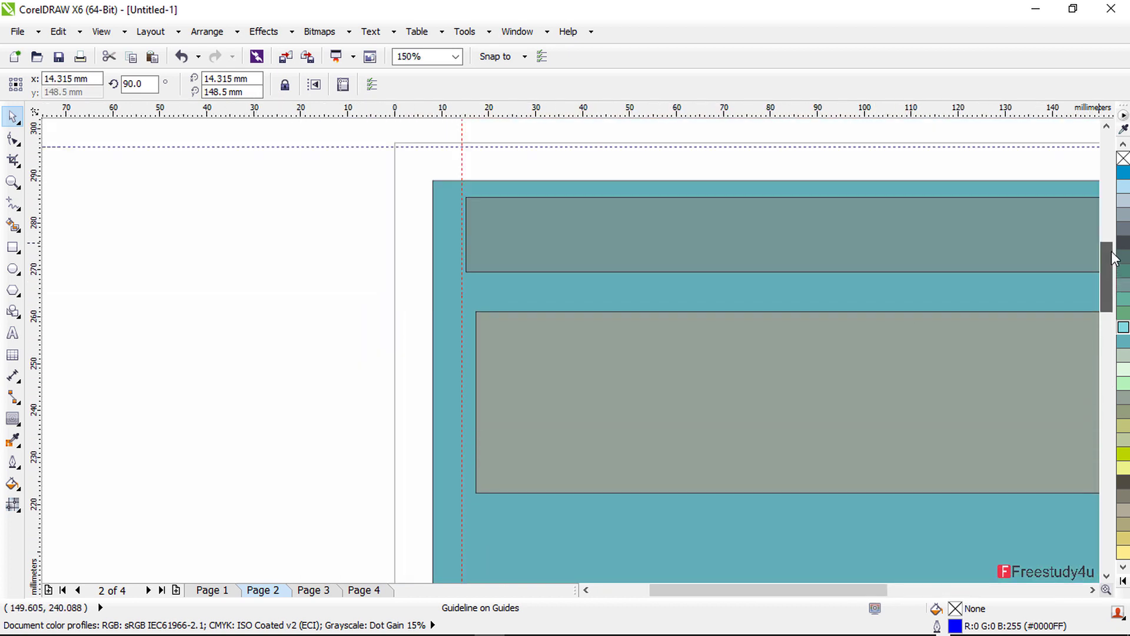
- Move the two upper rectangles so that their left edges line up with the vertical guideline
left_click(560, 237)
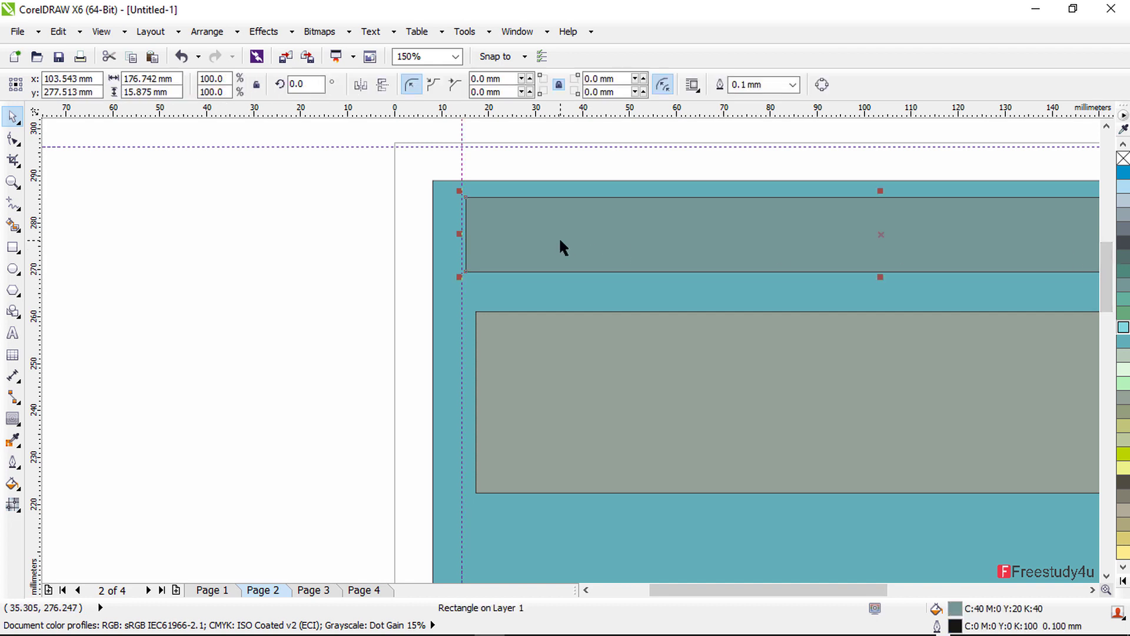
key("Left")
left_click_drag(505, 235, 515, 234)
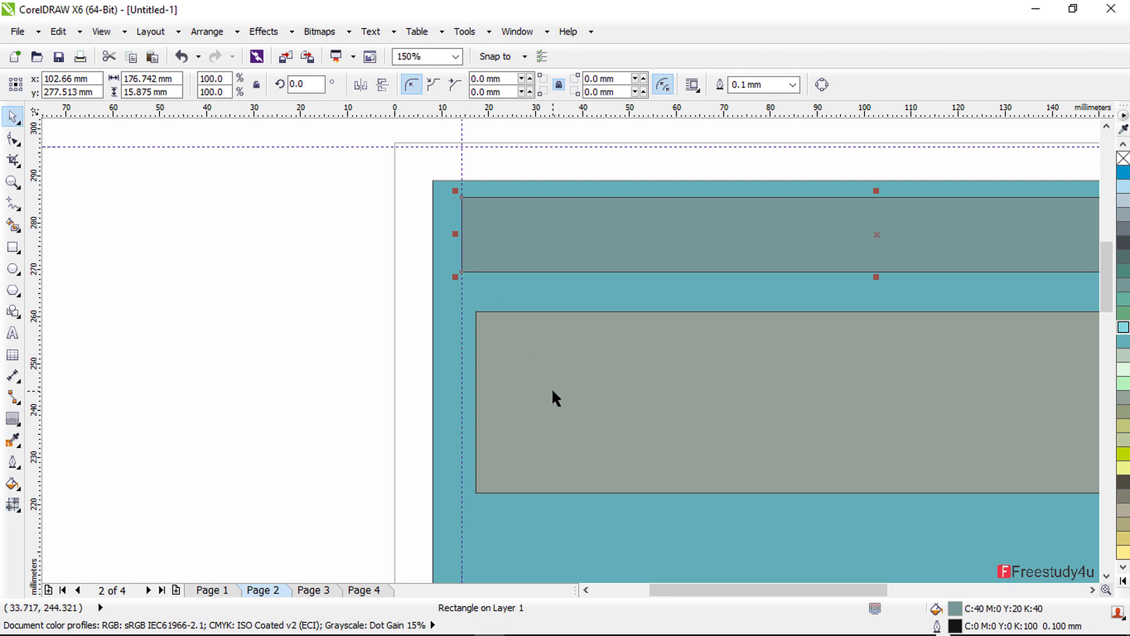
left_click_drag(551, 389, 540, 393)
left_click(424, 291)
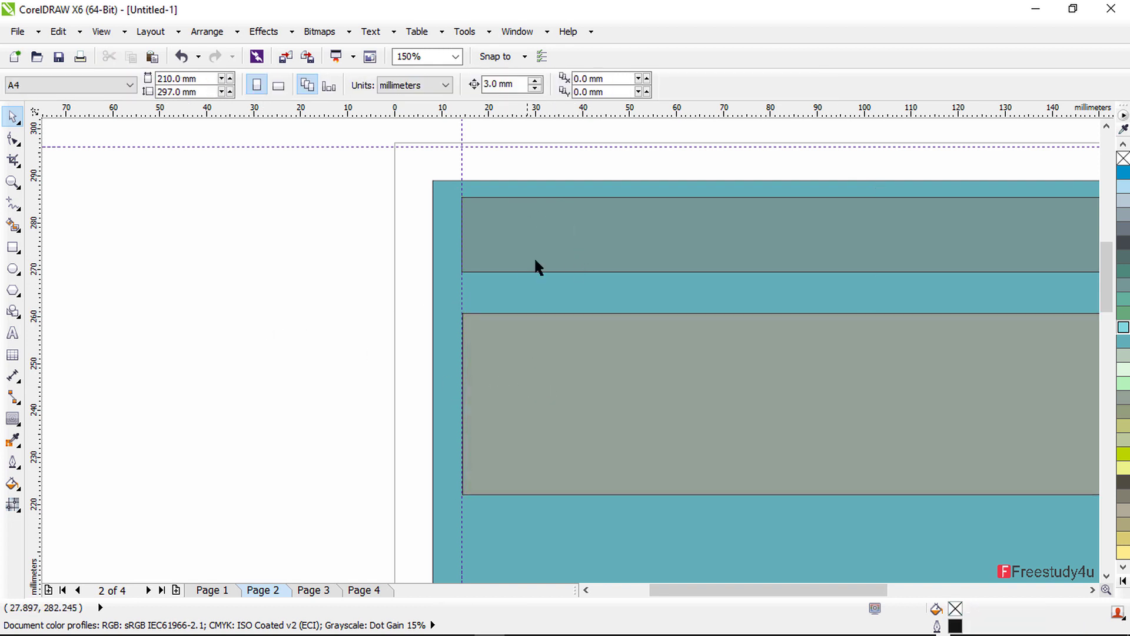
- Hide the rulers around the drawing window
scroll(510, 373, "down", 2)
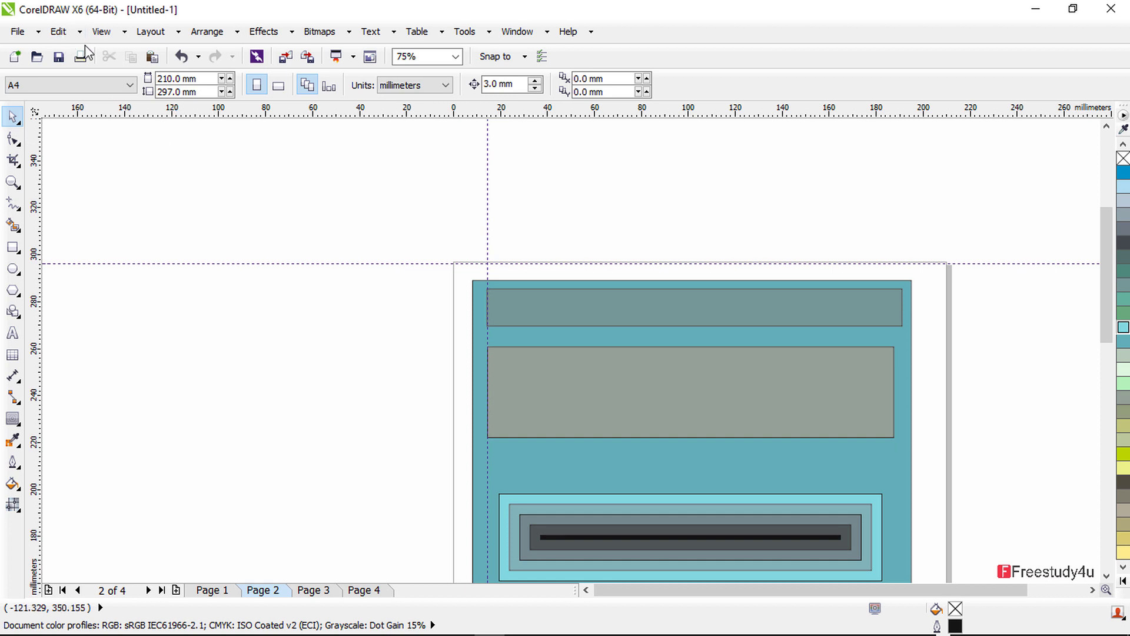
left_click(101, 32)
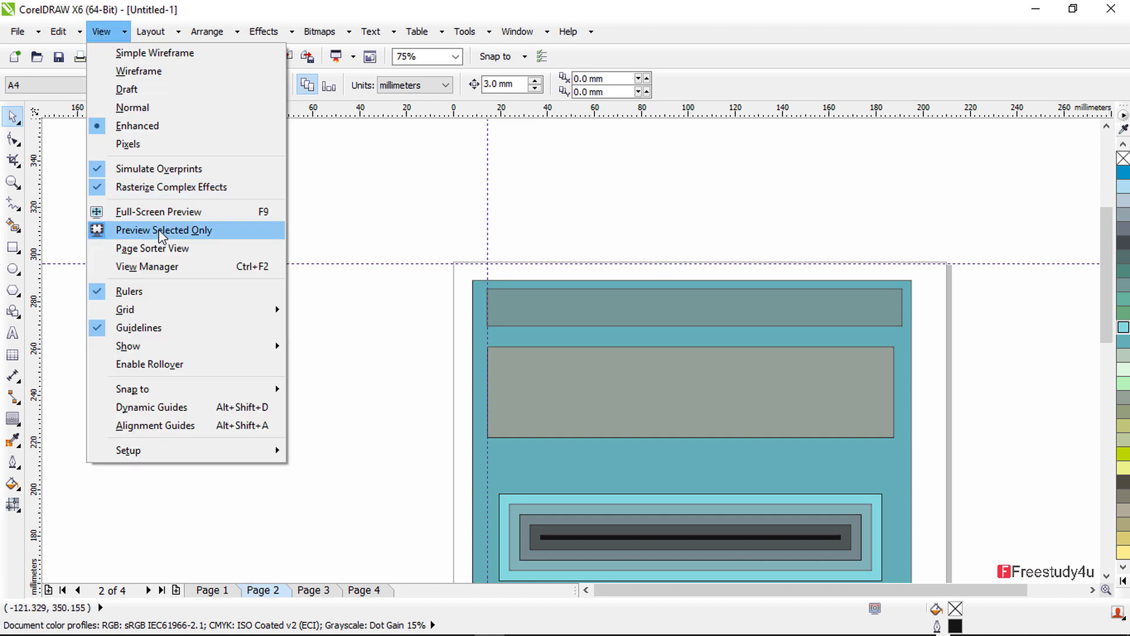
left_click(112, 292)
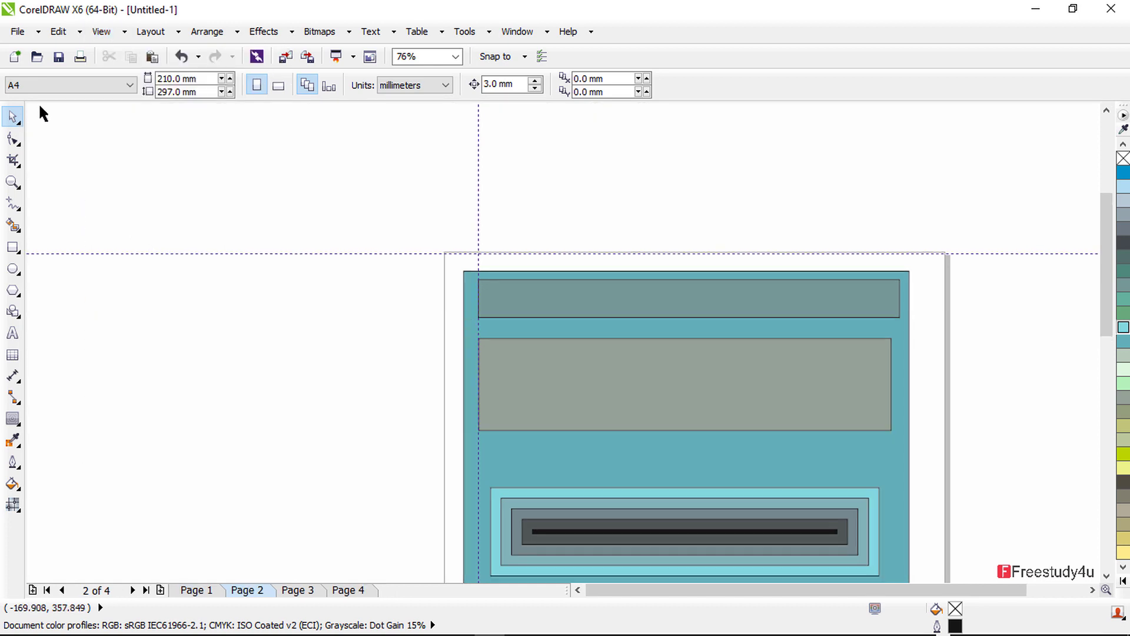
- Show the rulers again and turn on the document grid on page 2
left_click(115, 33)
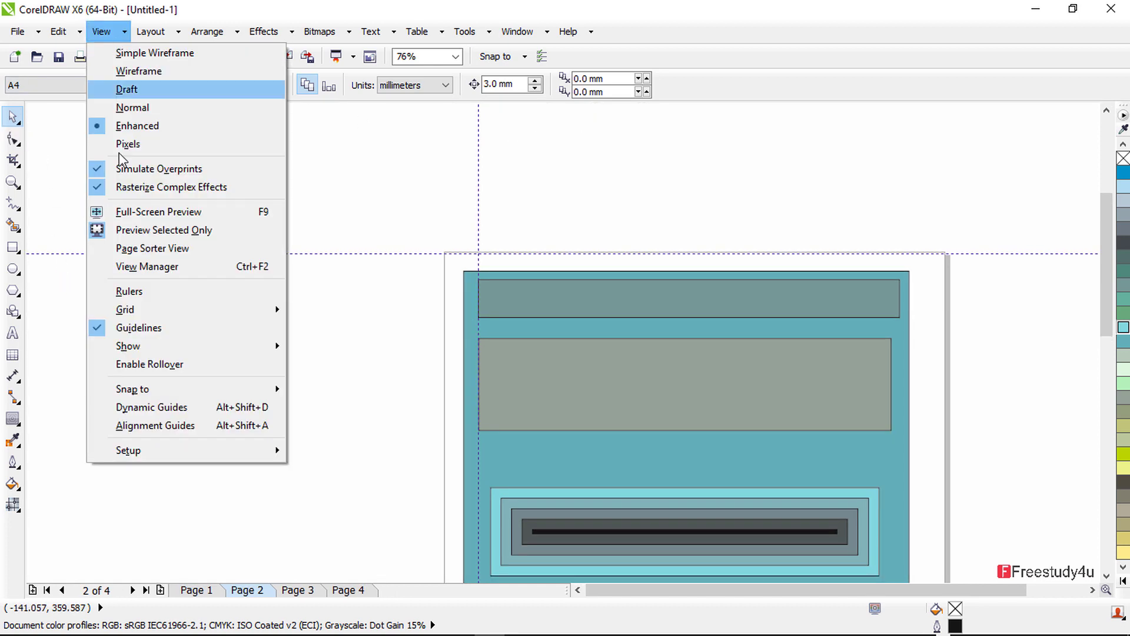
left_click(102, 291)
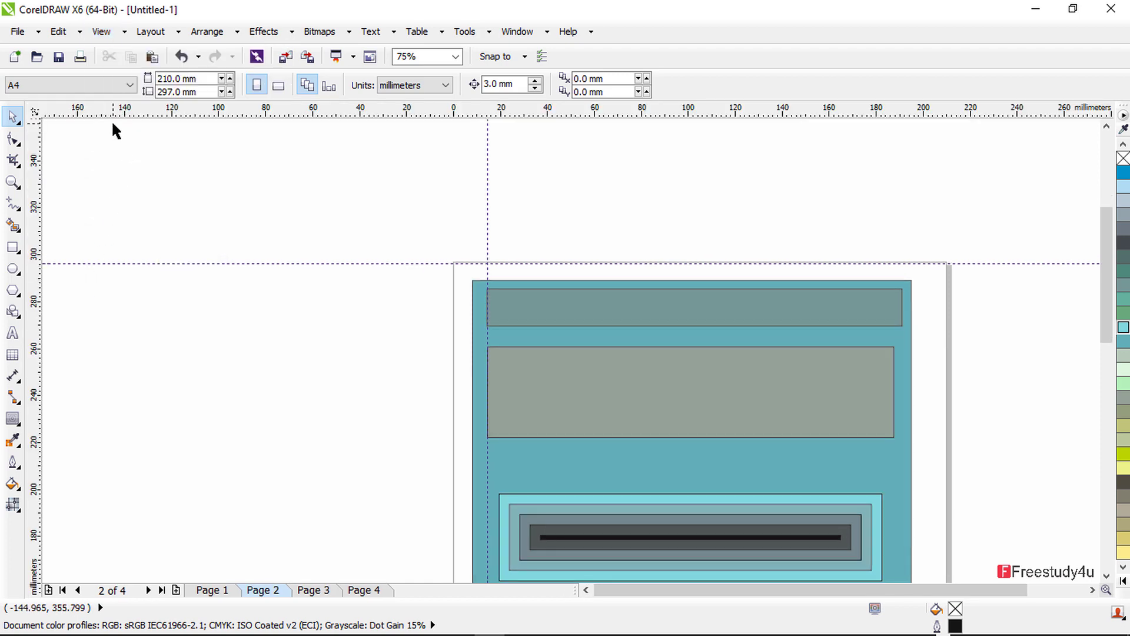
left_click(106, 33)
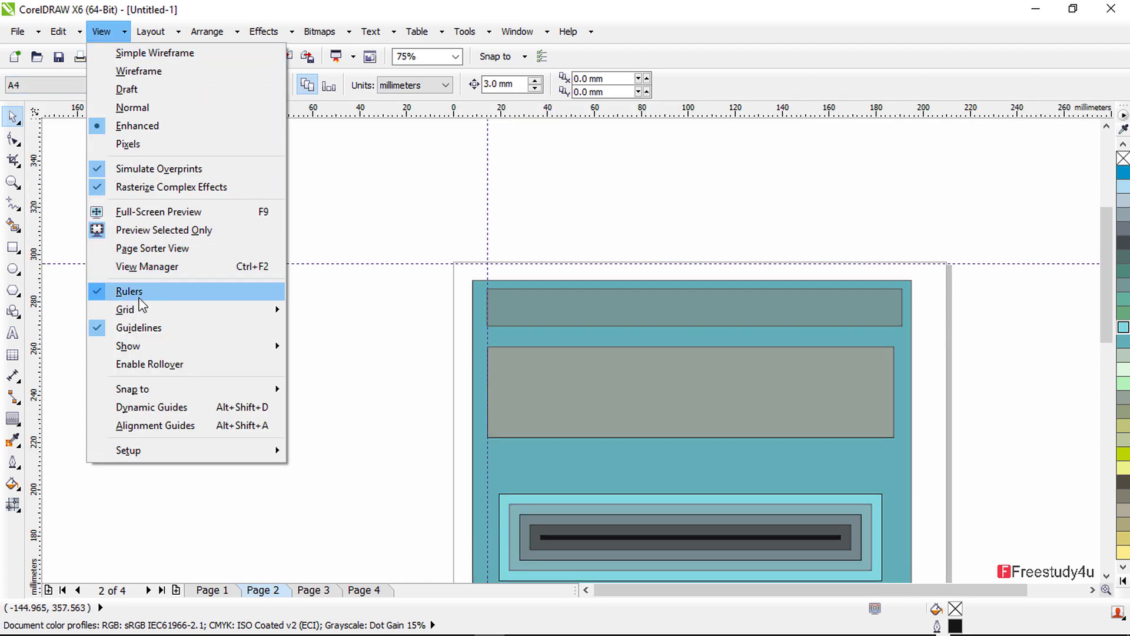
mouse_move(136, 312)
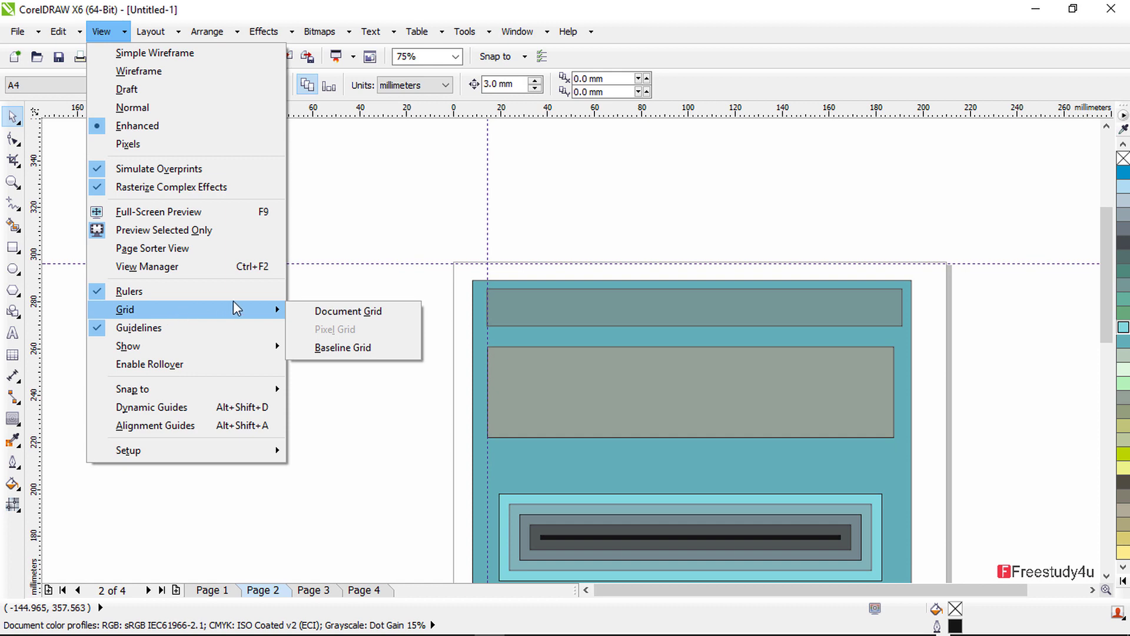
left_click(318, 313)
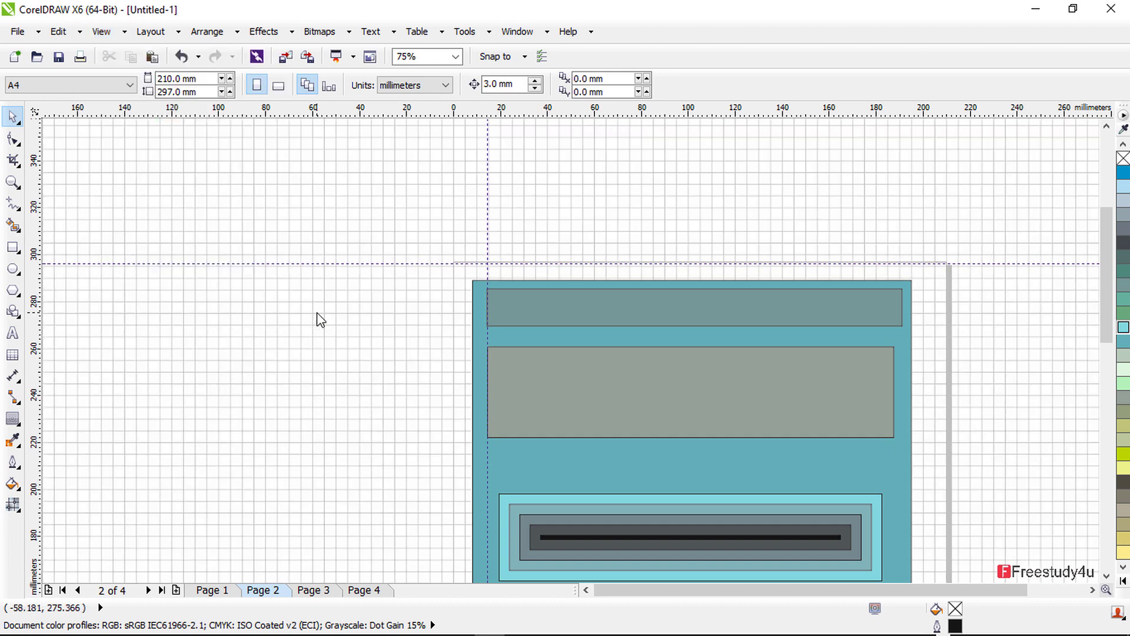
scroll(370, 238, "up", 2)
scroll(371, 241, "up", 2)
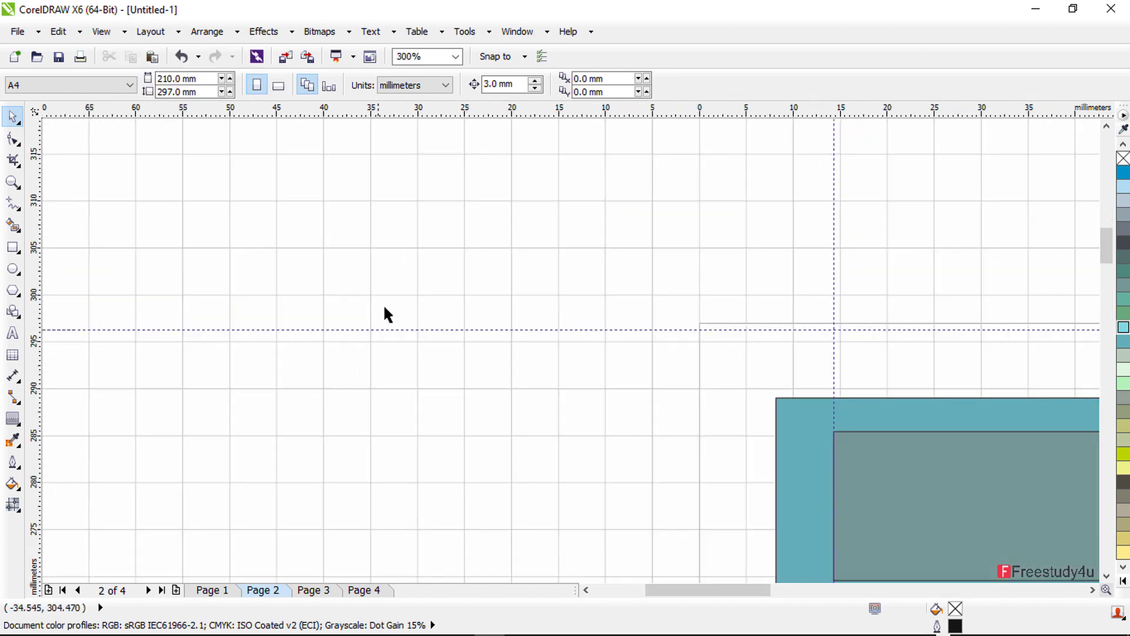
scroll(521, 293, "down", 4)
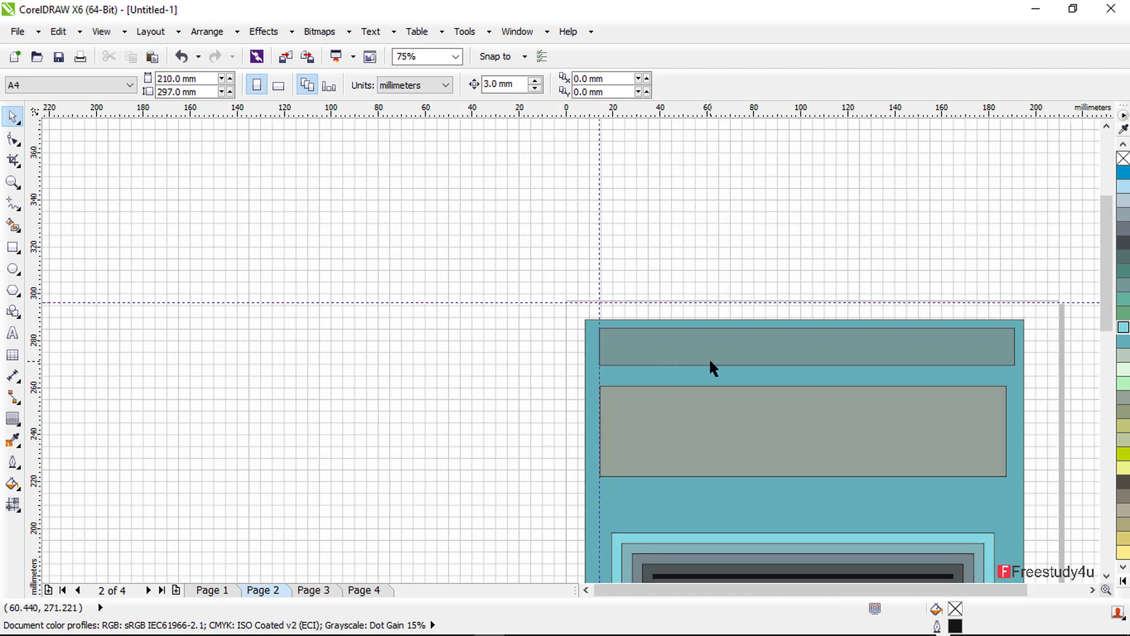
- Delete the large teal background rectangle behind the other shapes on page 2
scroll(701, 370, "up", 2)
scroll(699, 365, "up", 2)
scroll(699, 365, "up", 1)
scroll(699, 365, "down", 2)
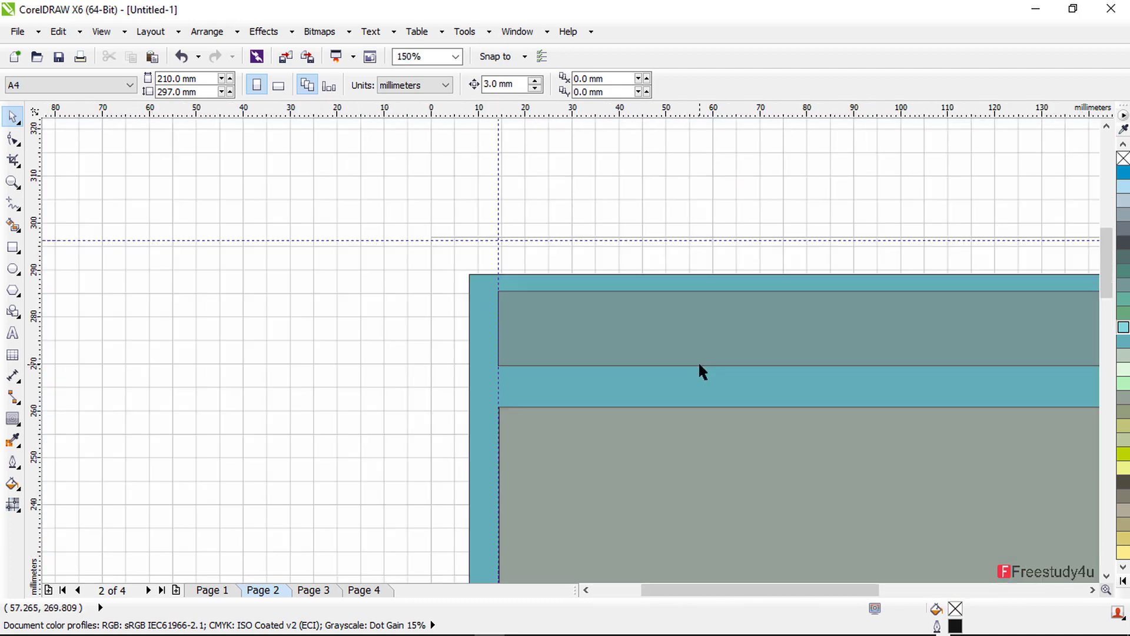
left_click(585, 283)
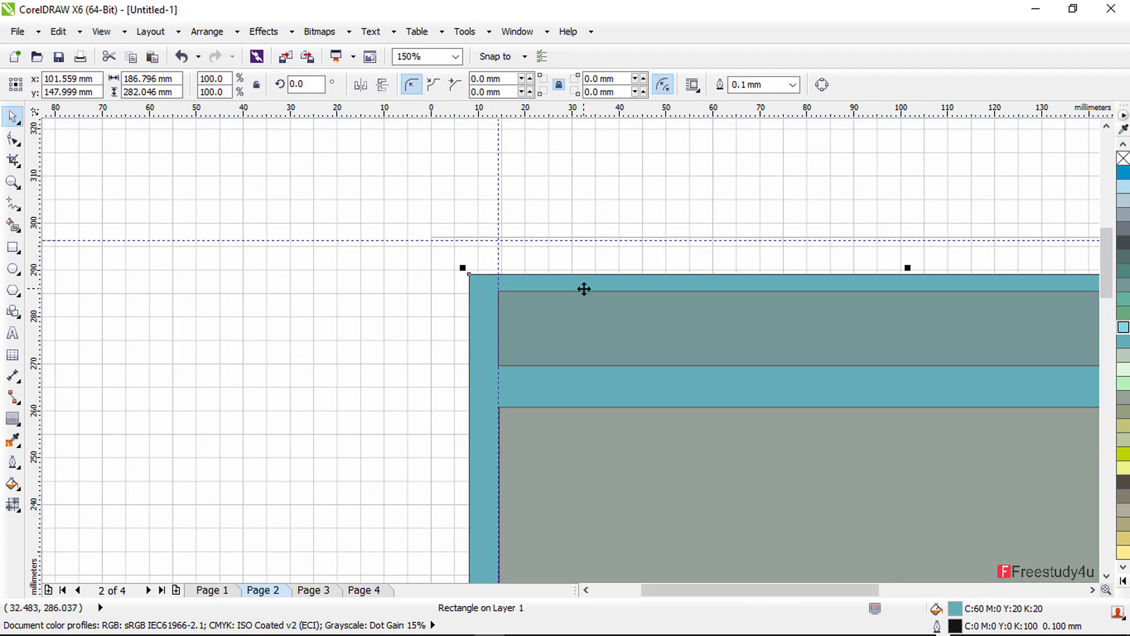
key("Delete")
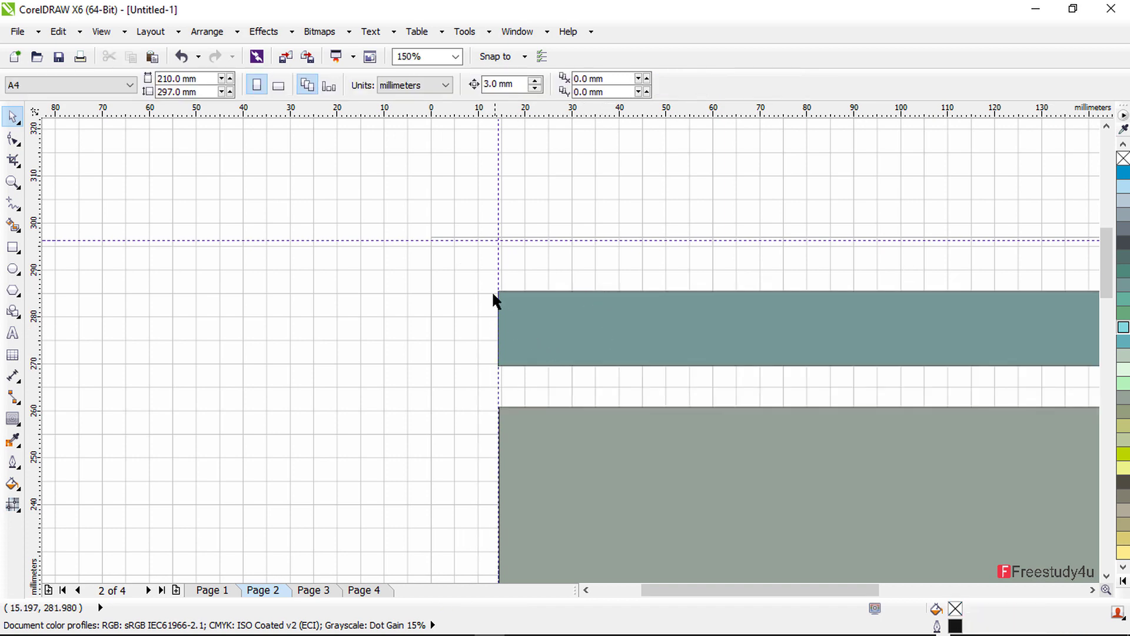
- Move the grey-green rectangle slightly right to about the 15 mm grid line and raise its lower edge, making it about 35.75 mm high
scroll(559, 431, "down", 1)
scroll(573, 431, "up", 2)
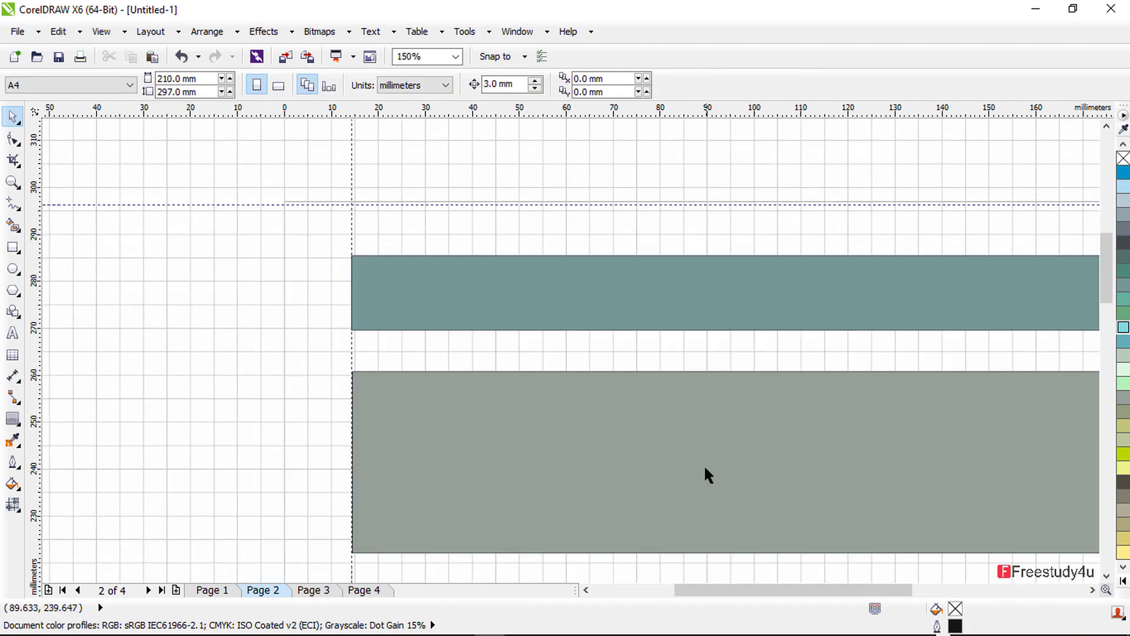
scroll(549, 347, "down", 1)
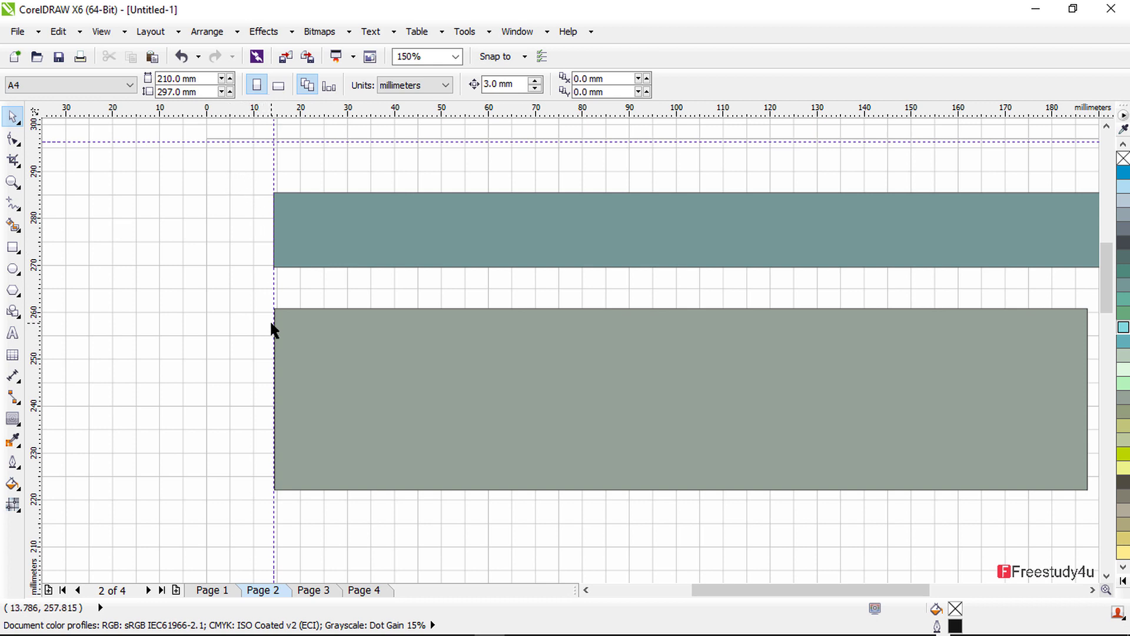
left_click_drag(331, 466, 335, 466)
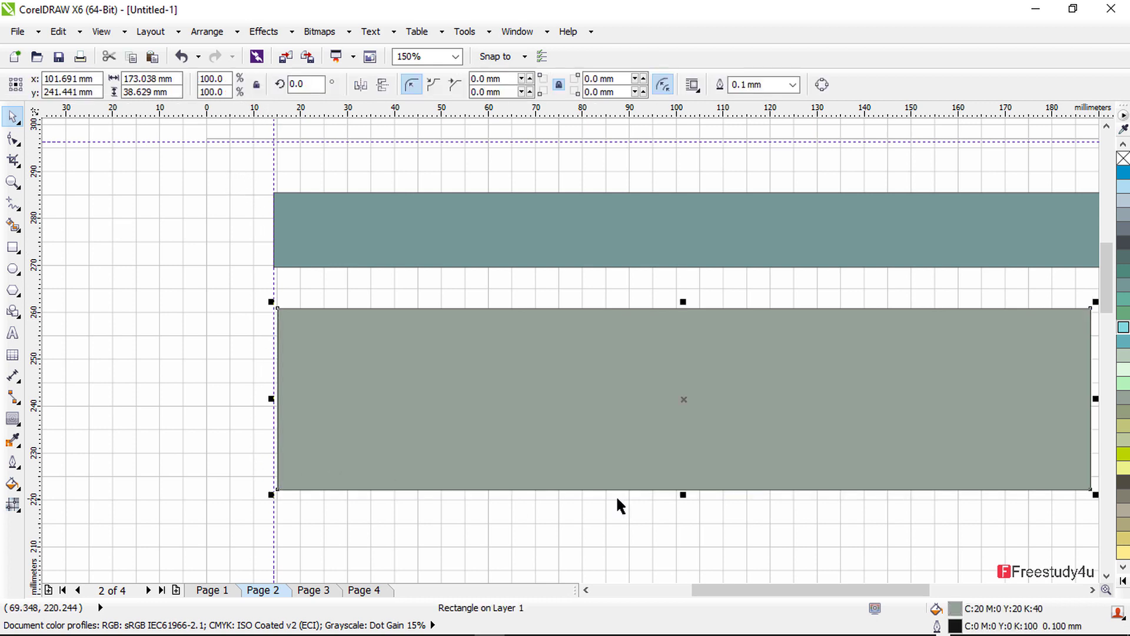
left_click_drag(683, 498, 681, 478)
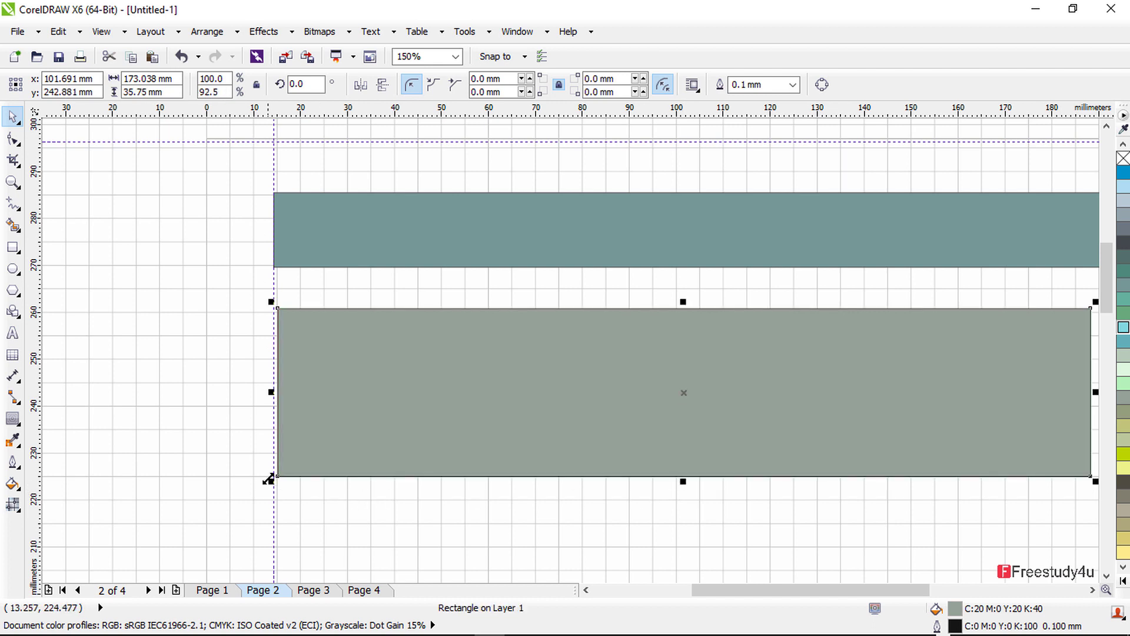
scroll(269, 478, "up", 2)
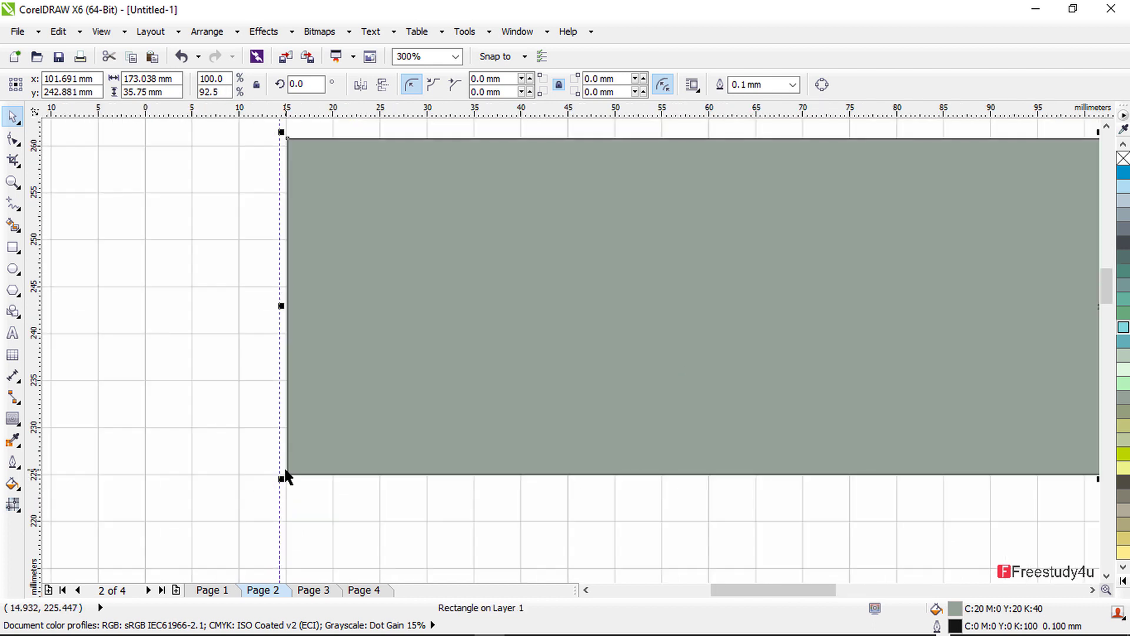
scroll(305, 310, "down", 2)
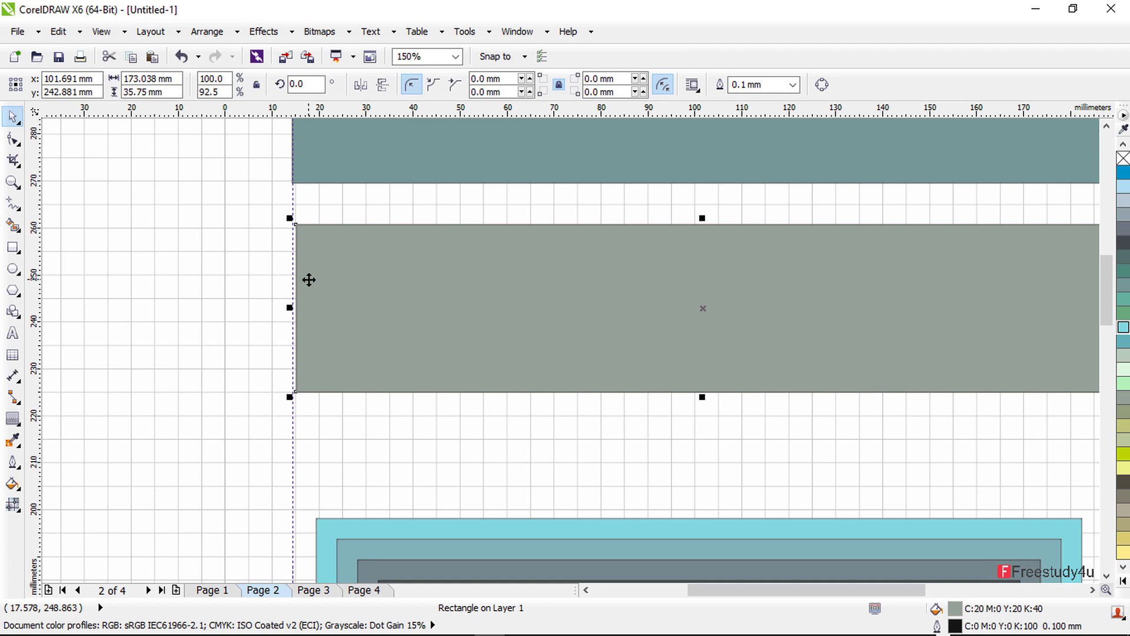
left_click(112, 36)
mouse_move(138, 312)
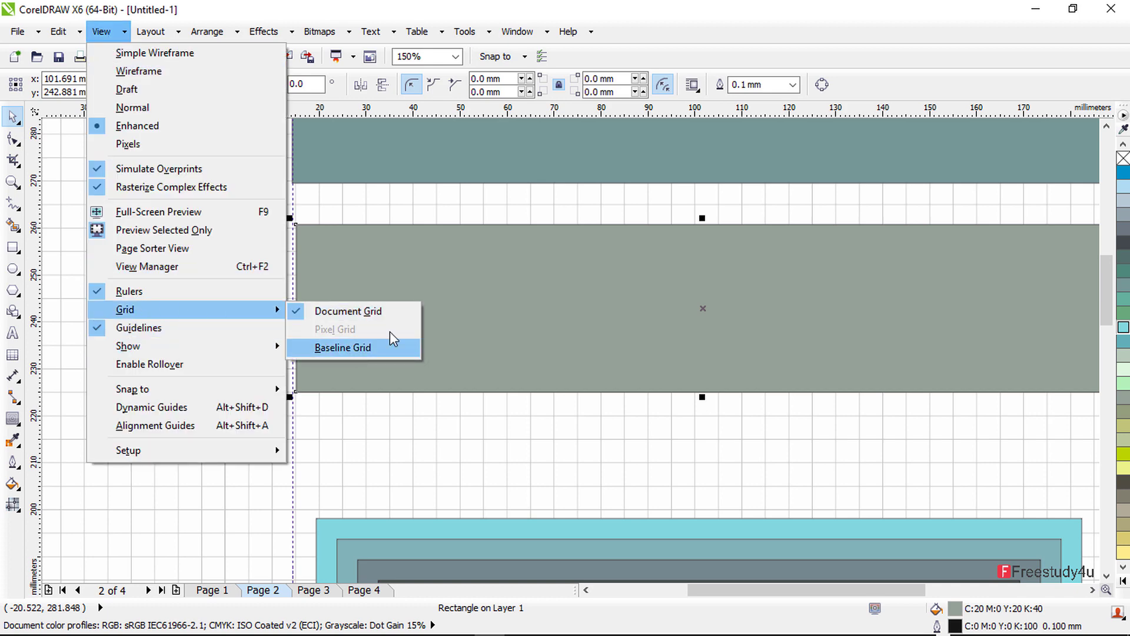
left_click(605, 415)
- Turn off the document grid display
scroll(601, 412, "down", 4)
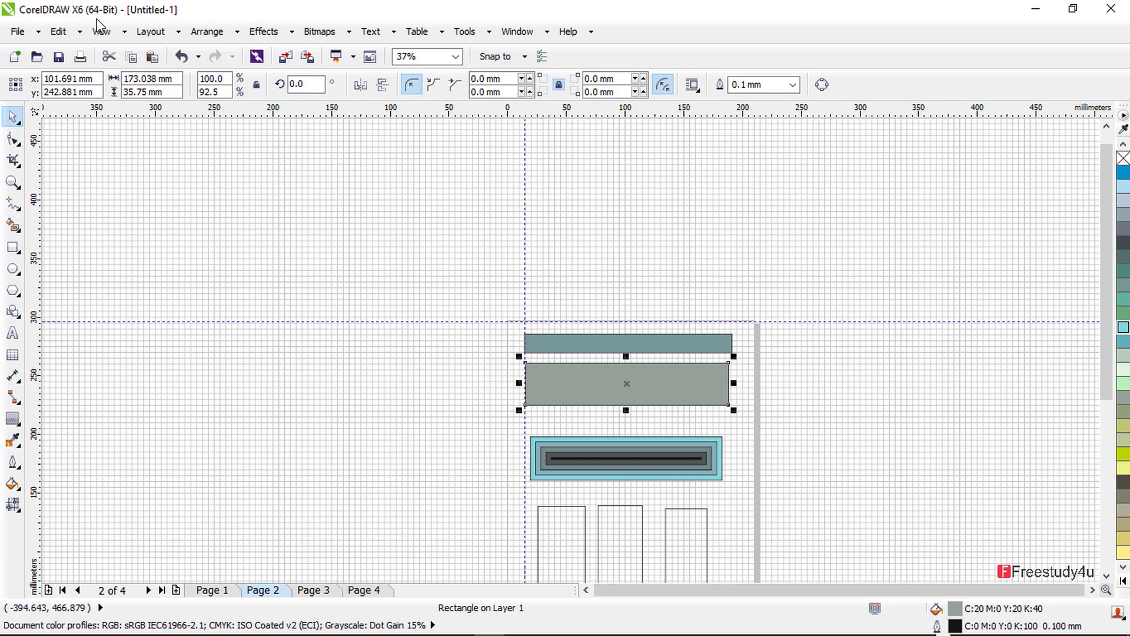
left_click(102, 37)
mouse_move(135, 312)
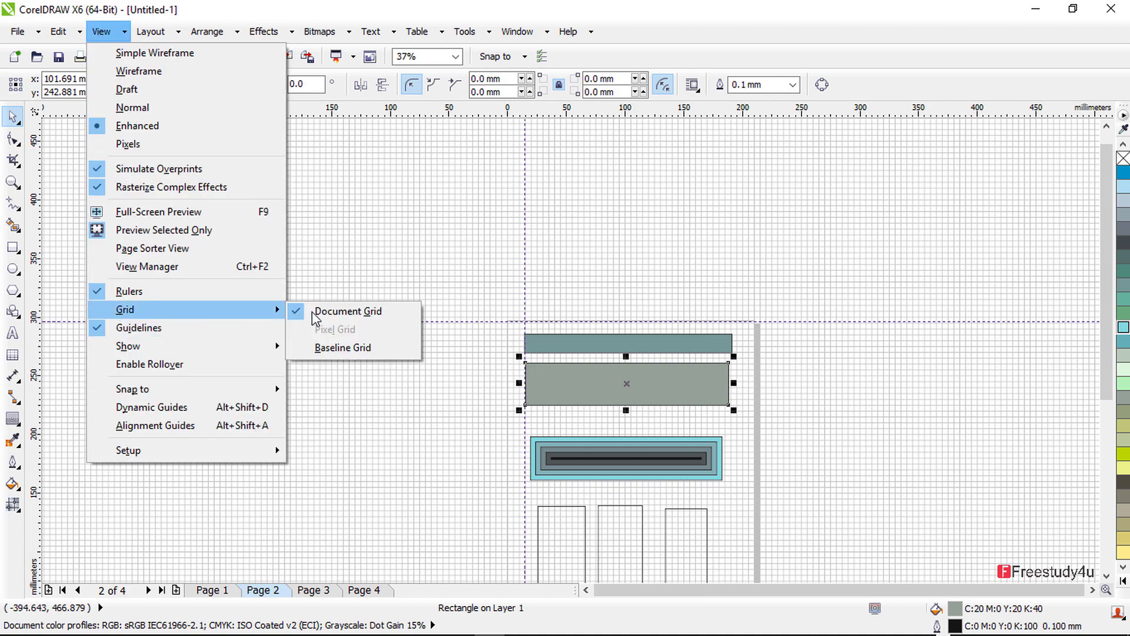
left_click(303, 312)
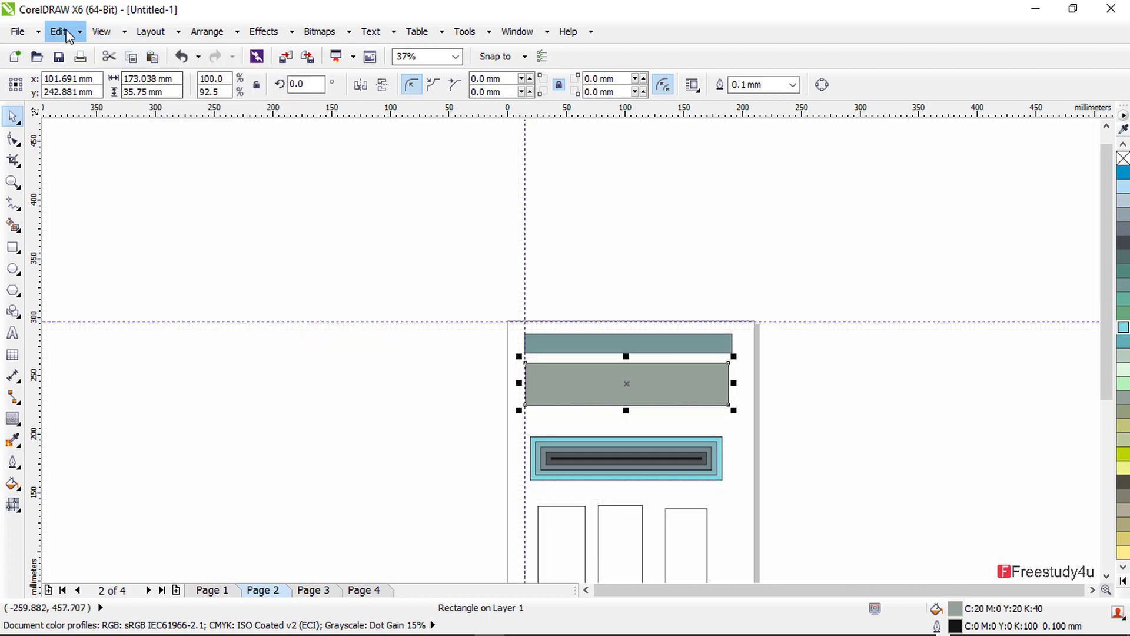
- Display the baseline grid on page 2 and inspect its lines up close
left_click(103, 31)
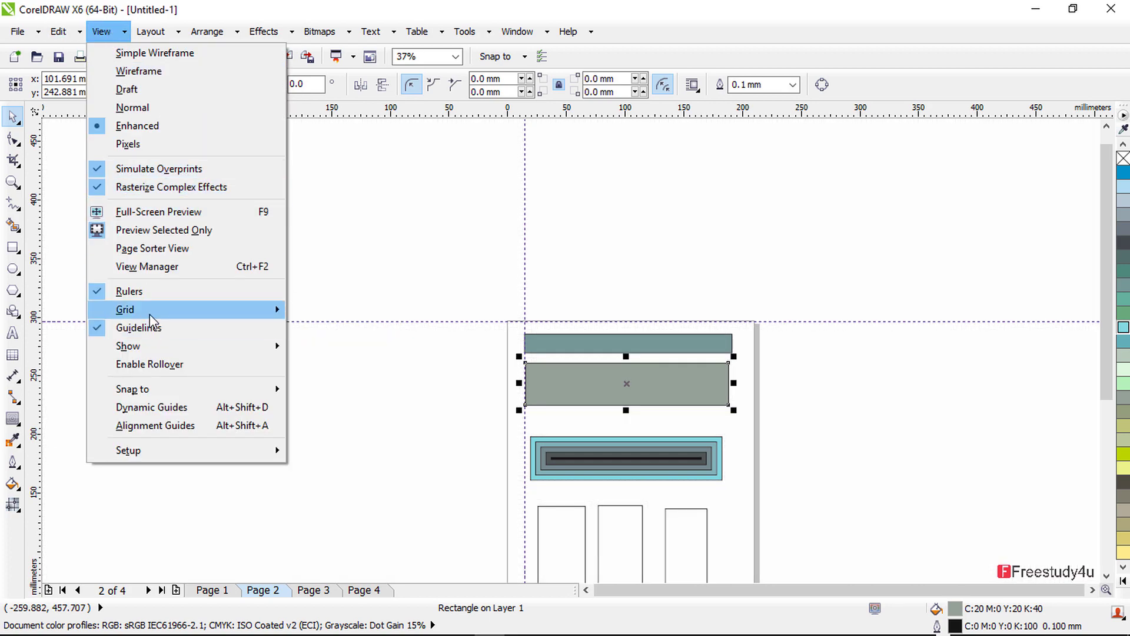
mouse_move(150, 310)
left_click(362, 350)
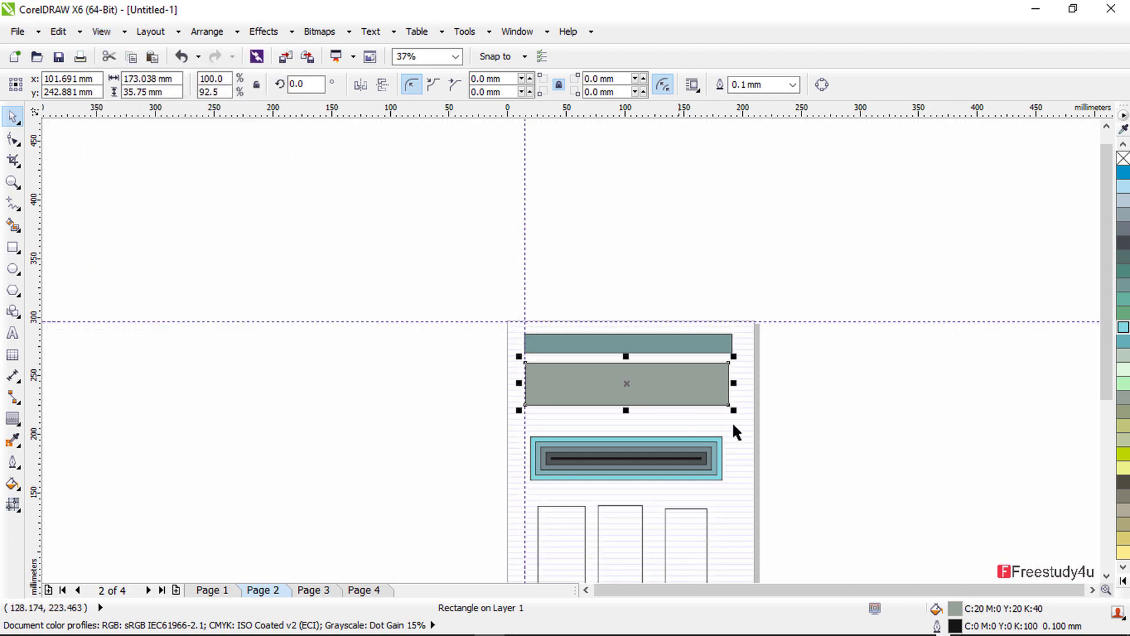
scroll(732, 421, "up", 2)
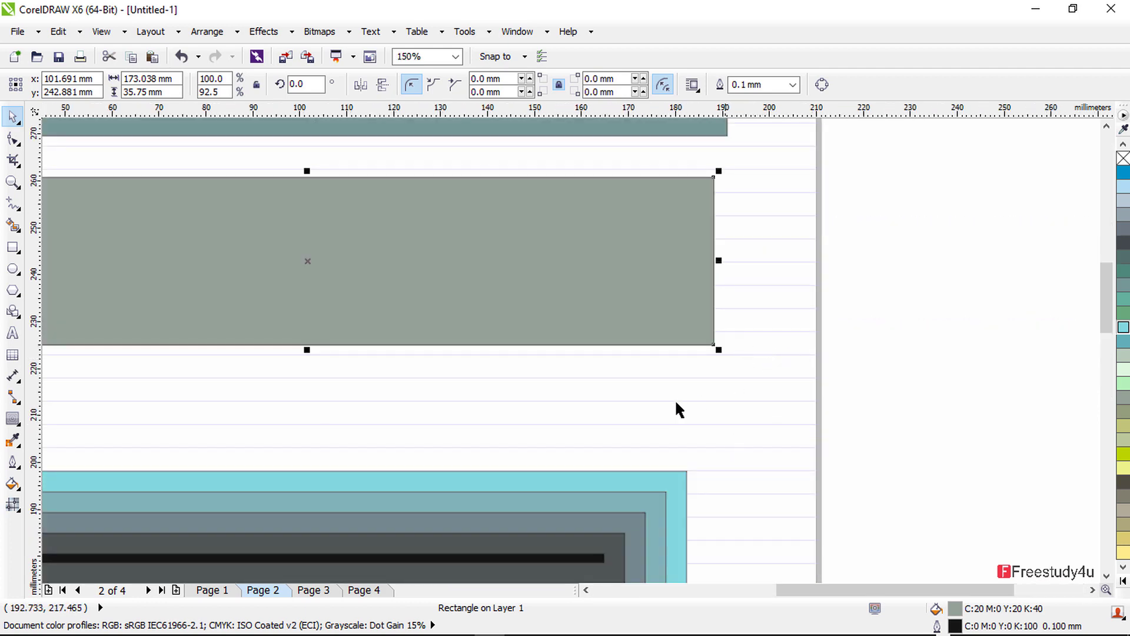
scroll(734, 434, "down", 1)
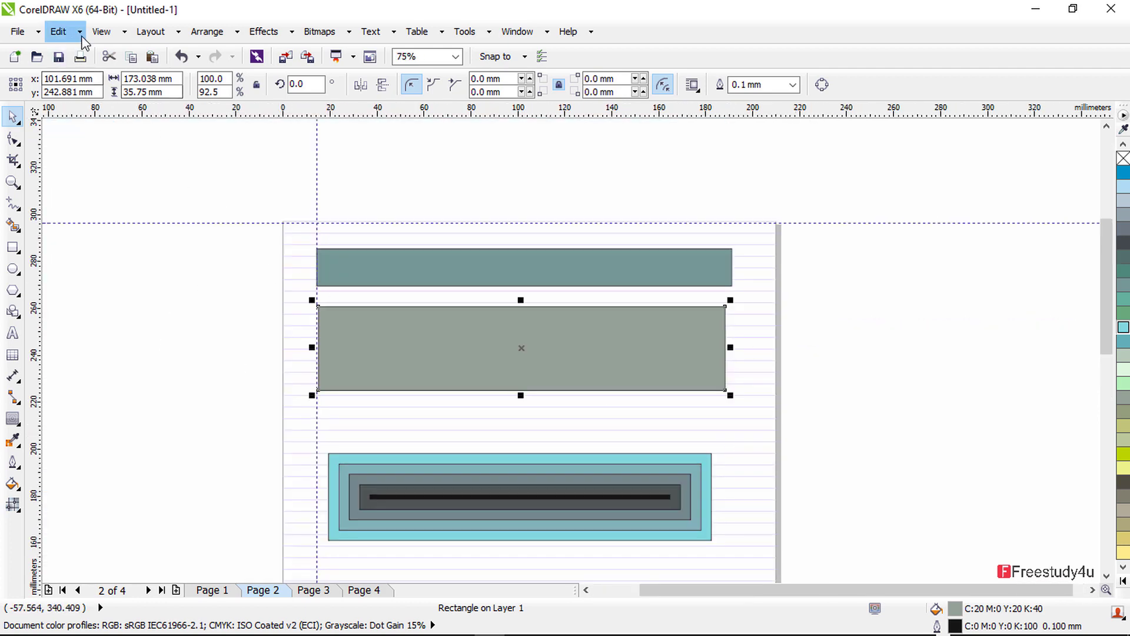
- Hide the guidelines and place a new horizontal guideline just above the page at about 305 mm vertically
left_click(100, 32)
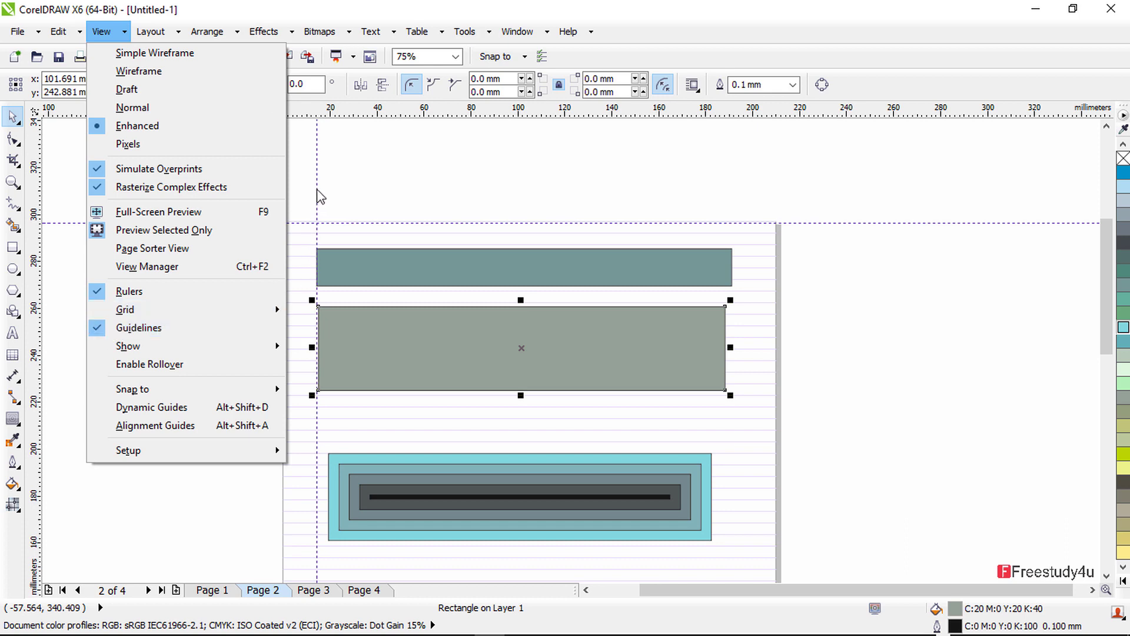
left_click(97, 327)
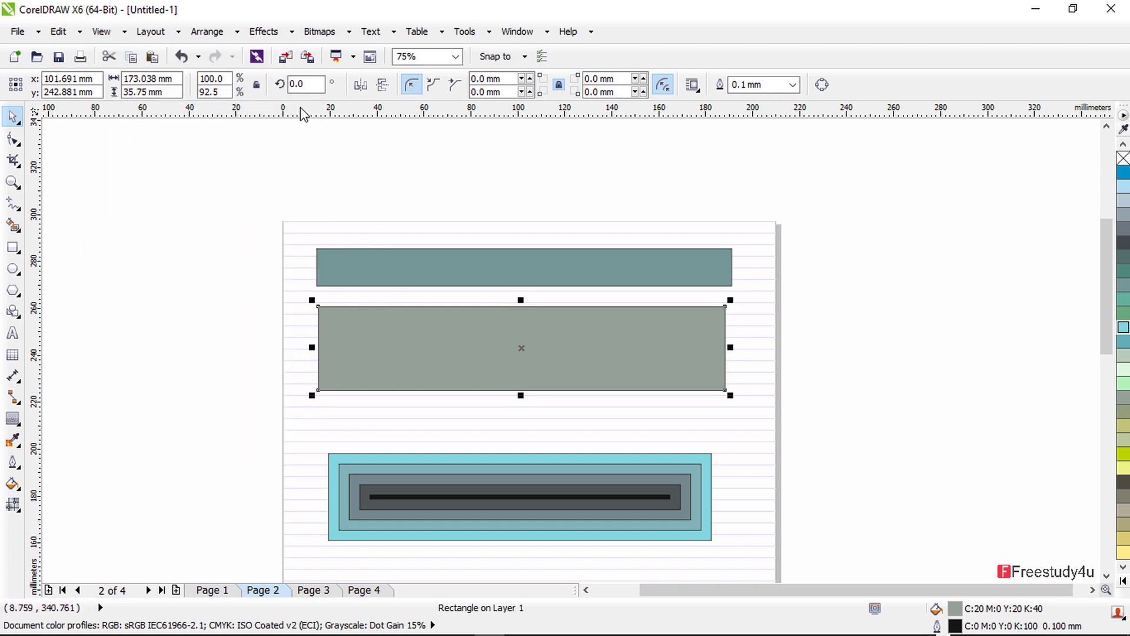
left_click_drag(294, 201, 295, 204)
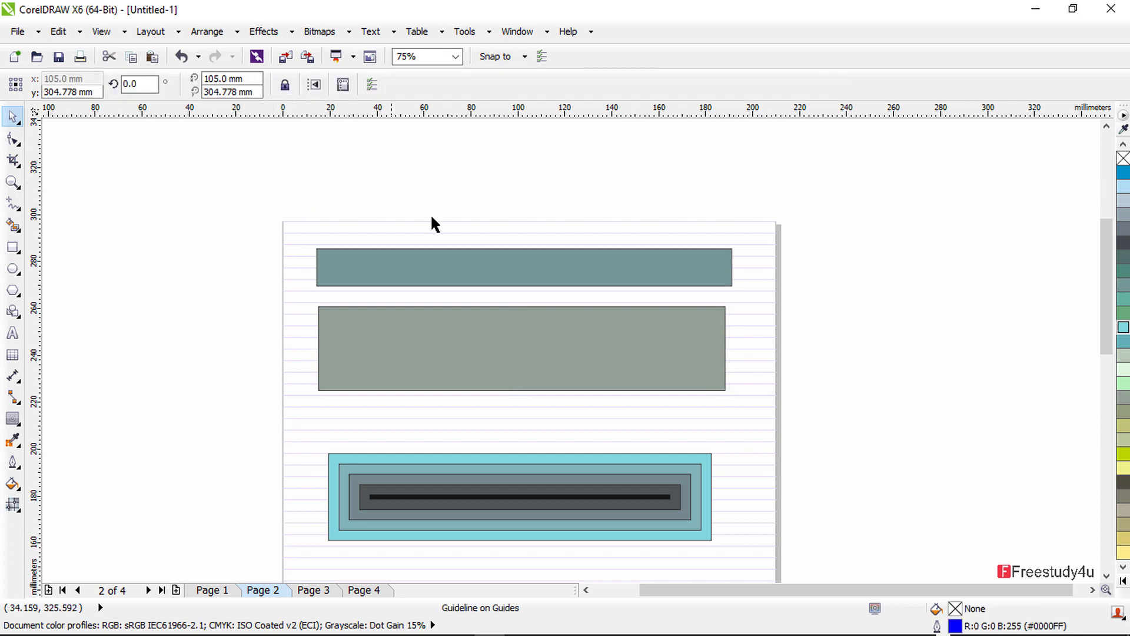
- Turn the guidelines display back on and hide the page border
left_click(109, 39)
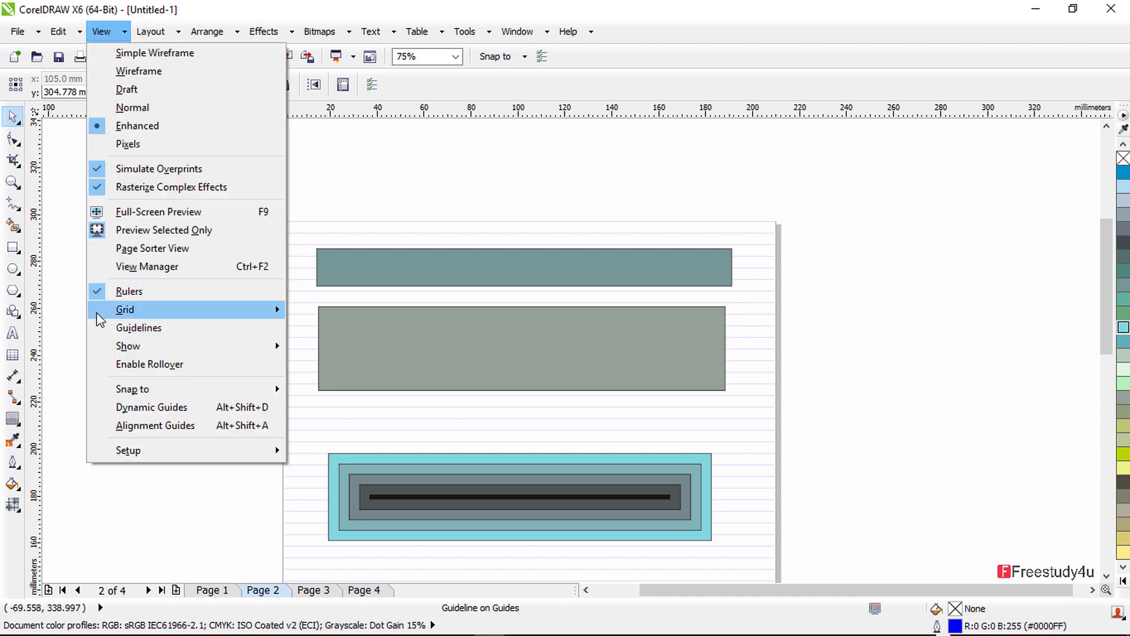
left_click(99, 327)
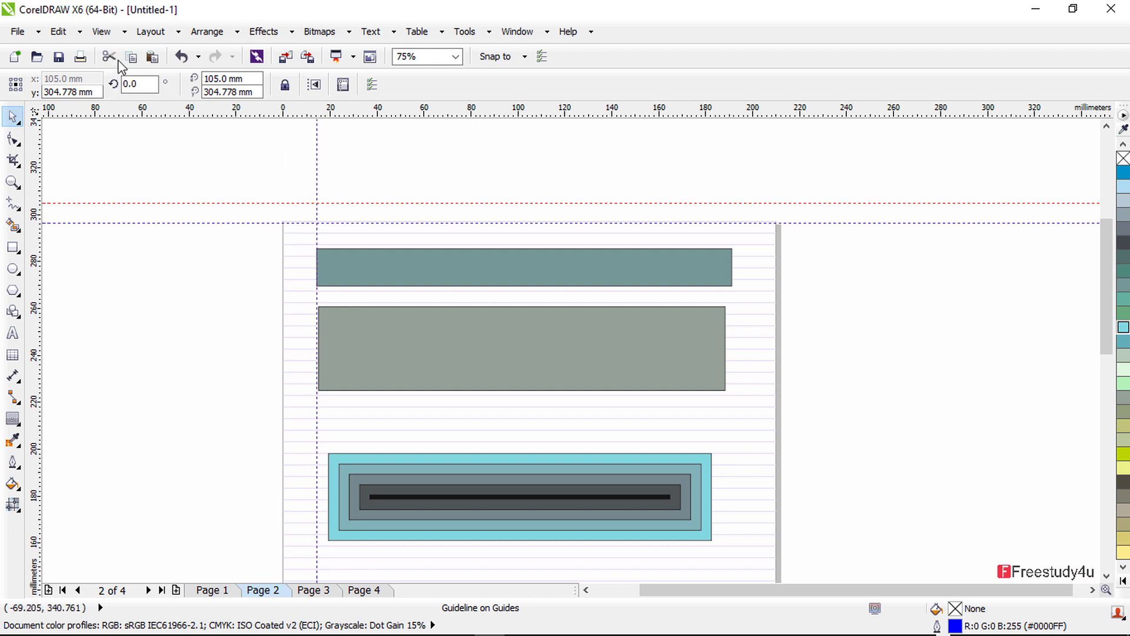
left_click(113, 34)
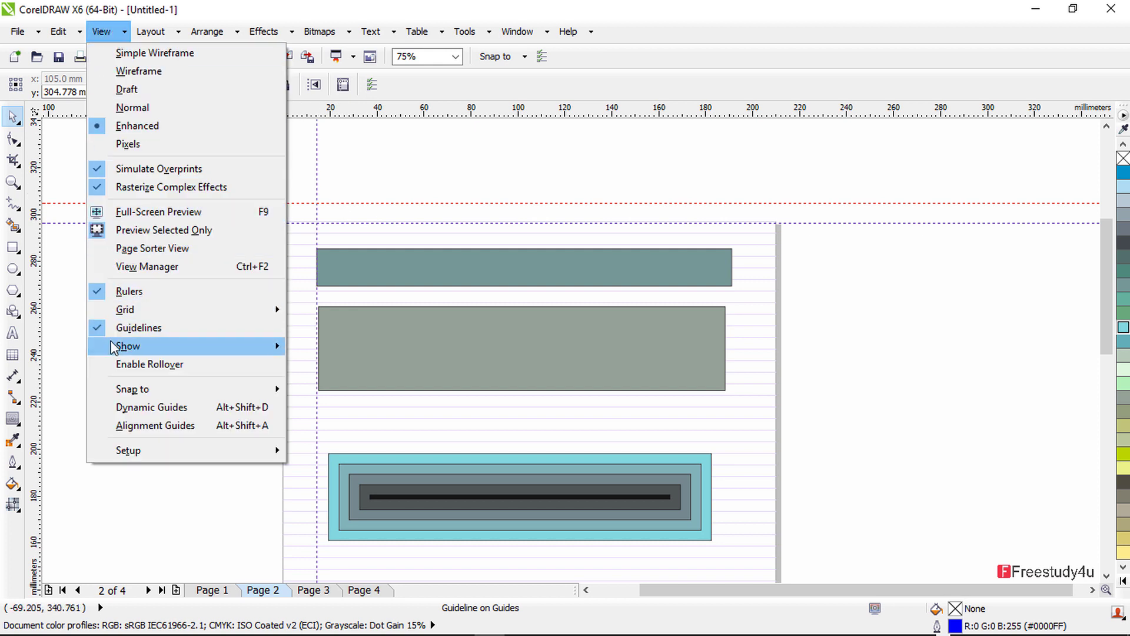
mouse_move(152, 348)
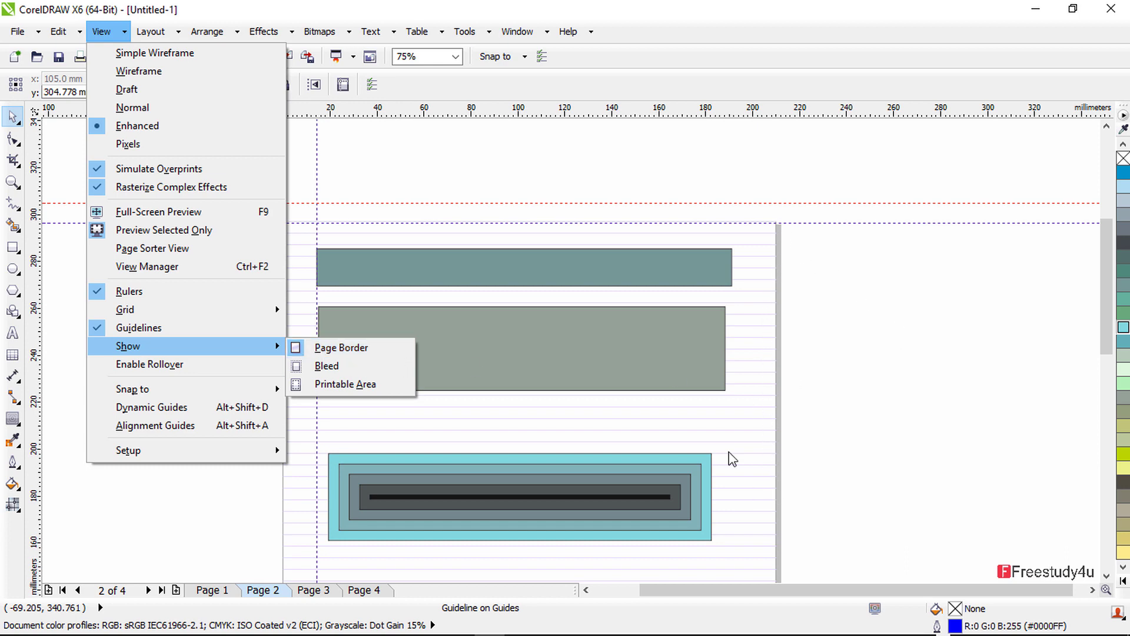
left_click(343, 349)
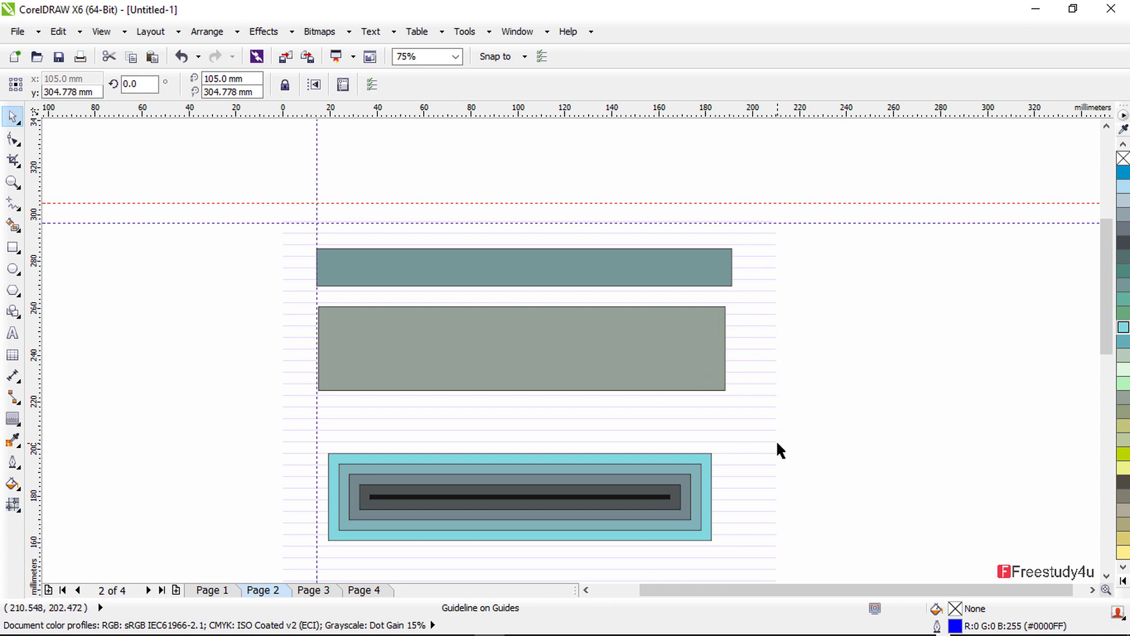
- Show the bleed outline around the page and inspect it along the page's left edge
left_click(107, 35)
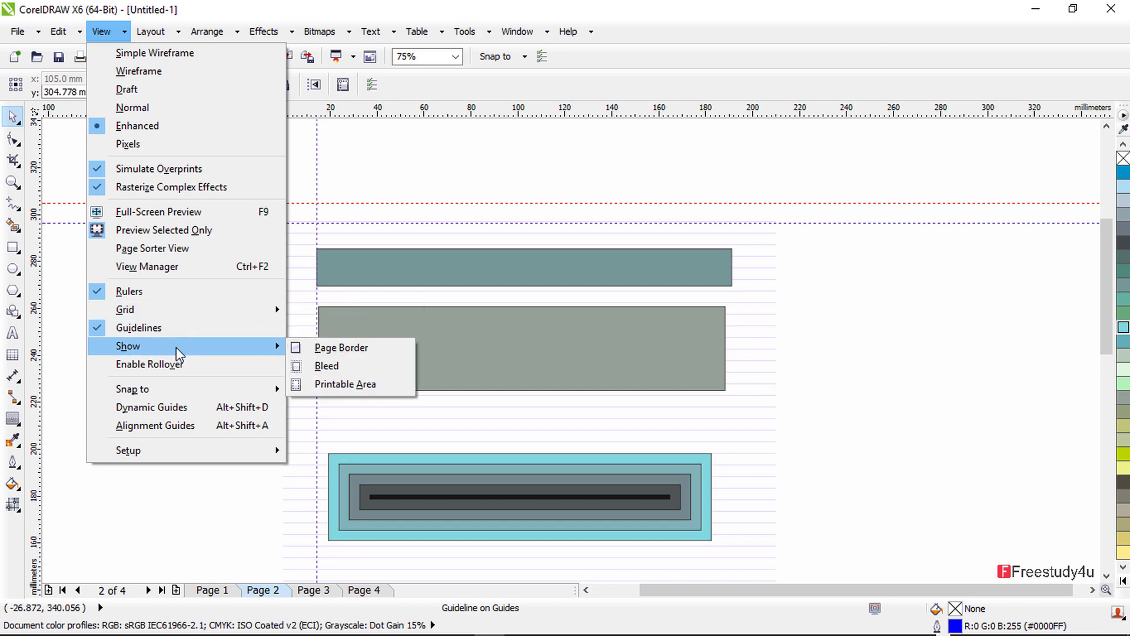
left_click(342, 372)
scroll(256, 252, "up", 3)
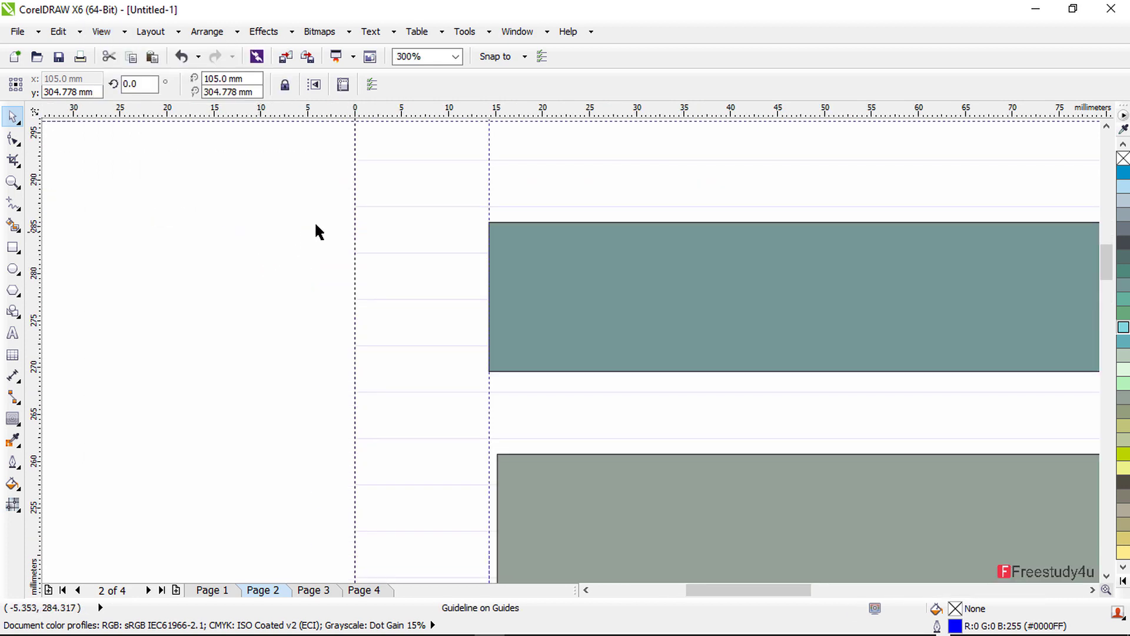
scroll(347, 294, "down", 3)
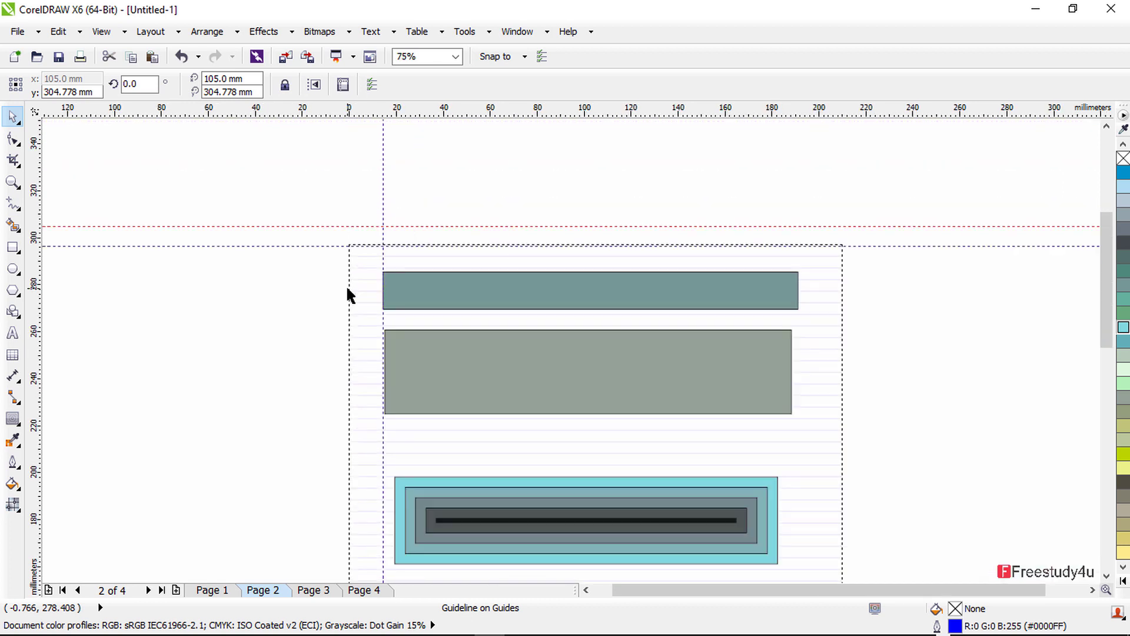
- Select all the guidelines in the document and delete them
left_click(382, 195)
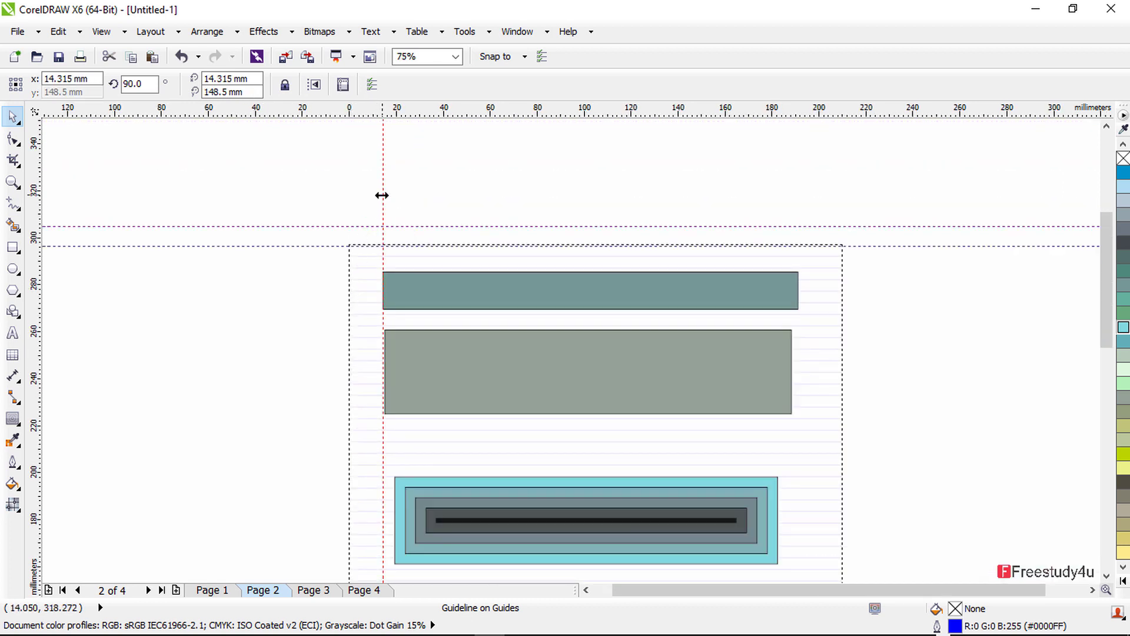
key("ctrl+a")
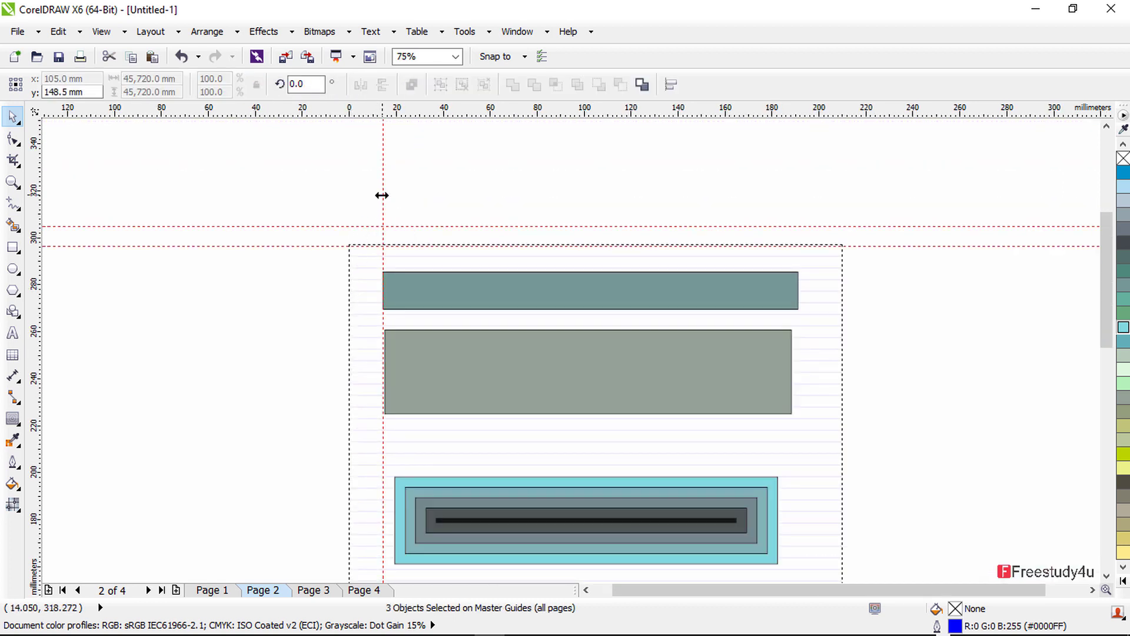
key("Delete")
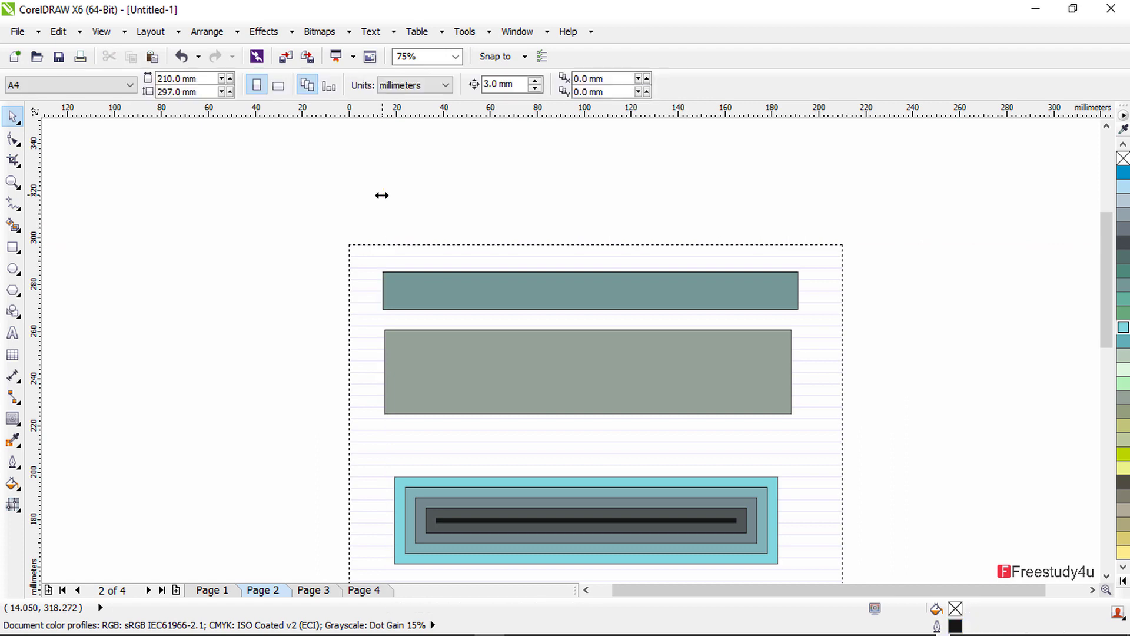
- Inspect the bleed outline around the whole of page 2 and hide it
scroll(397, 233, "up", 2)
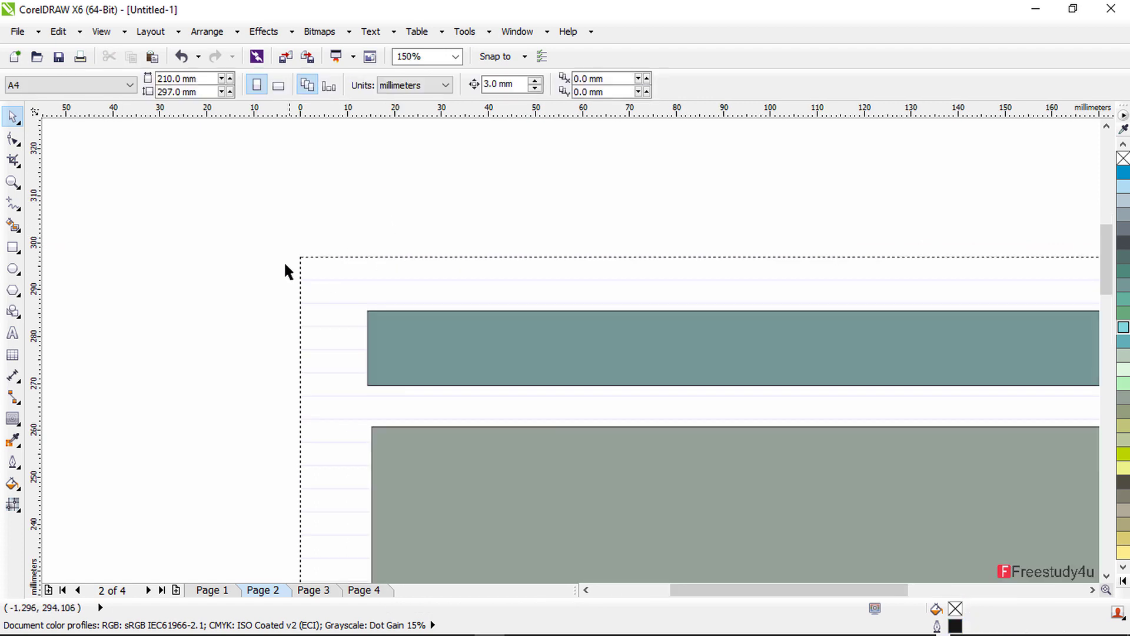
scroll(472, 262, "down", 2)
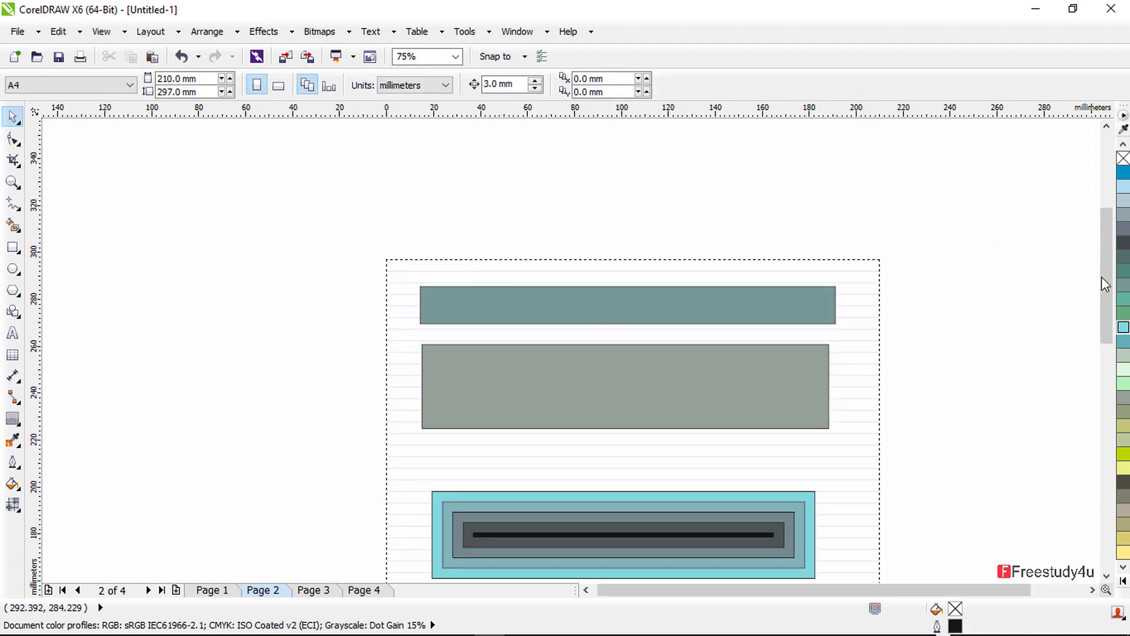
left_click_drag(1102, 278, 1103, 387)
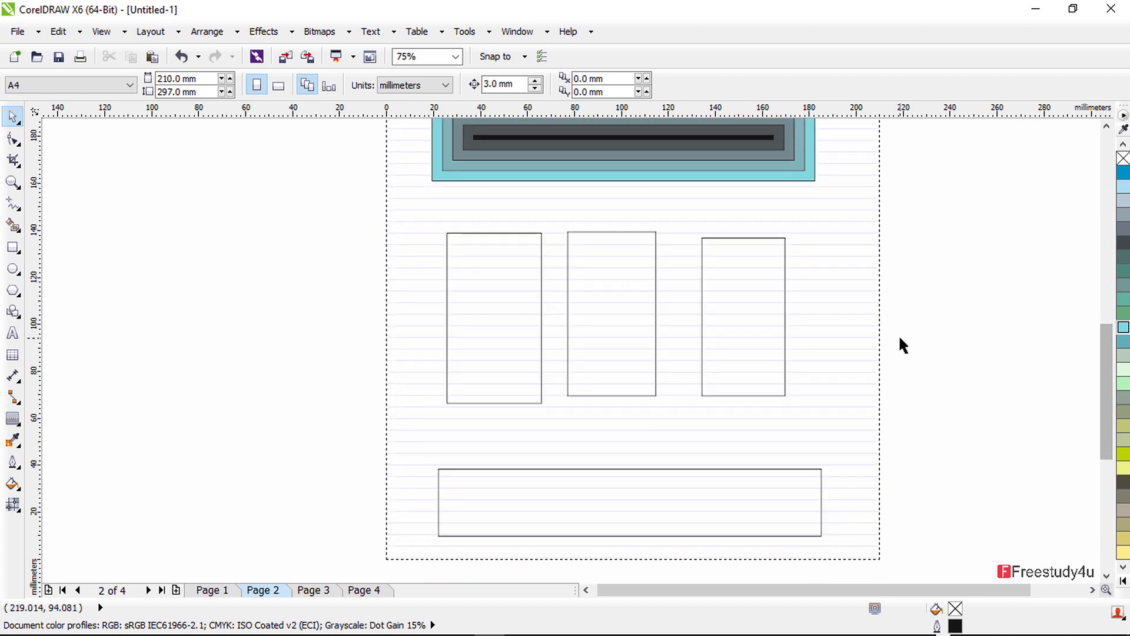
scroll(901, 326, "down", 2)
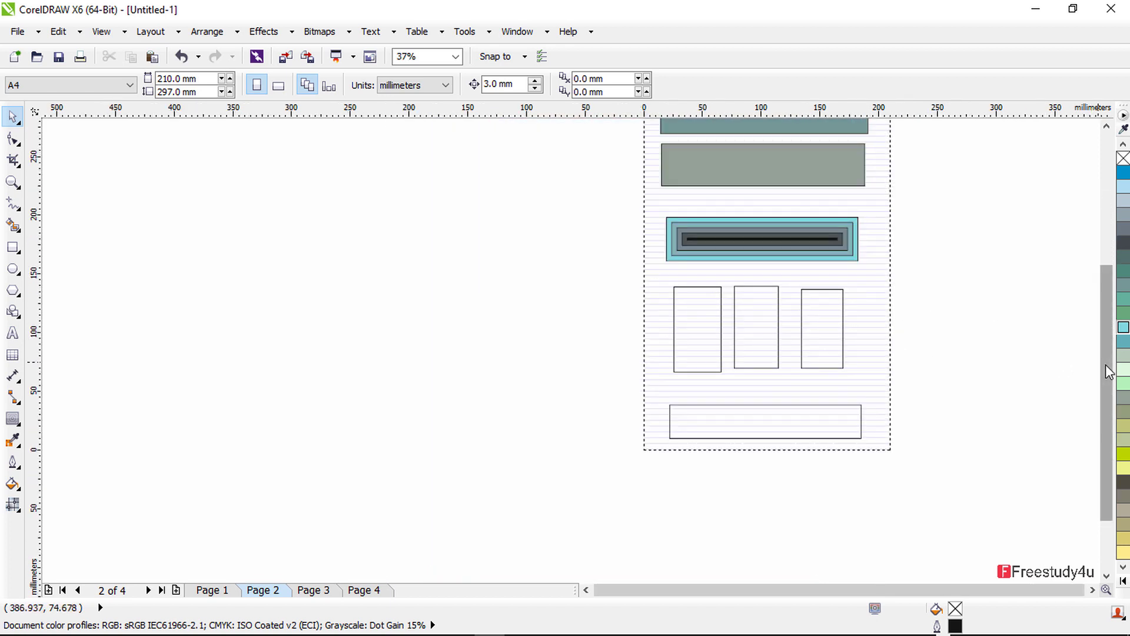
left_click_drag(1105, 365, 1093, 312)
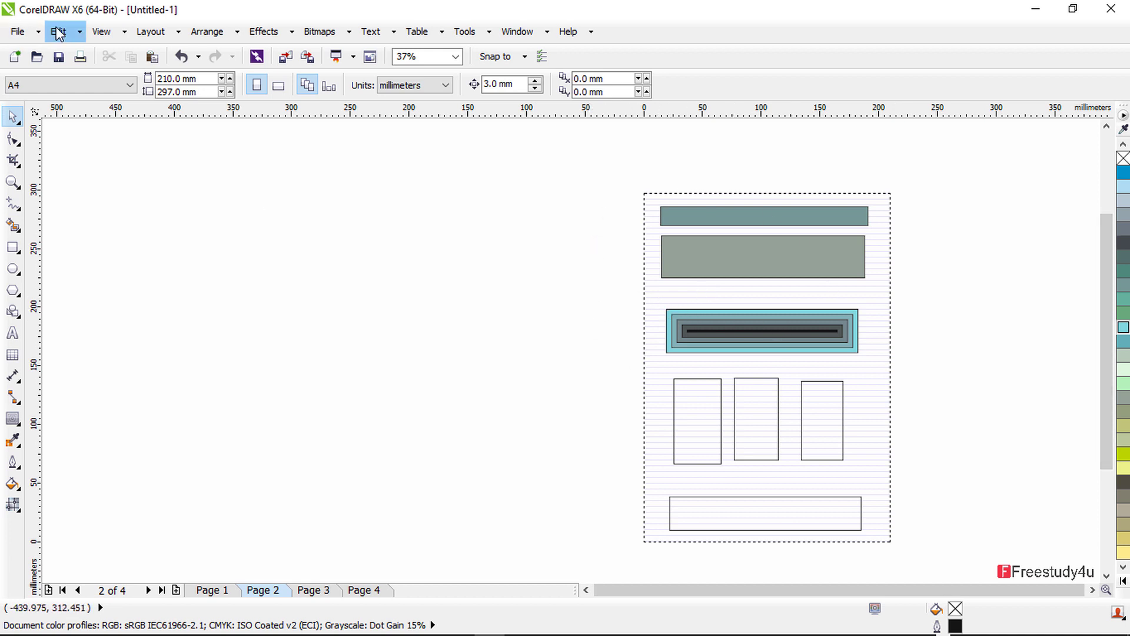
left_click(101, 31)
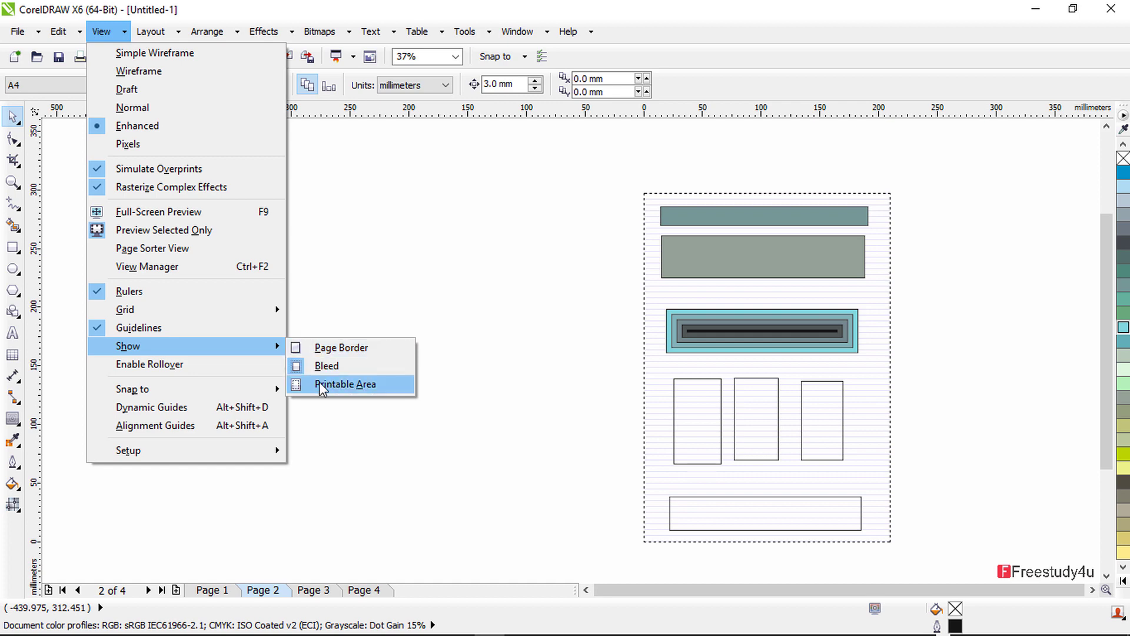
left_click(323, 366)
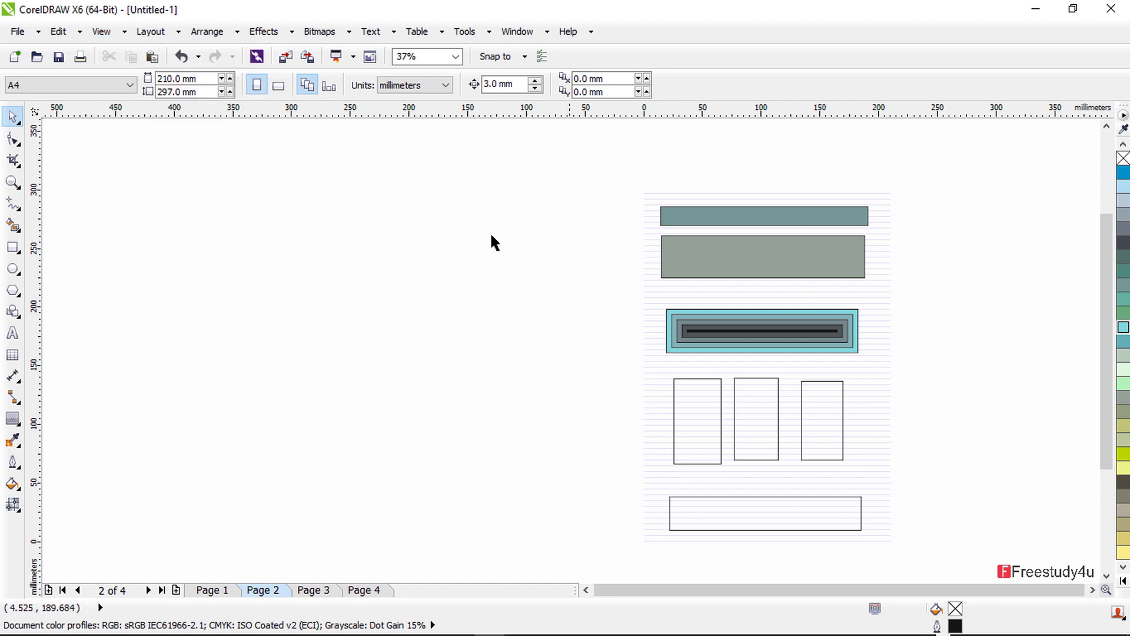
- Show the printable area outline and inspect it up close near the page's upper-left corner
left_click(101, 32)
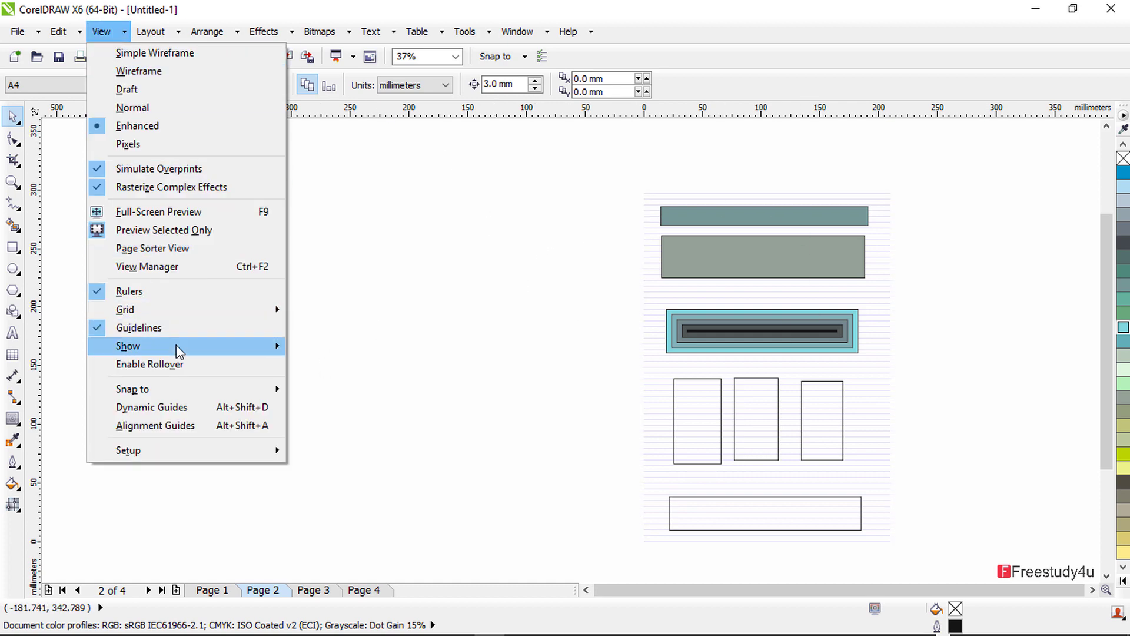
mouse_move(175, 345)
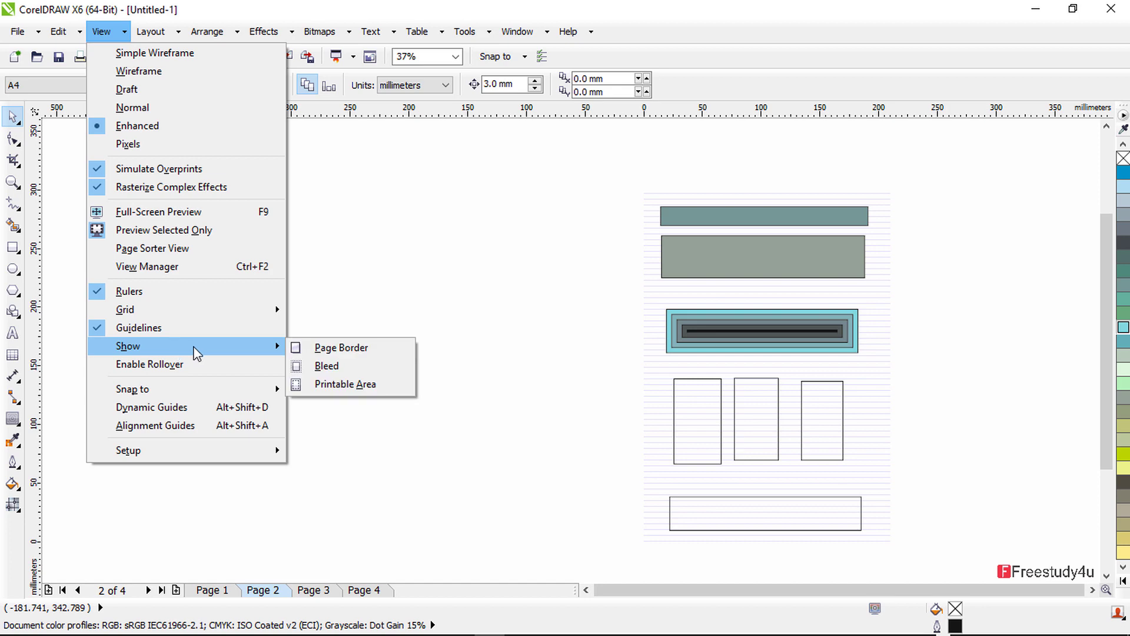
left_click(337, 384)
scroll(740, 239, "up", 2)
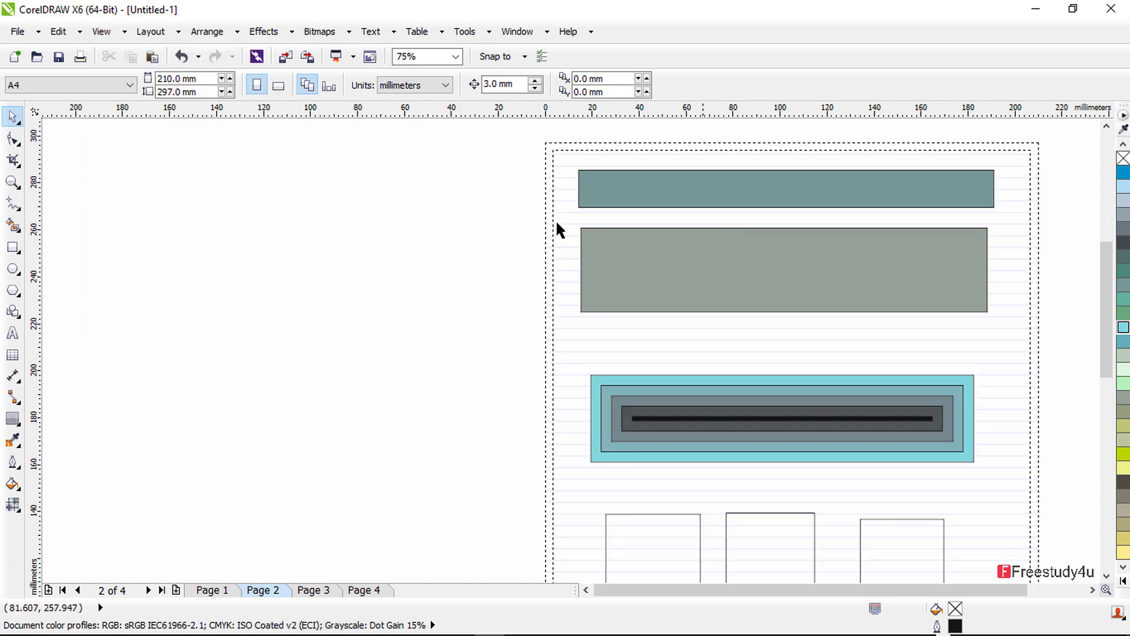
scroll(544, 143, "up", 4)
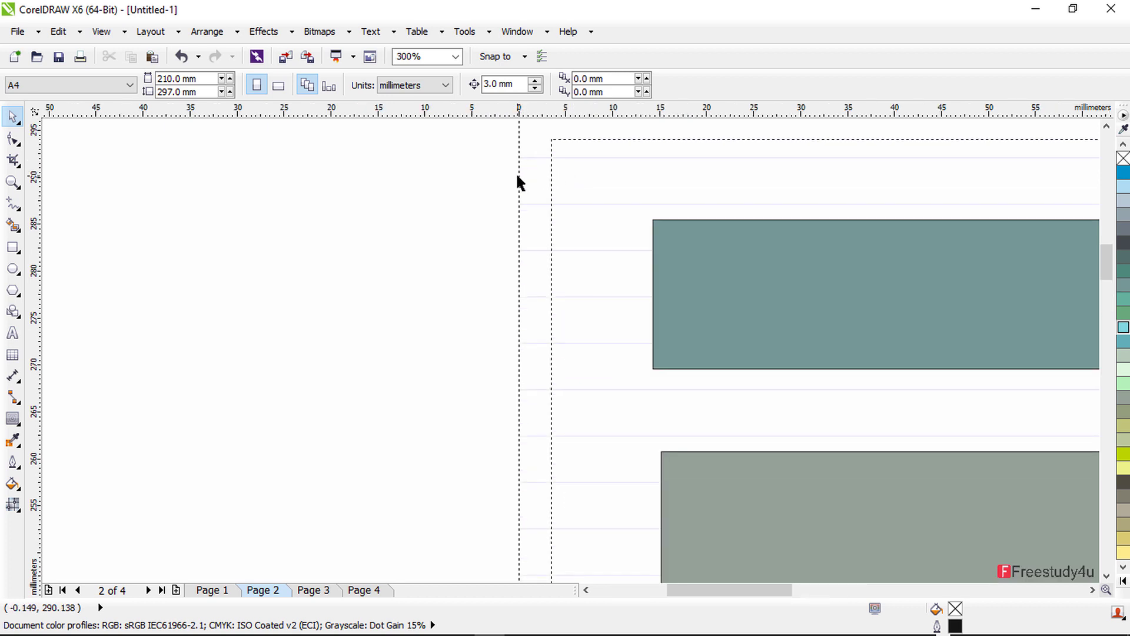
scroll(518, 176, "down", 2)
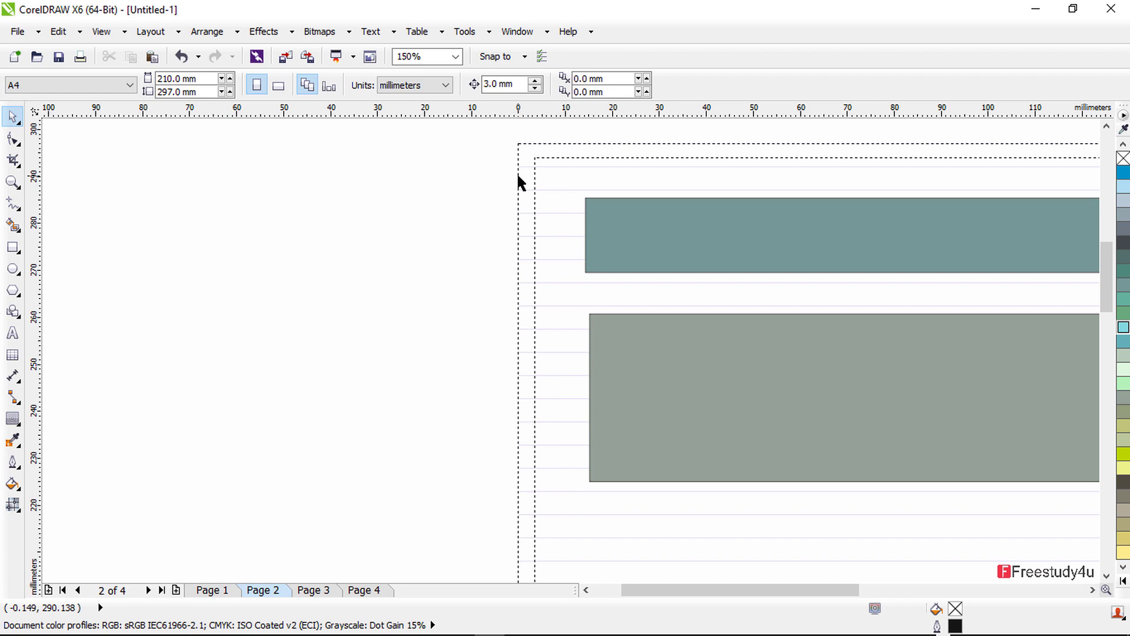
scroll(519, 180, "down", 2)
- Turn the page border display back on and hide the printable area outline
left_click(112, 36)
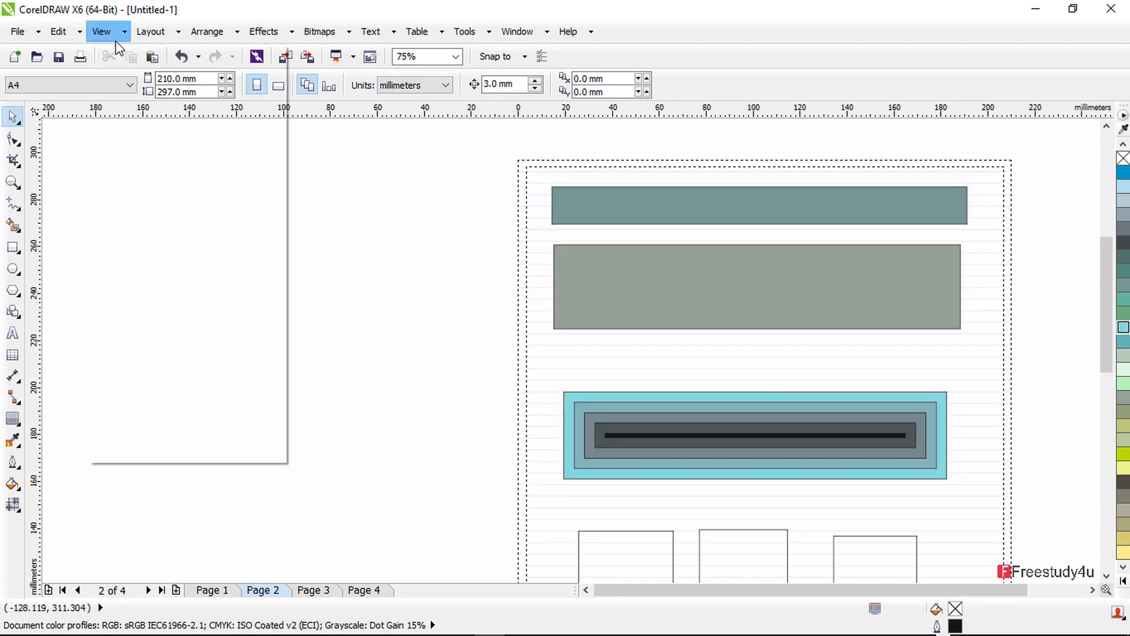
mouse_move(136, 348)
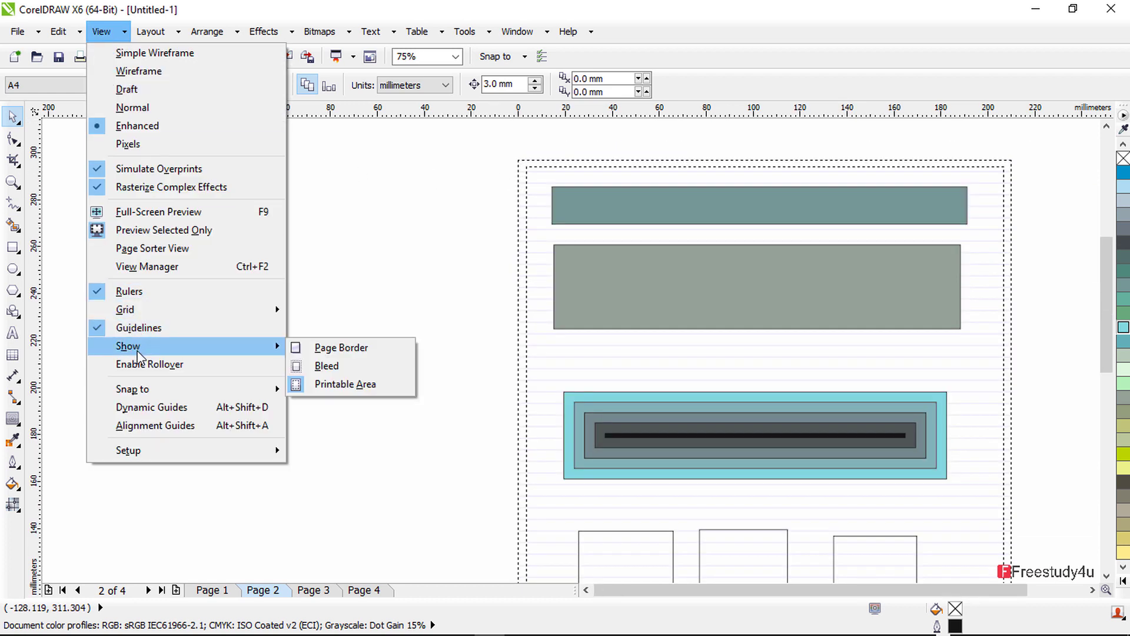
left_click(315, 352)
left_click(154, 37)
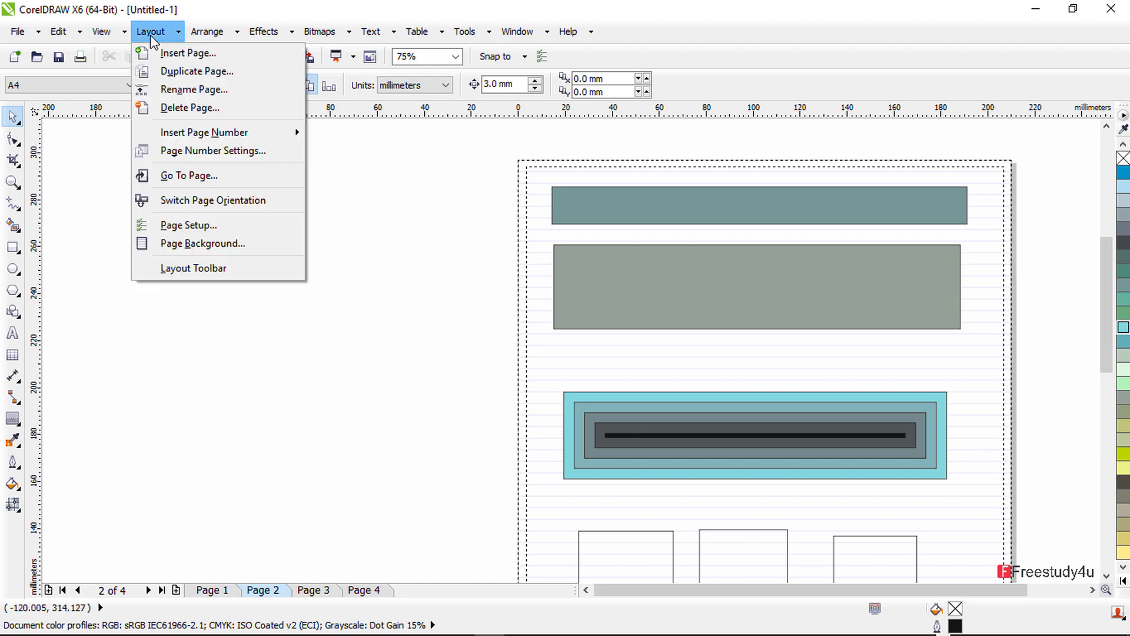
mouse_move(142, 348)
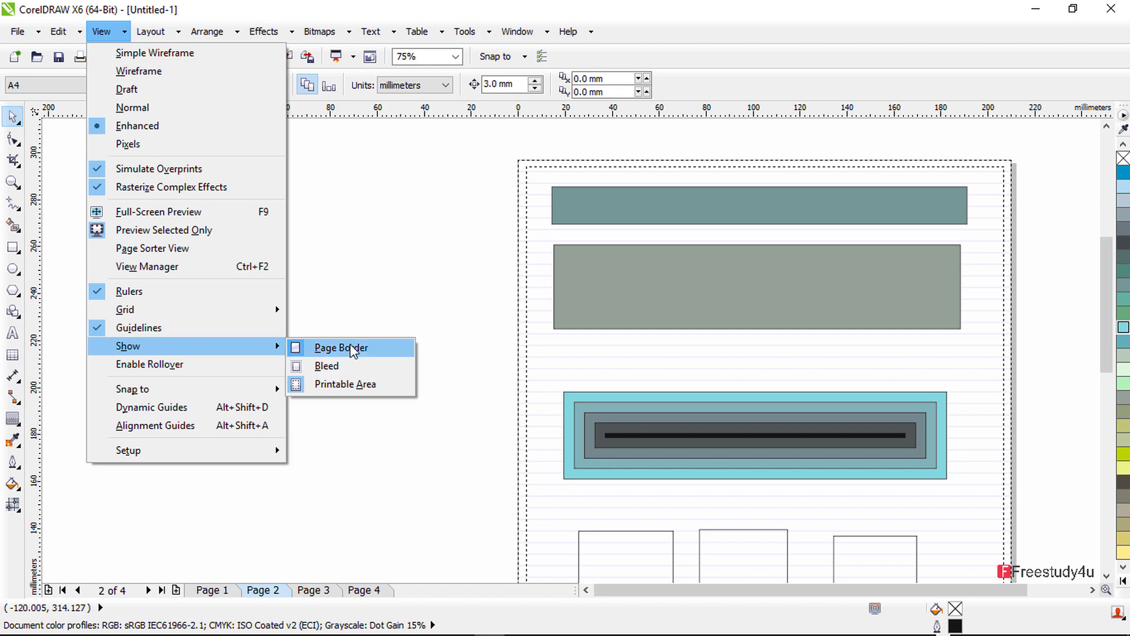
left_click(333, 383)
- Hide the rulers and show them again
left_click(102, 31)
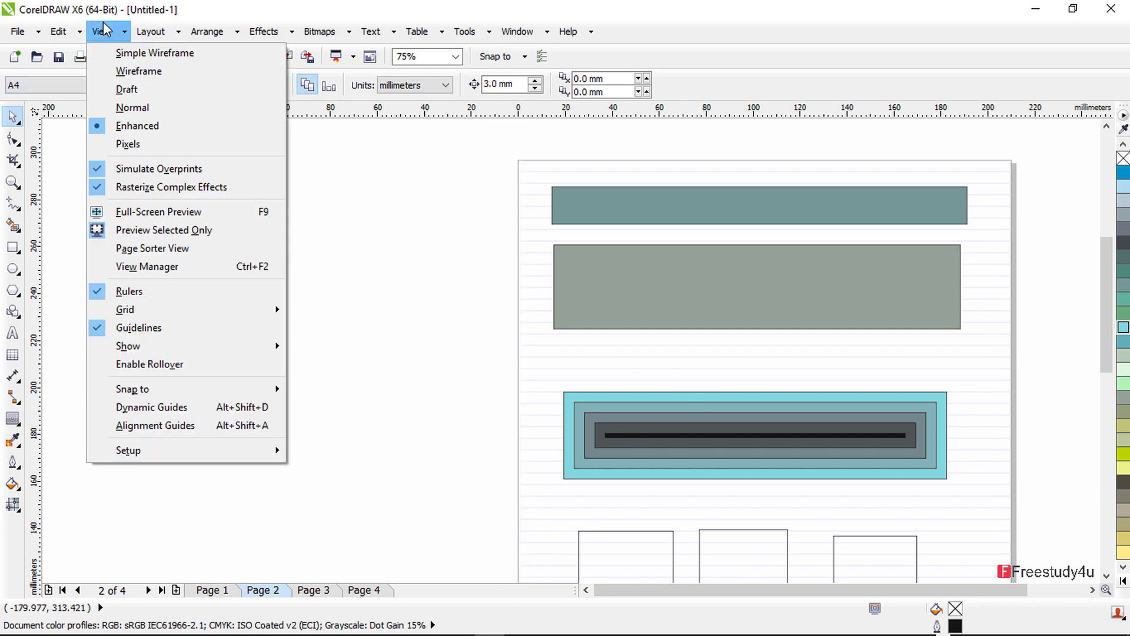
mouse_move(144, 309)
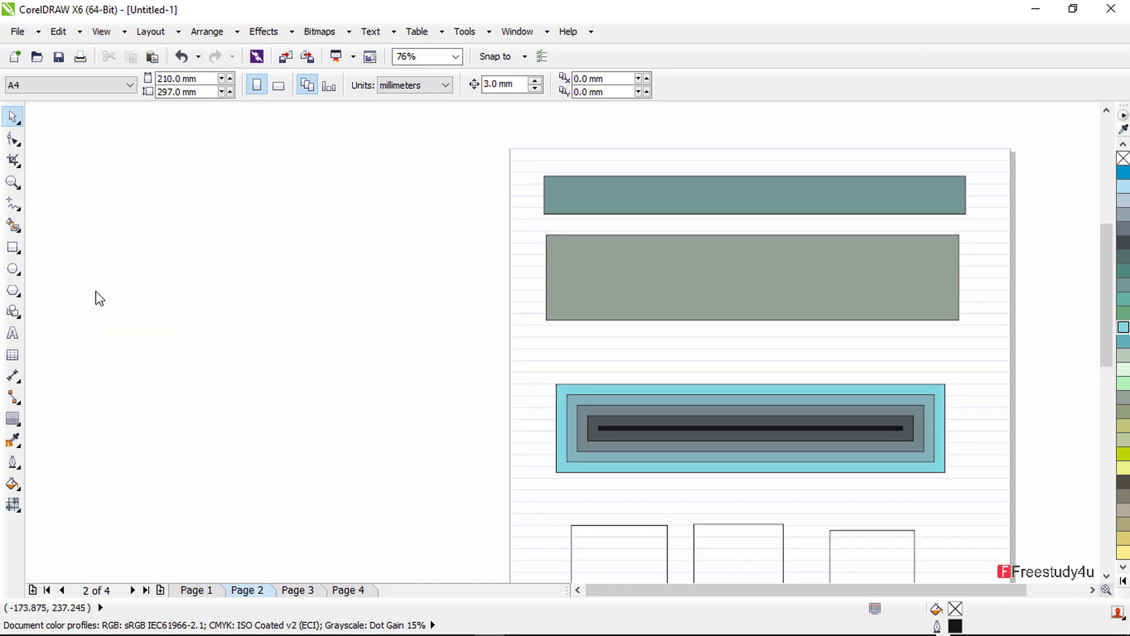
left_click(101, 31)
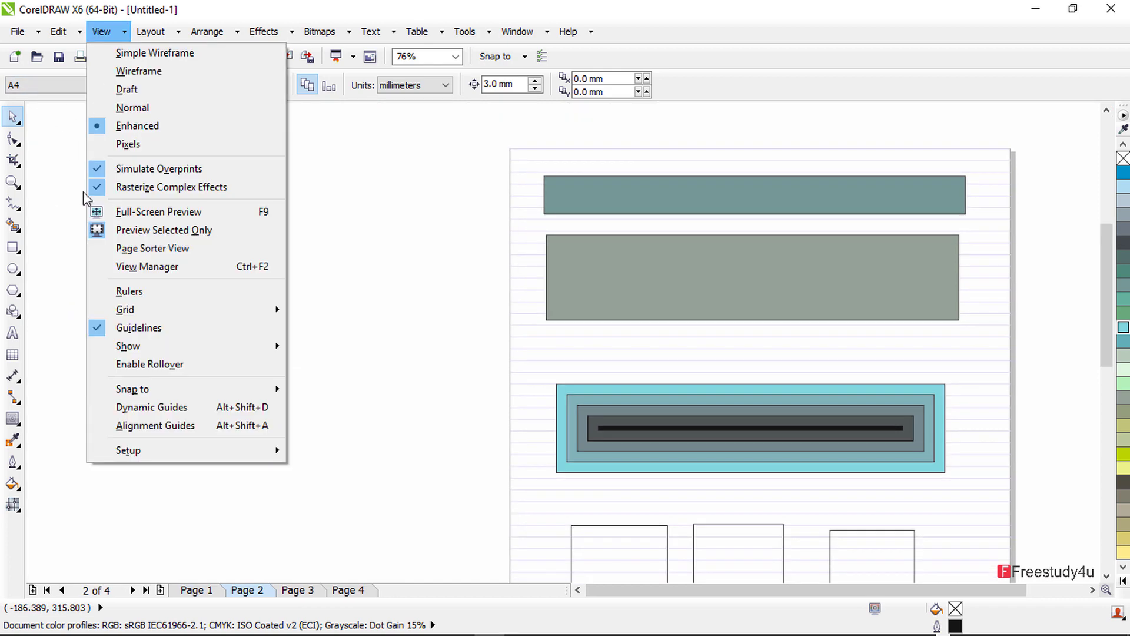
left_click(129, 291)
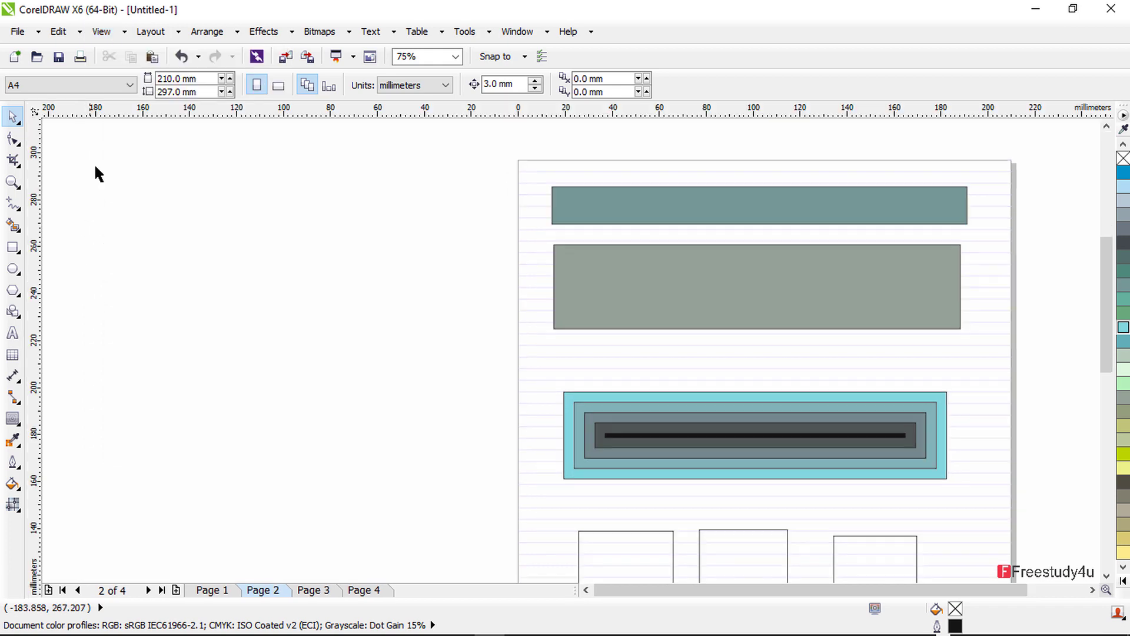
- Hide the baseline grid on the page
left_click(118, 33)
mouse_move(155, 315)
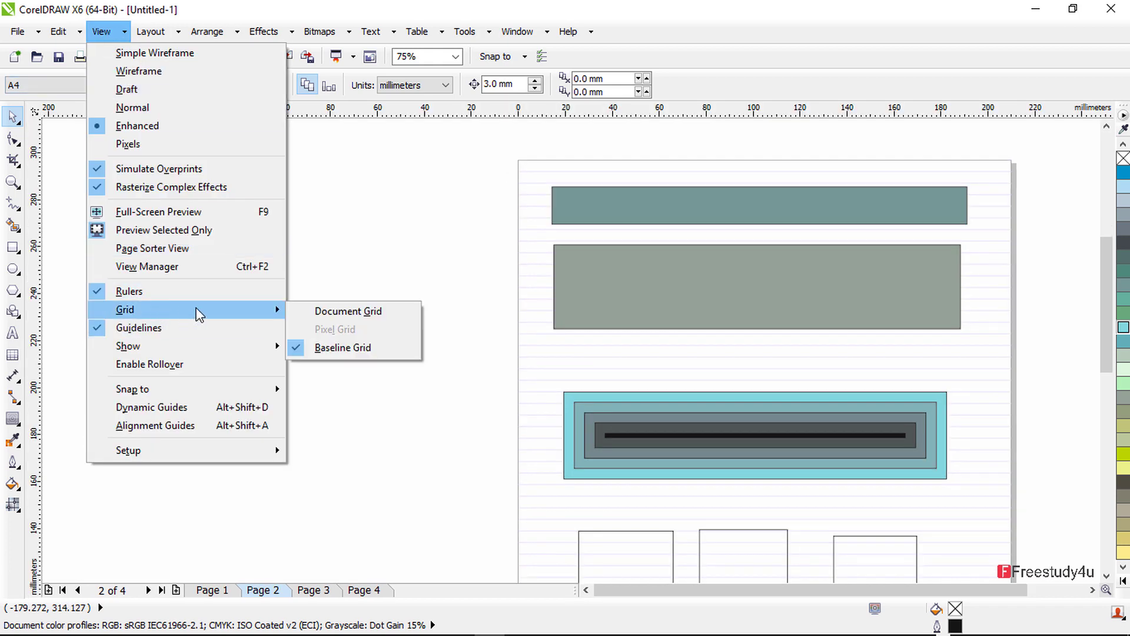
left_click(342, 347)
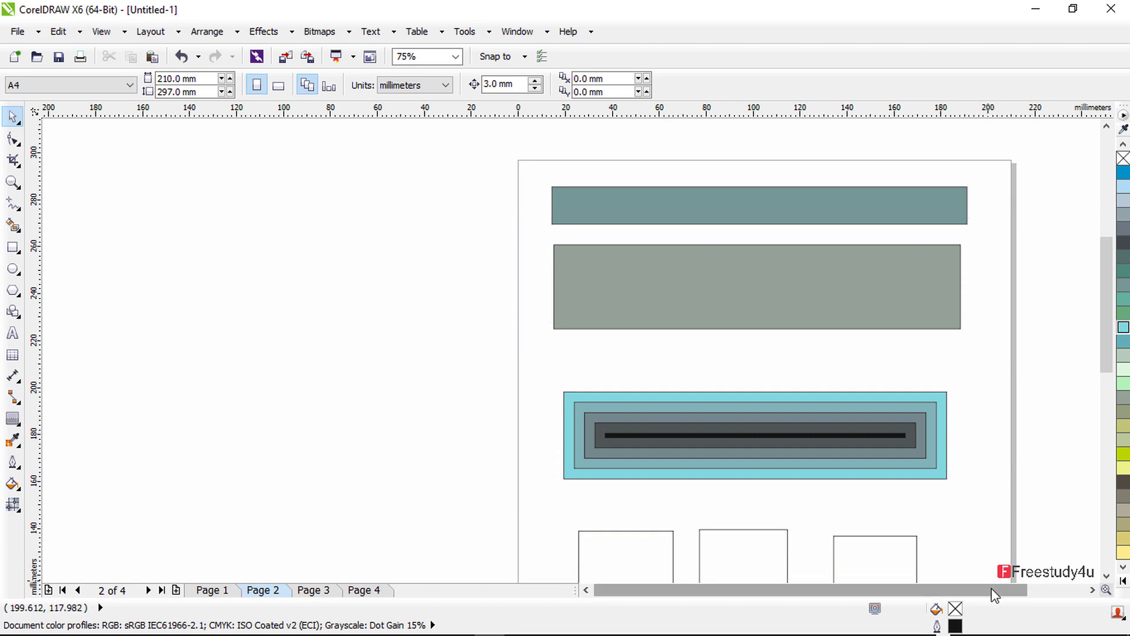
left_click_drag(991, 588, 1026, 588)
- Enable rollover for the document and locate the Rollover command among the effects
left_click(101, 32)
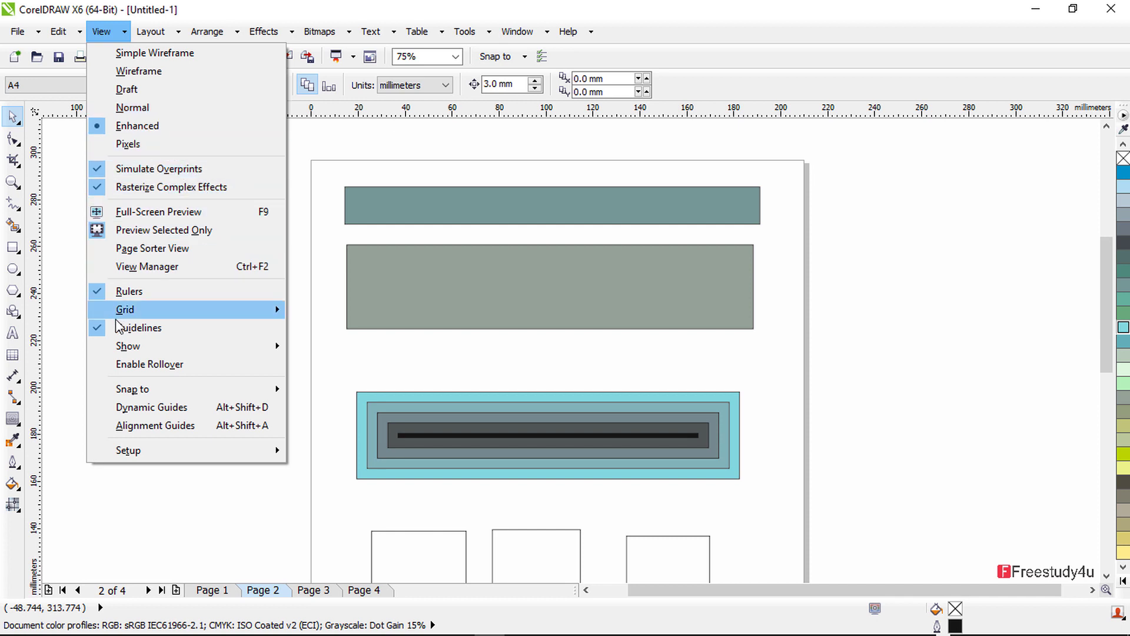
left_click(93, 366)
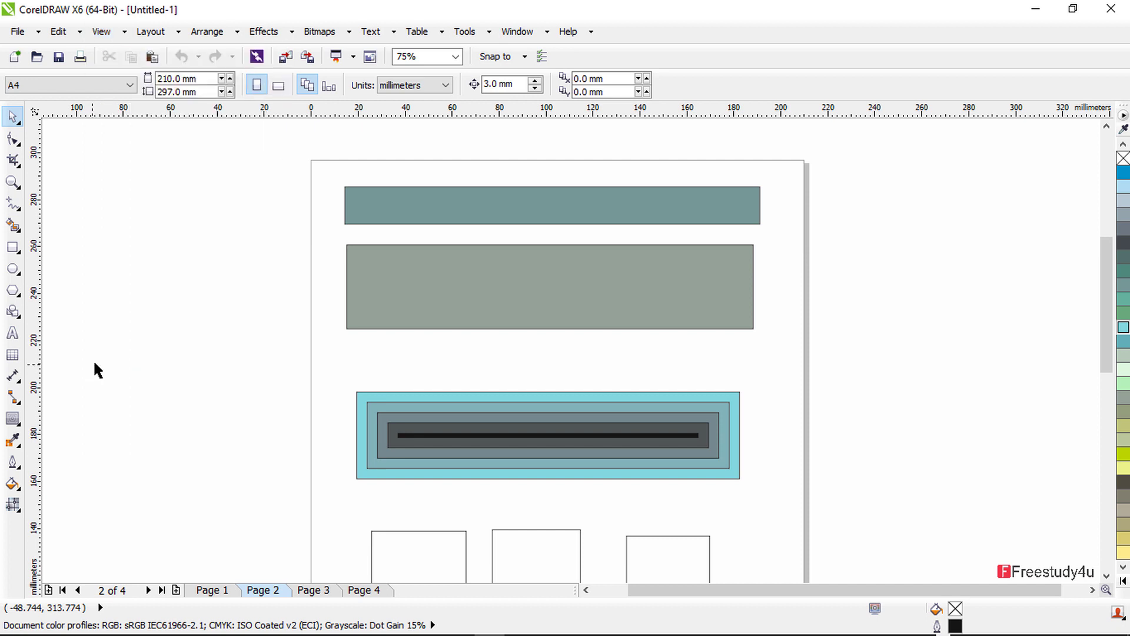
left_click(257, 36)
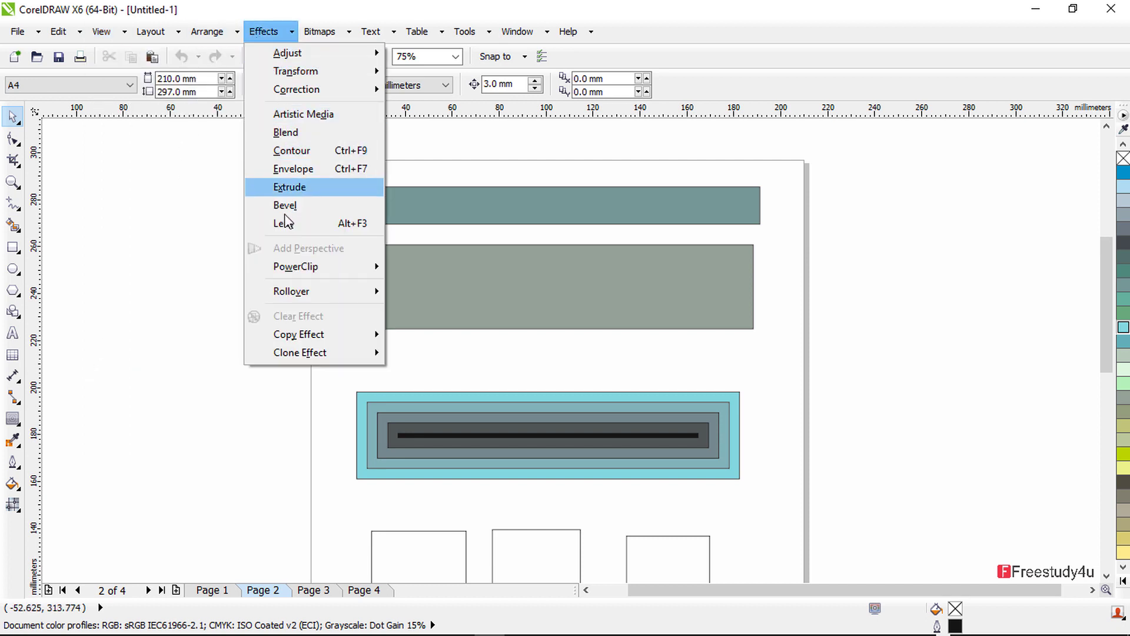
mouse_move(283, 284)
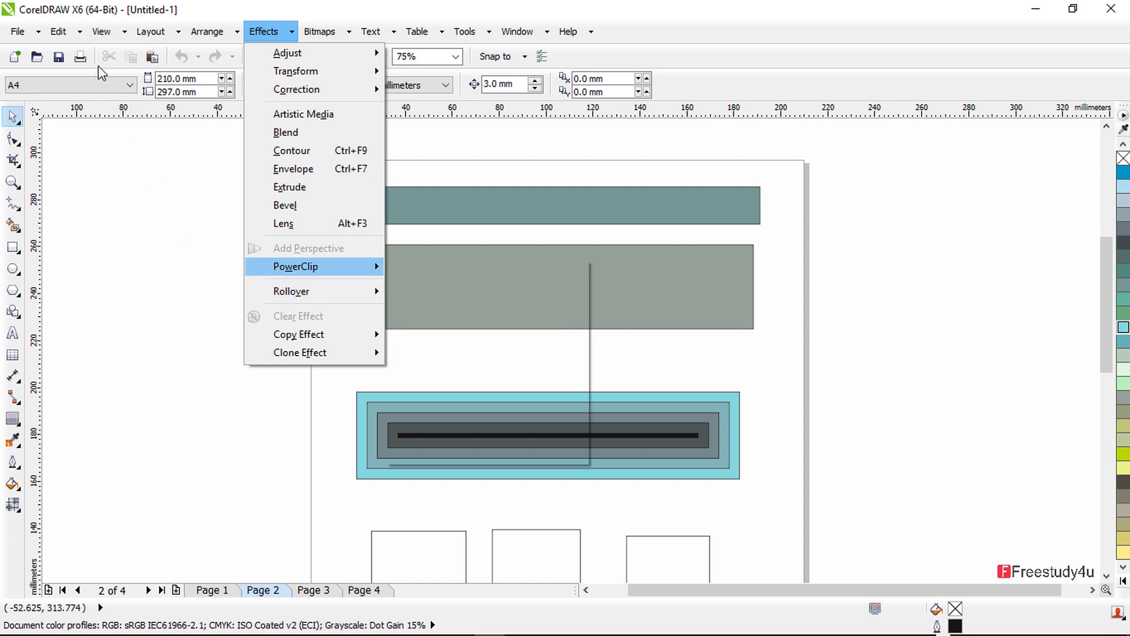
- Review the snapping options for grids, guidelines, objects and page without choosing any
left_click(101, 31)
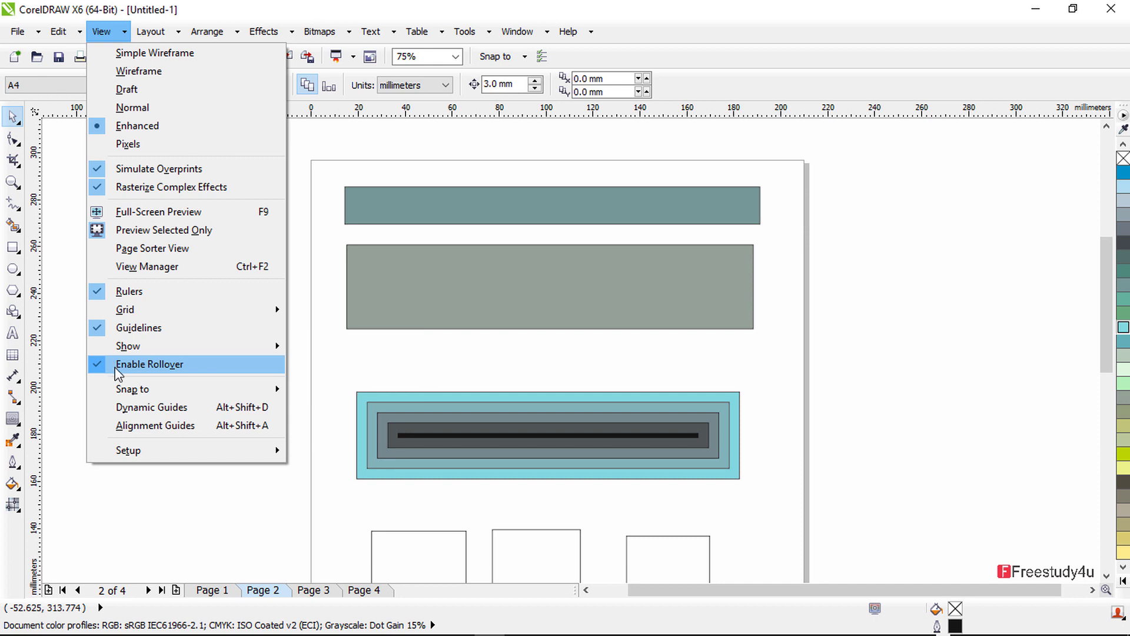
mouse_move(129, 395)
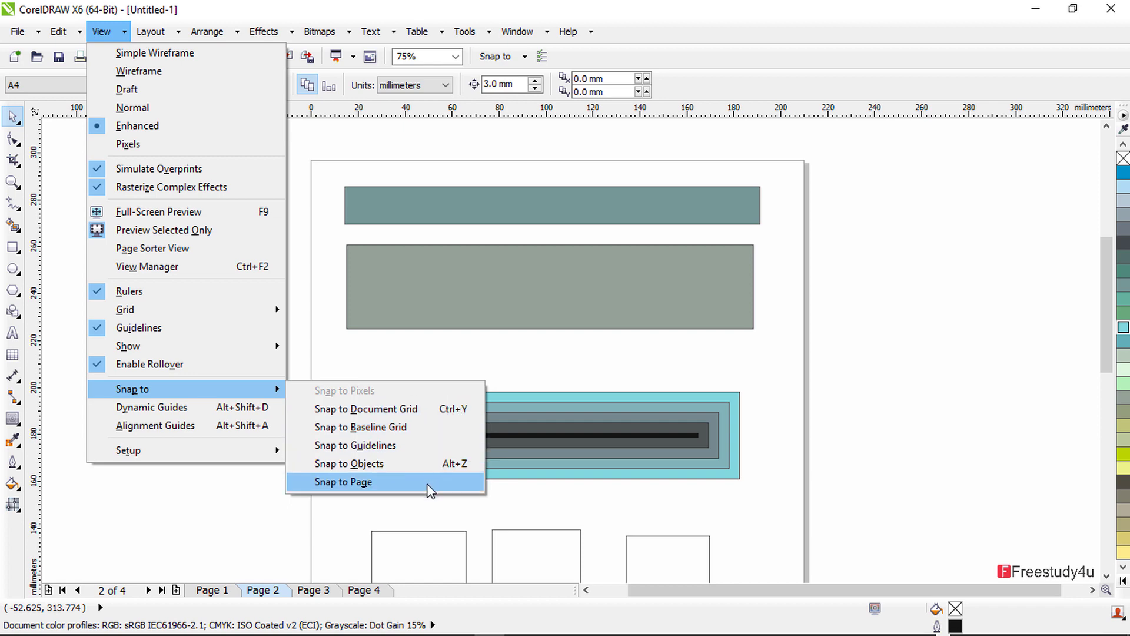
left_click(398, 346)
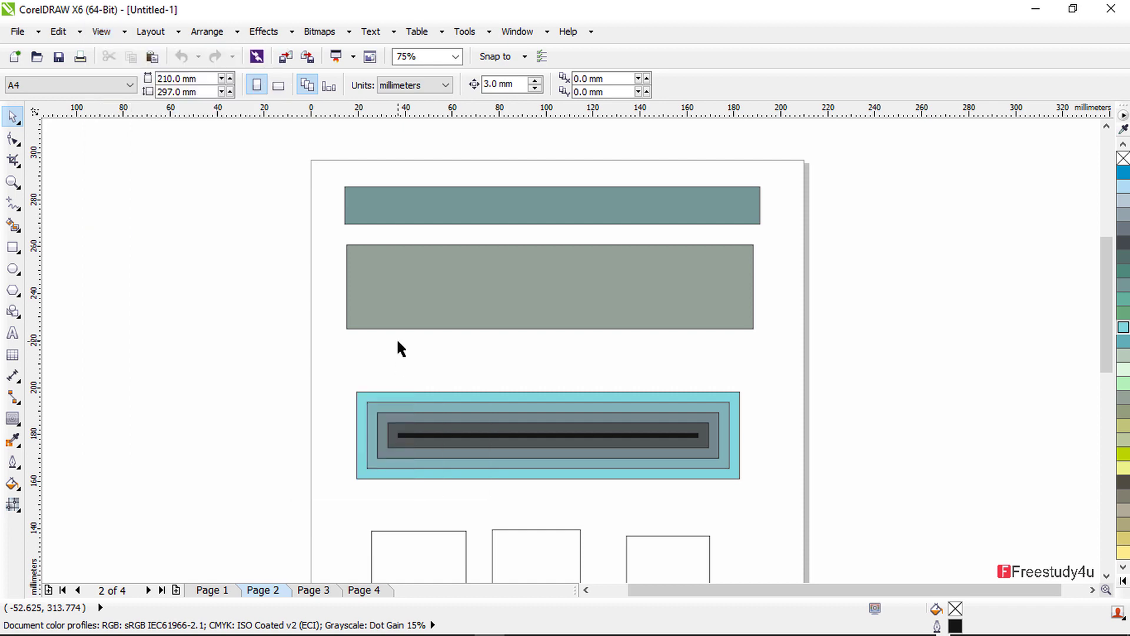
- Select all the rectangles on page 2 and delete them
scroll(397, 346, "down", 4)
left_click_drag(361, 259, 560, 545)
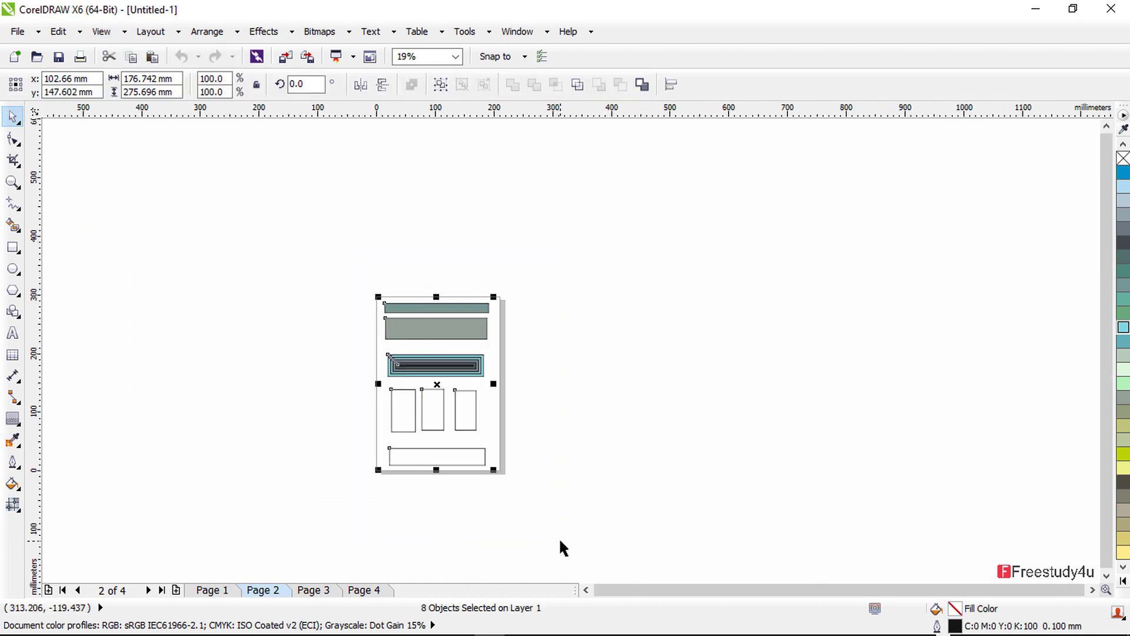
key("Delete")
- Draw a rectangle about 91 by 104 mm across the page's left edge and an ellipse about 107 by 105 mm to its right
scroll(511, 440, "up", 2)
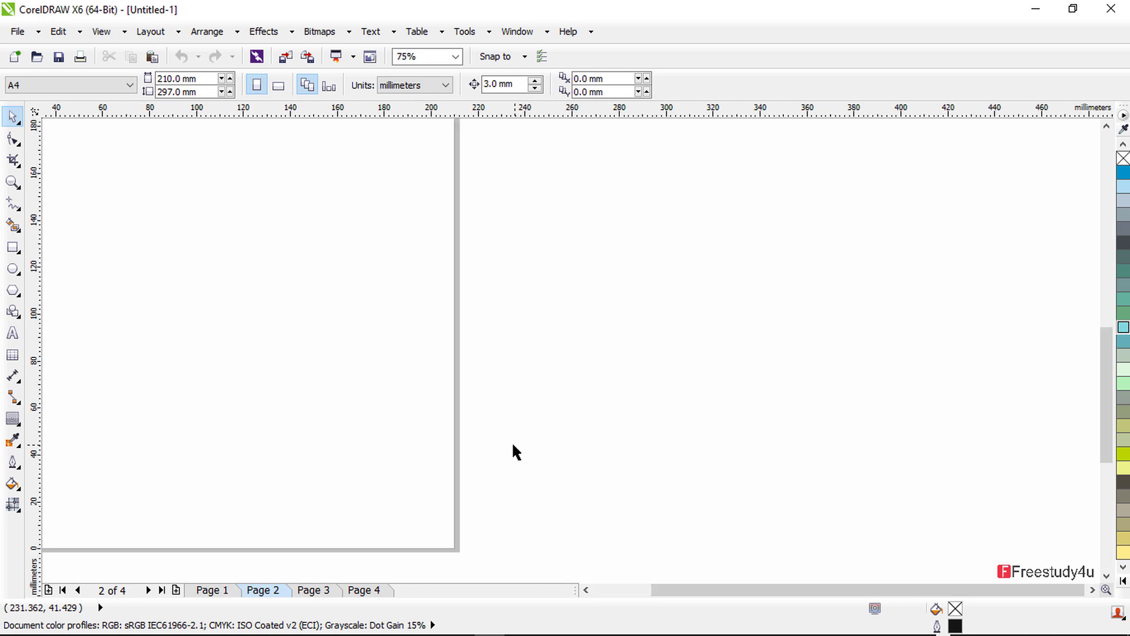
scroll(407, 431, "down", 2)
scroll(227, 339, "up", 2)
left_click(13, 247)
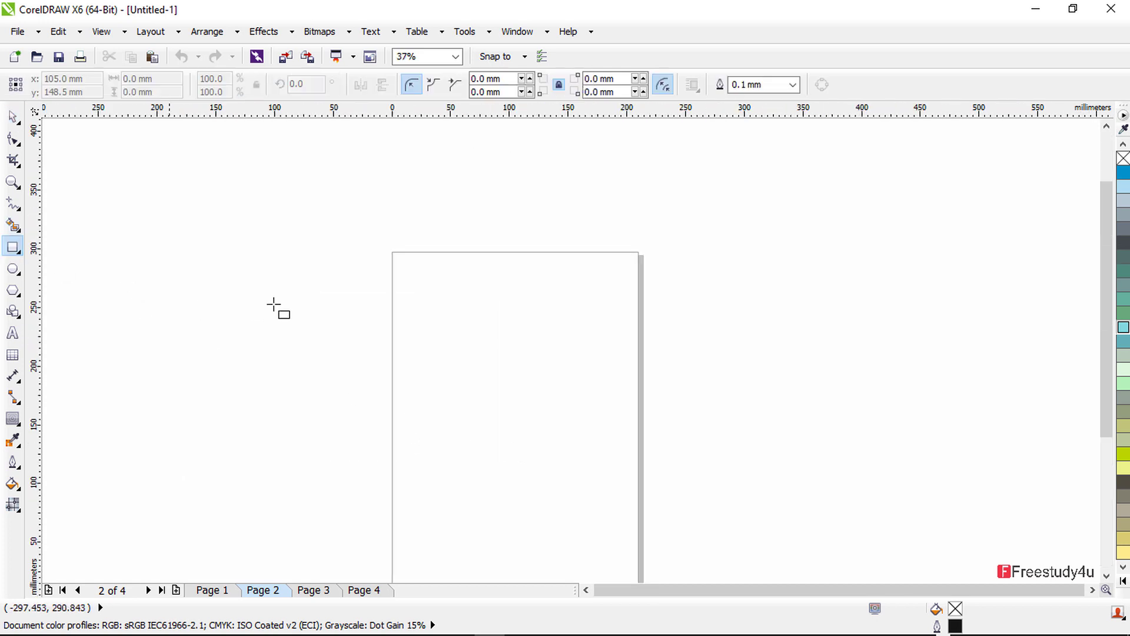
left_click_drag(308, 264, 415, 387)
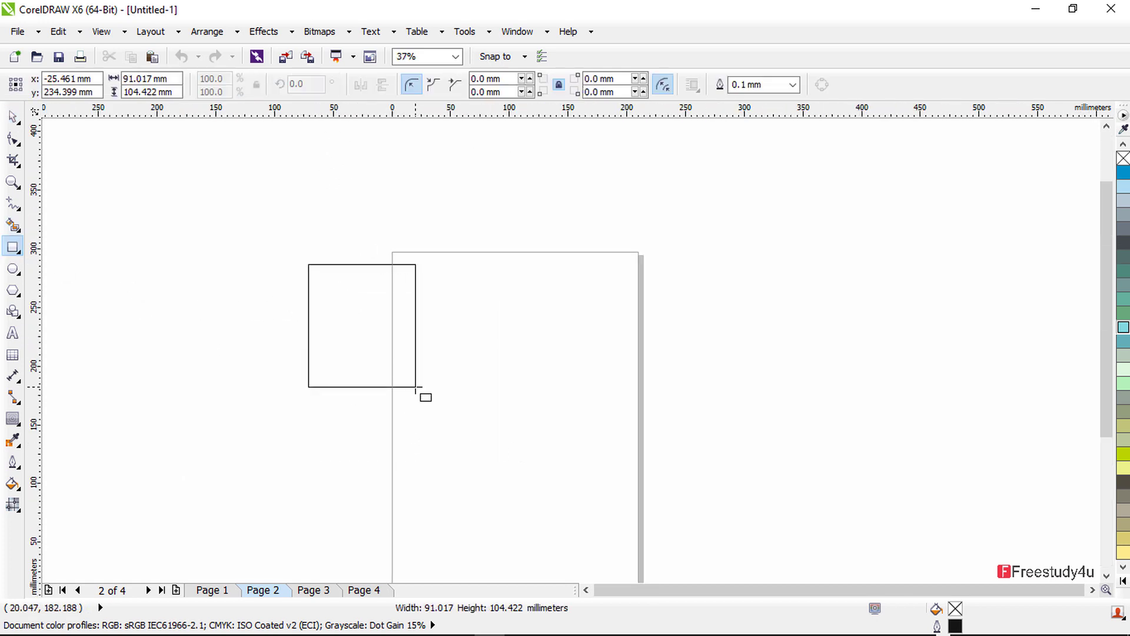
left_click(13, 268)
left_click_drag(485, 276, 613, 401)
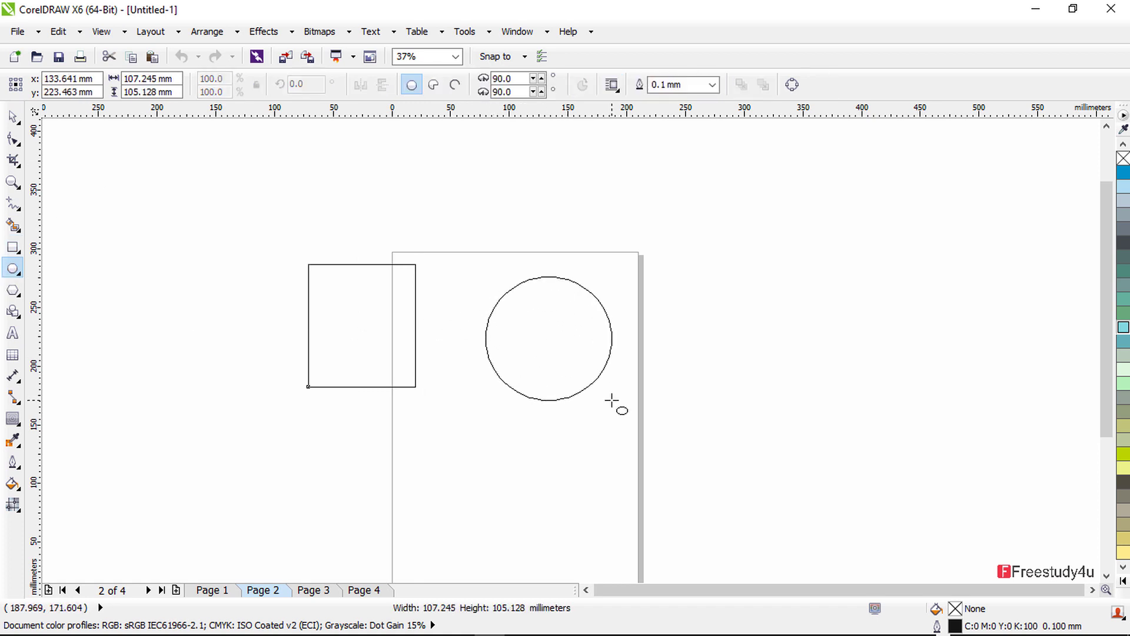
left_click(13, 116)
left_click(482, 170)
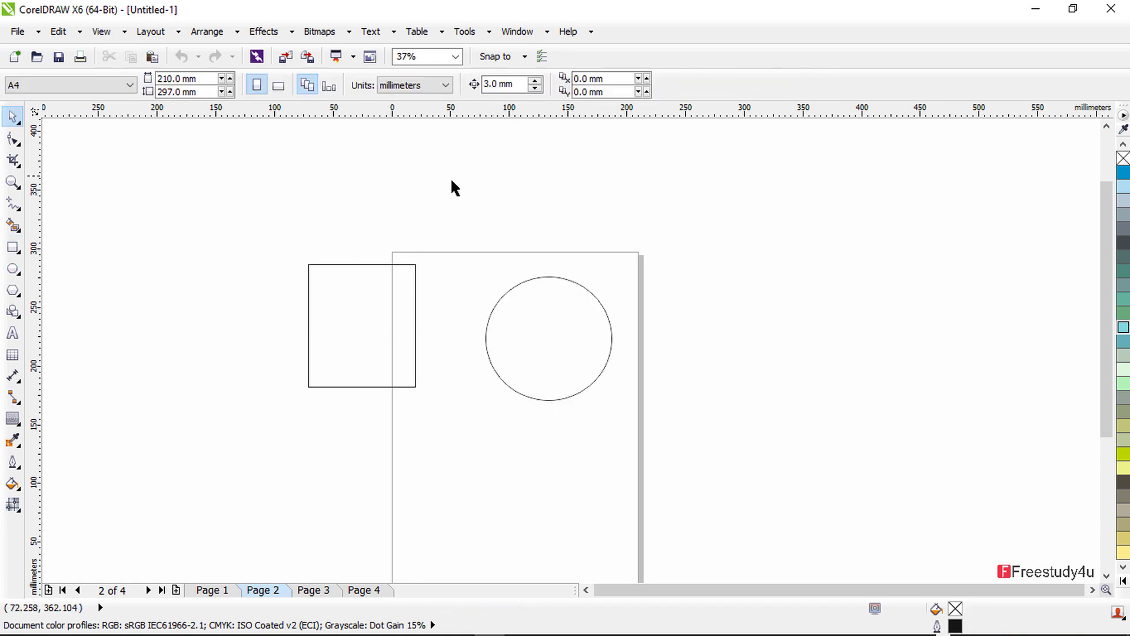
- Switch the page to landscape and move both shapes inside the page
left_click(278, 85)
left_click_drag(239, 133, 648, 367)
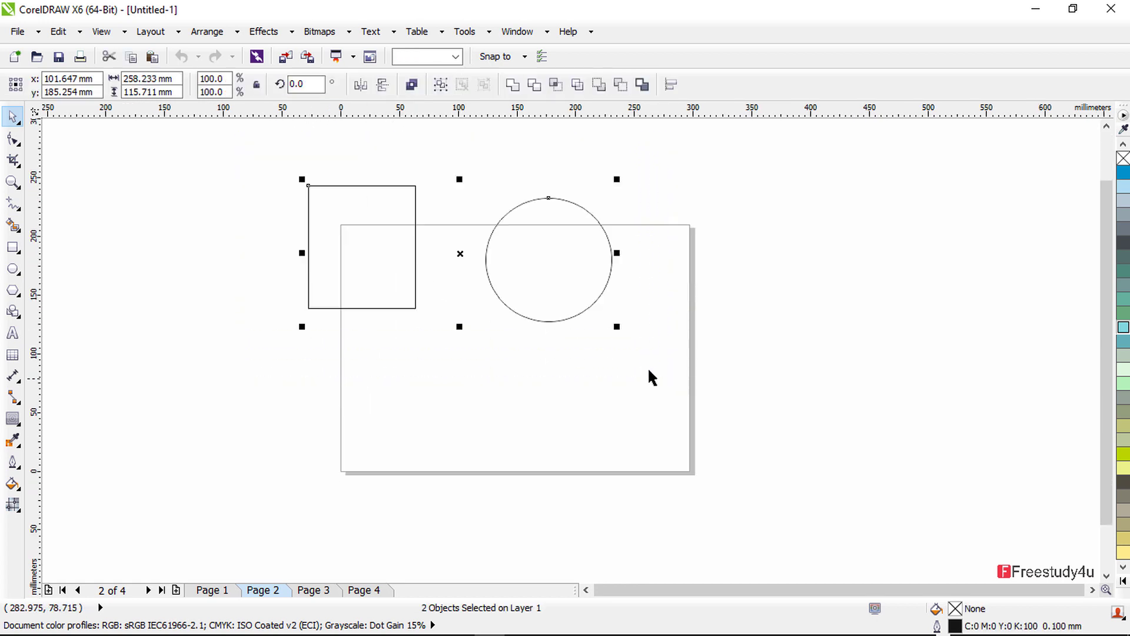
left_click_drag(560, 228, 511, 312)
left_click(656, 309)
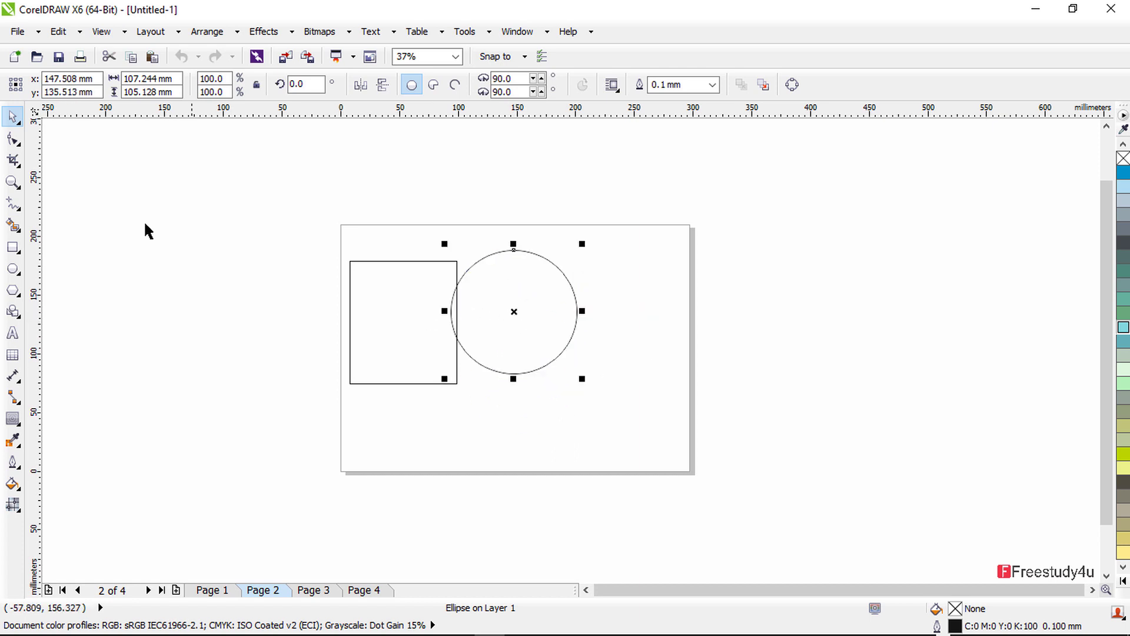
- Enable snapping to the document grid
left_click(101, 32)
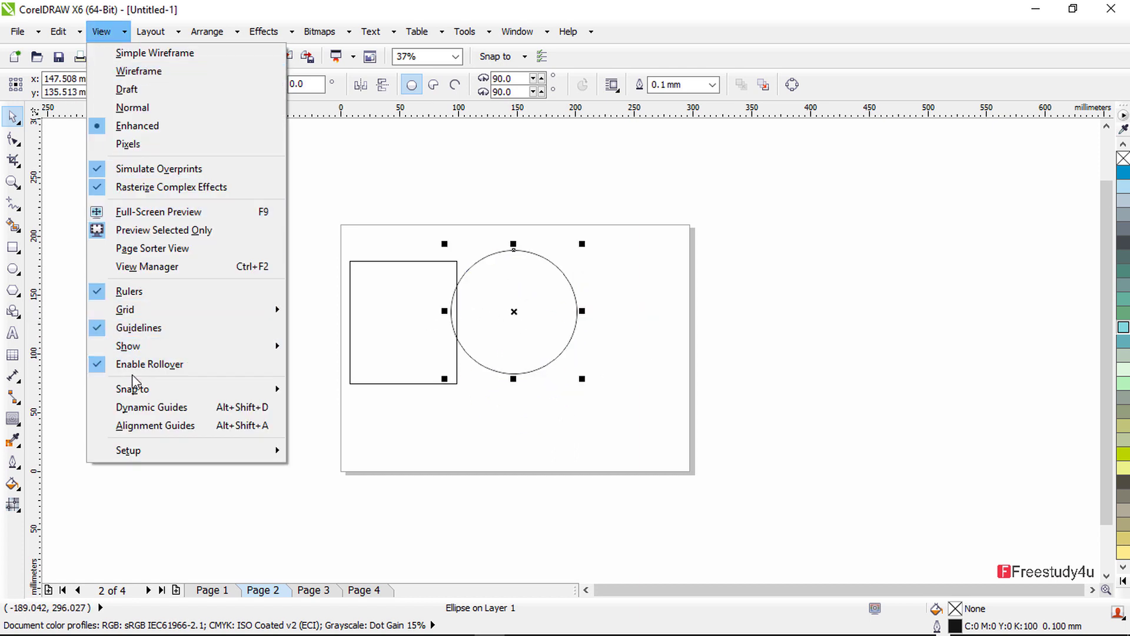
mouse_move(202, 389)
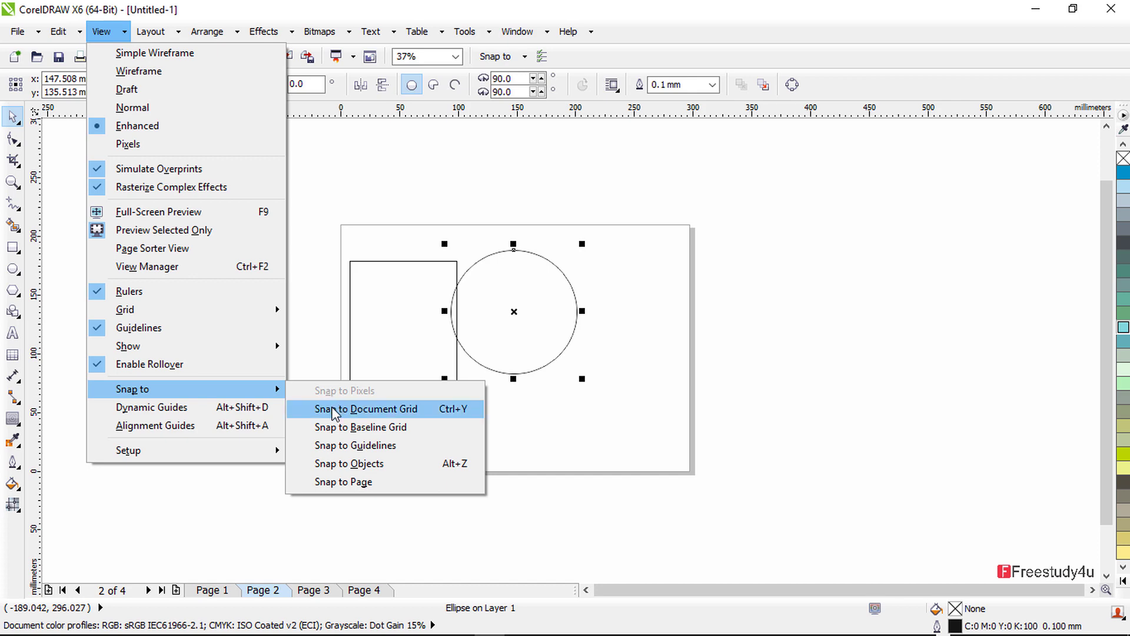
left_click(333, 409)
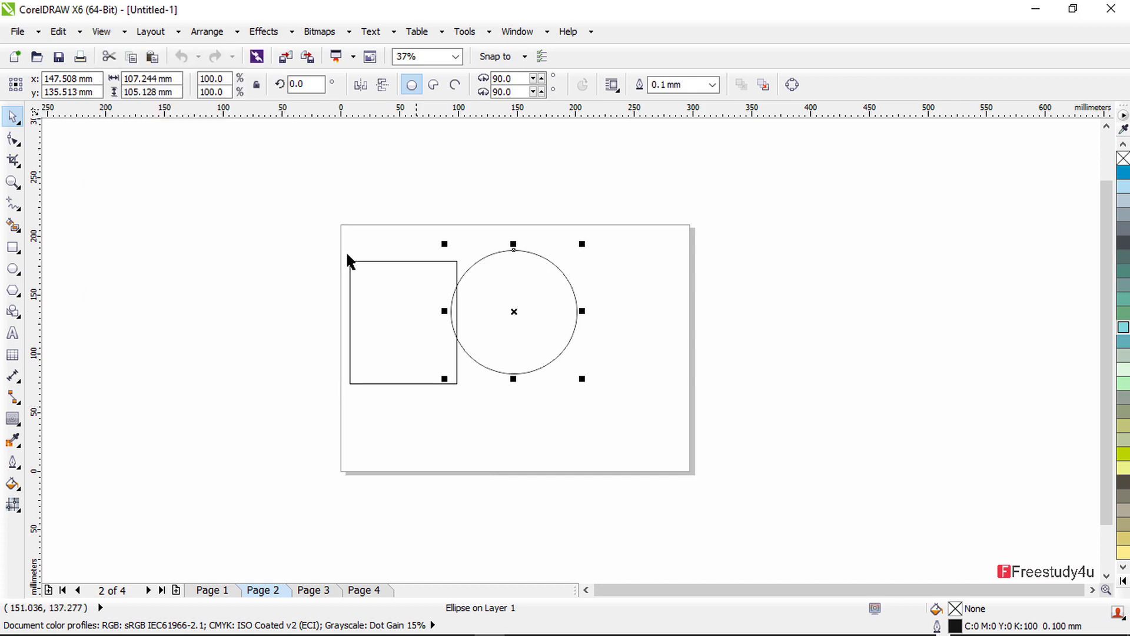
- Turn on dynamic guides and move the circle slightly down and right, just clear of the rectangle
left_click(102, 33)
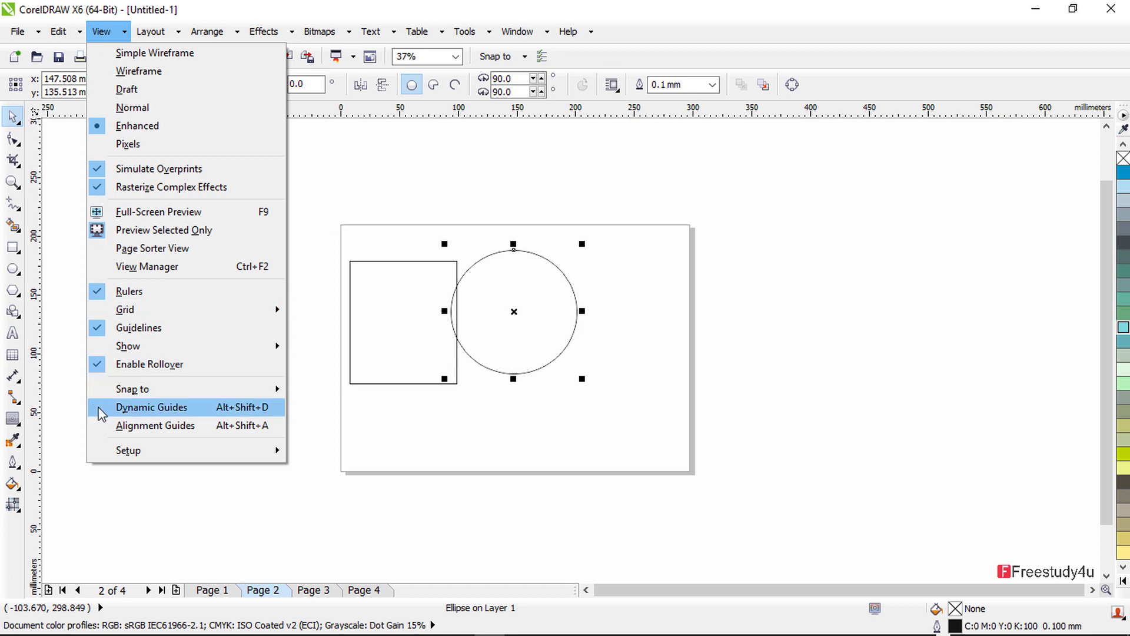
left_click(93, 405)
left_click_drag(527, 296, 540, 312)
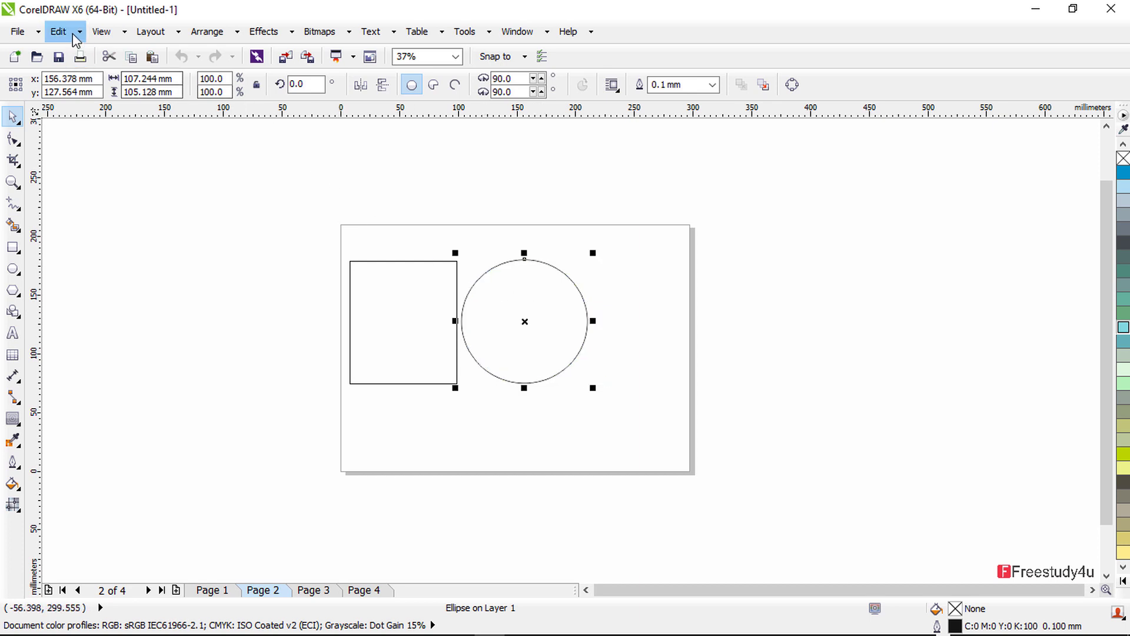
- Enable snapping to the baseline grid, then move the circle over the rectangle and back to its right side
left_click(100, 32)
mouse_move(281, 388)
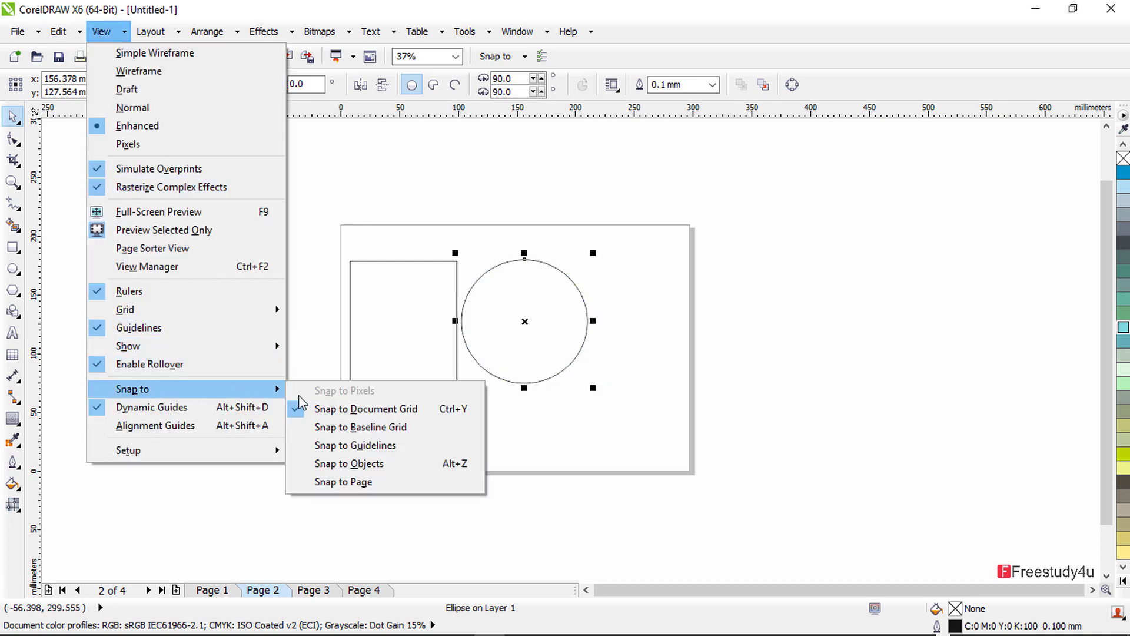
left_click(295, 433)
left_click_drag(532, 312, 499, 343)
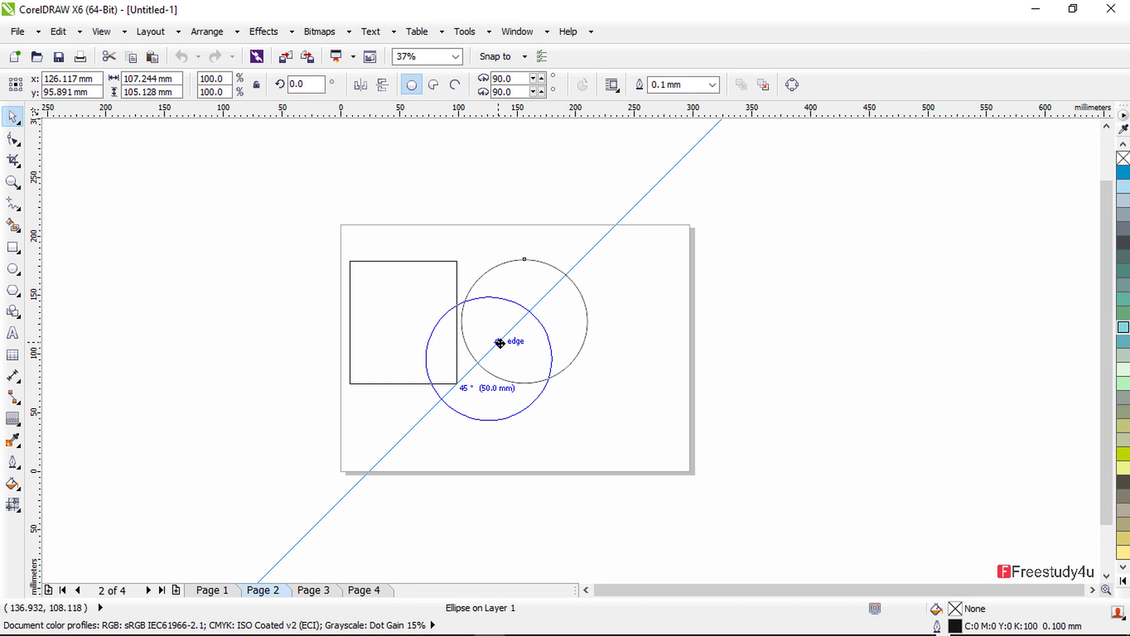
left_click_drag(499, 315, 538, 306)
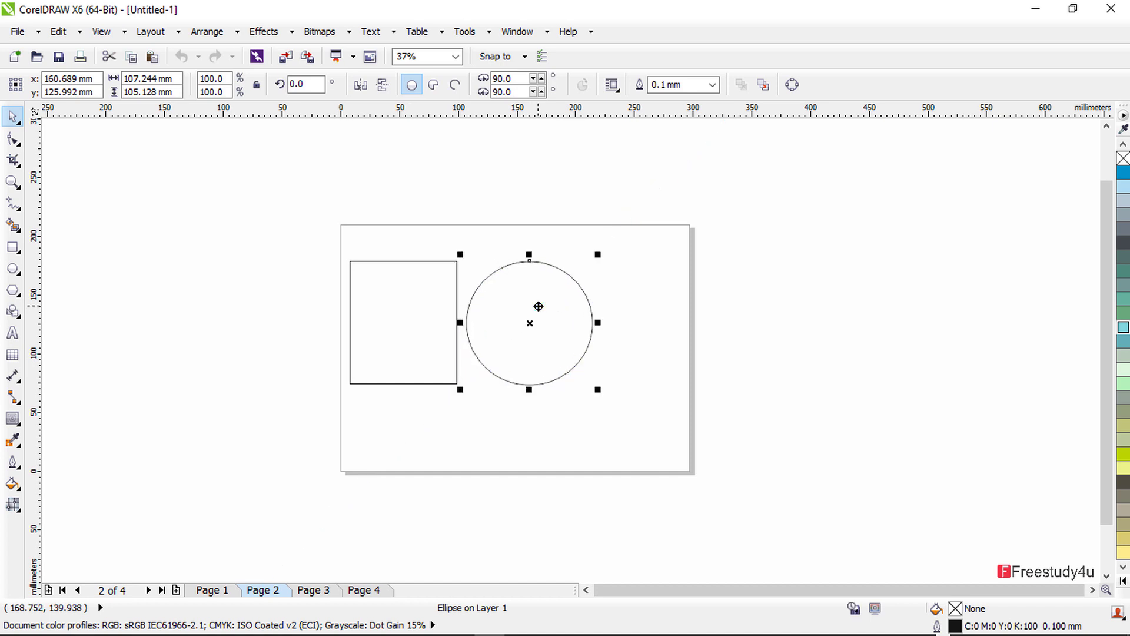
- Enable snapping to guidelines and move the circle left so it overlaps the rectangle
left_click(101, 31)
mouse_move(209, 397)
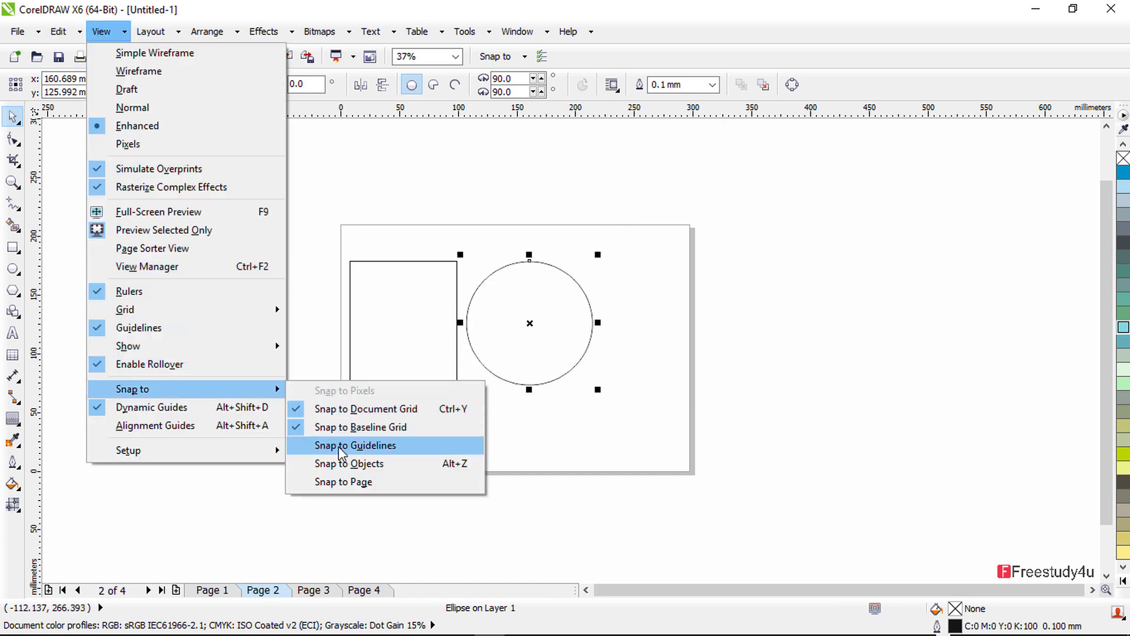
left_click(297, 449)
left_click_drag(528, 314, 501, 313)
- Enable snapping to objects
left_click(102, 32)
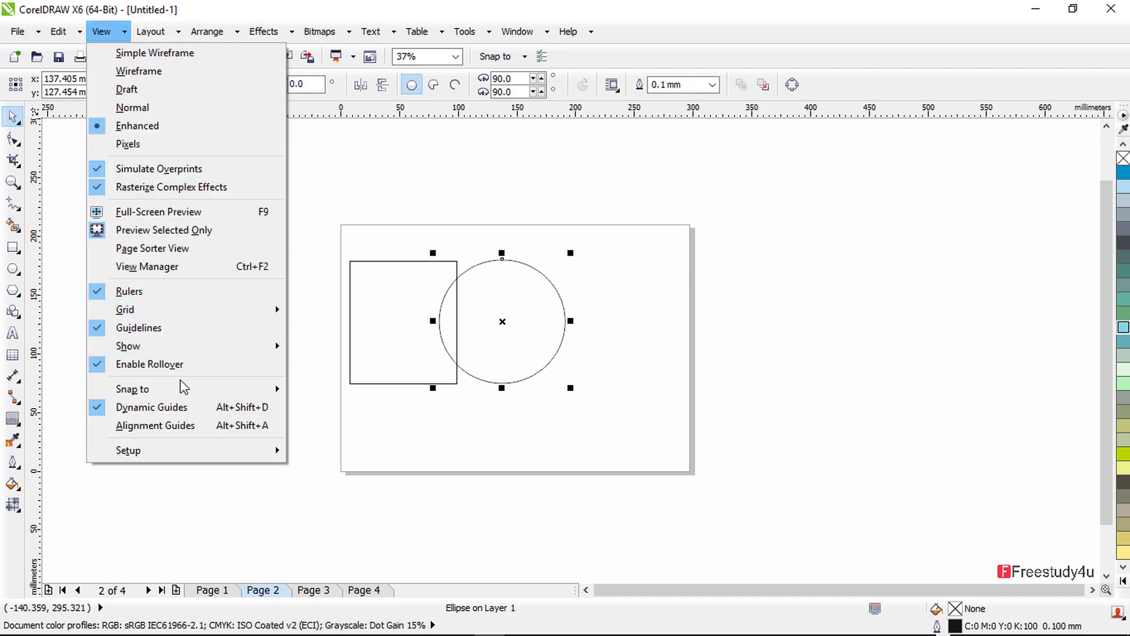
mouse_move(236, 391)
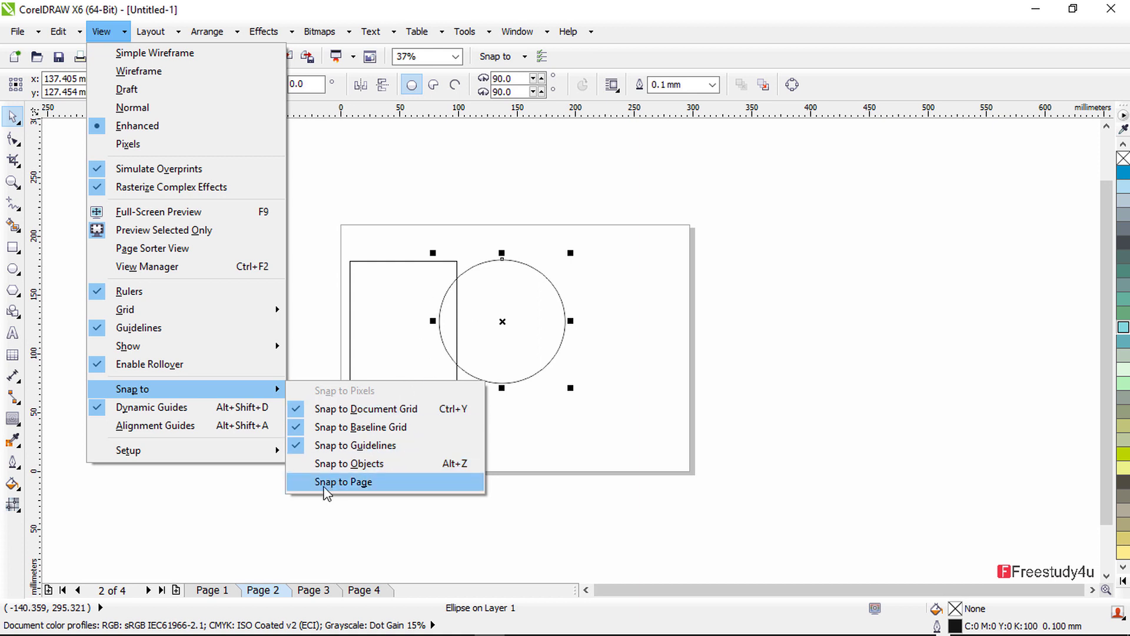
left_click(298, 464)
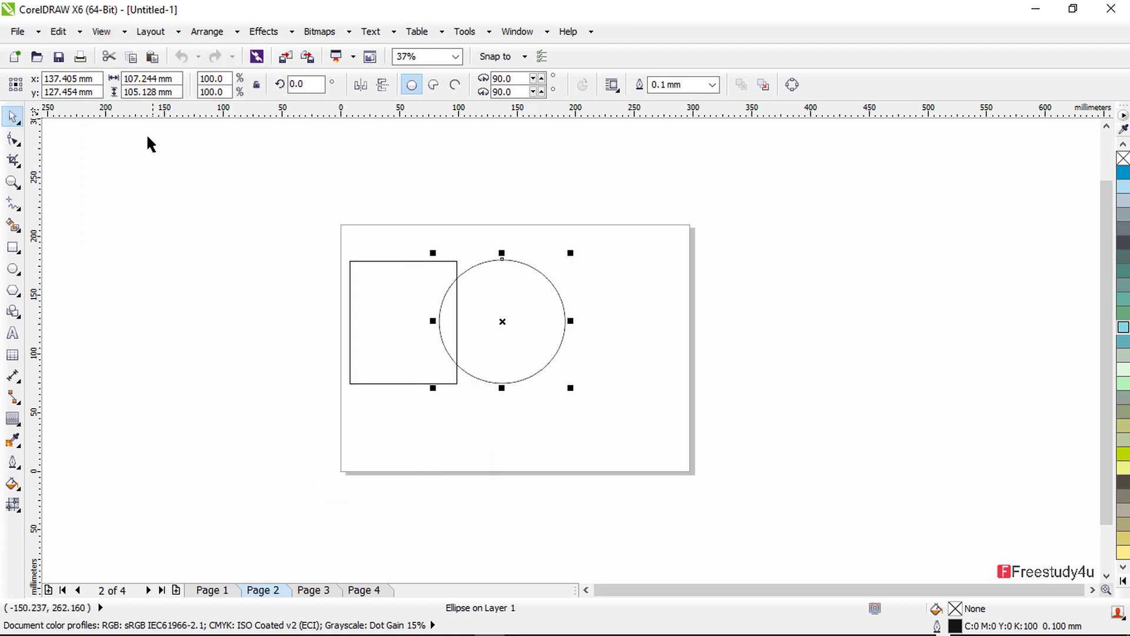
- Enable snapping to the page and move the circle near the page's lower-right corner
left_click(94, 33)
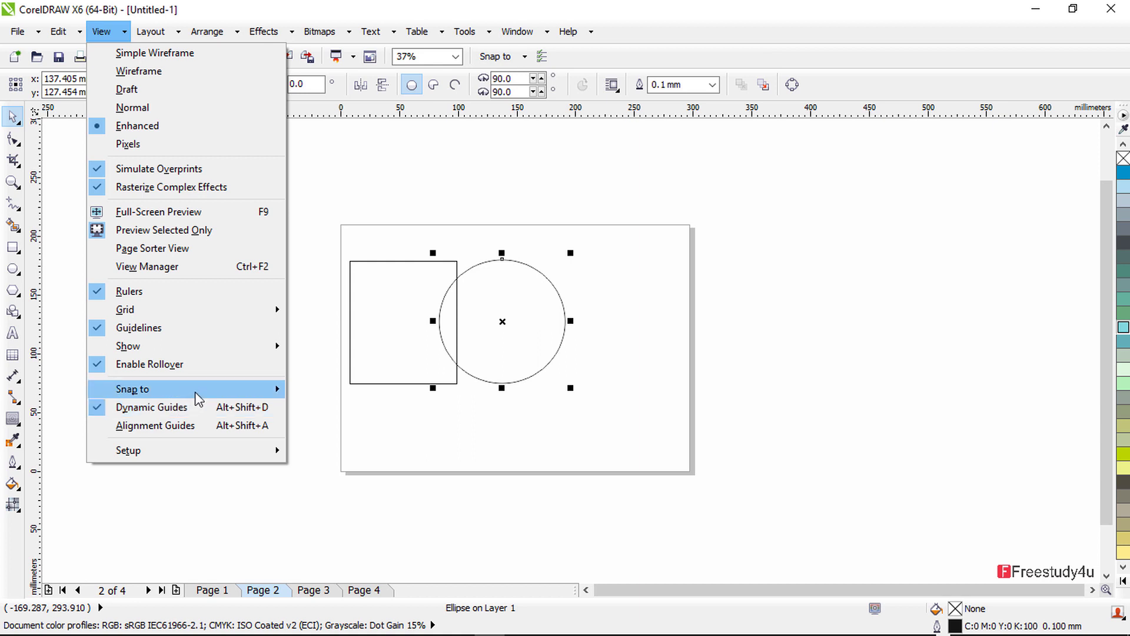
mouse_move(135, 388)
left_click(343, 482)
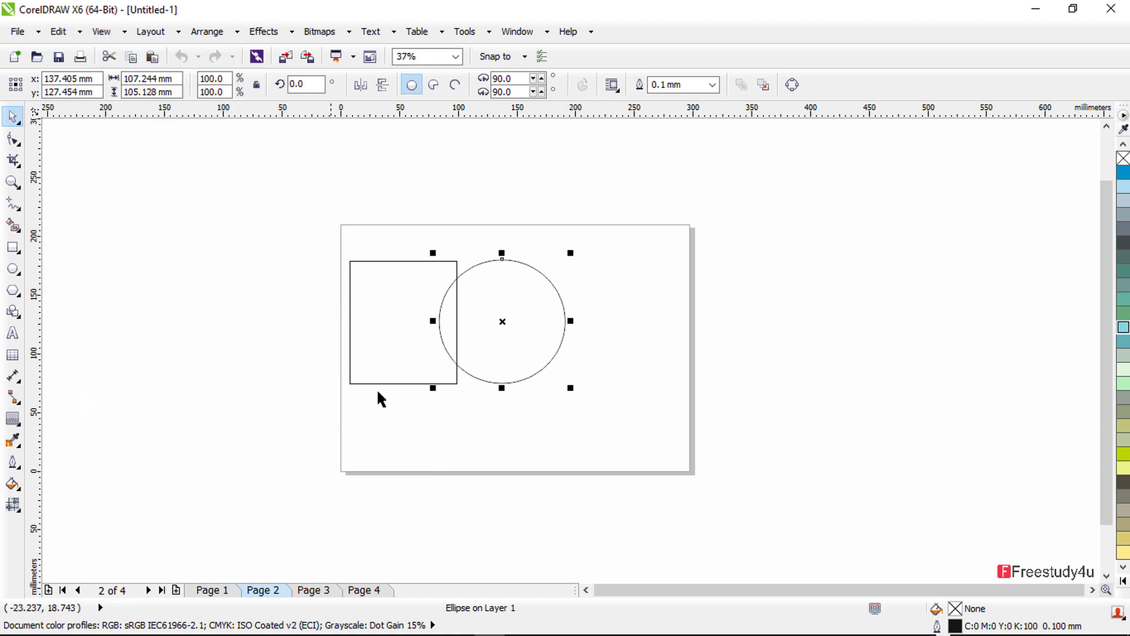
left_click_drag(521, 320, 615, 404)
- Turn off dynamic guides and move the circle straight up, to roughly mid-height of the page
left_click(100, 33)
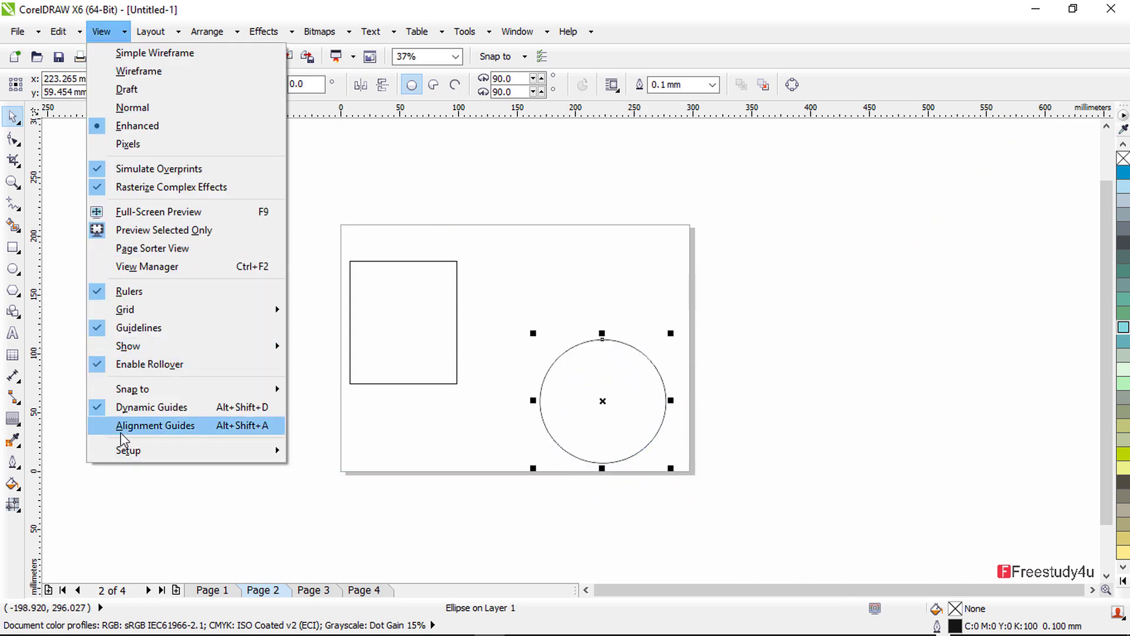
left_click(94, 405)
left_click_drag(616, 396, 617, 326)
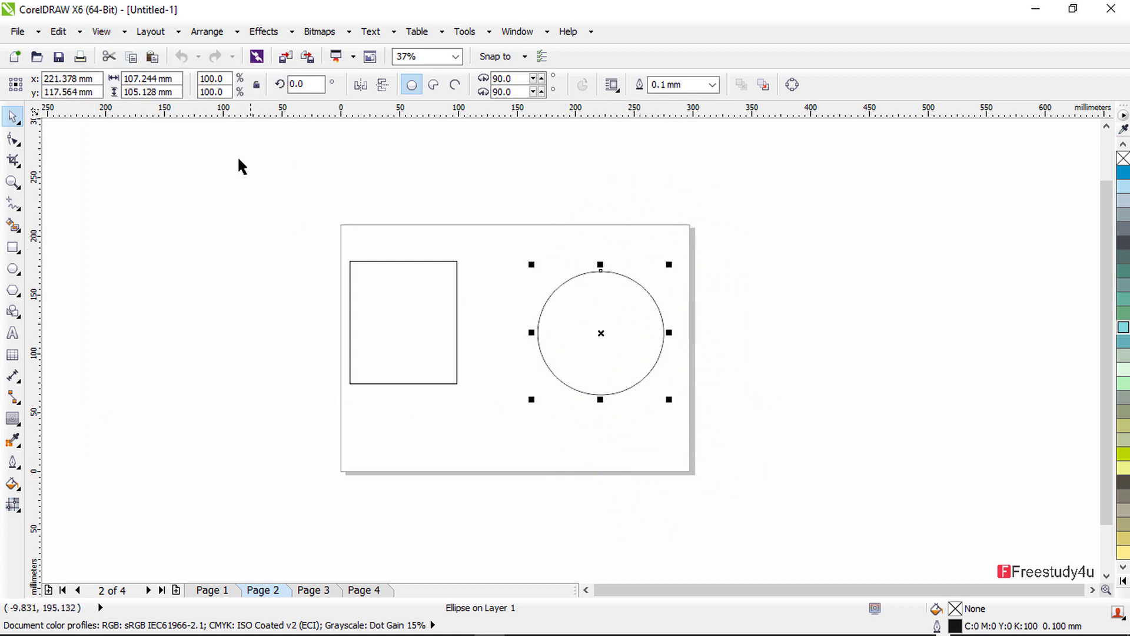
- Turn on alignment guides and move the circle until it touches the rectangle's right edge
left_click(103, 32)
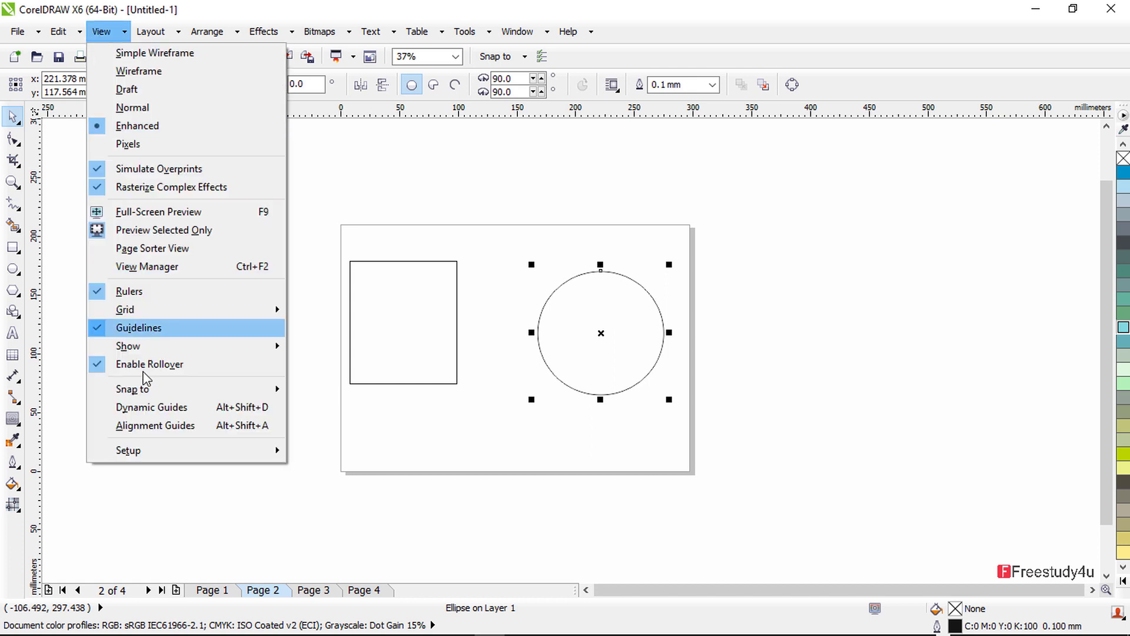
left_click(138, 428)
left_click_drag(550, 356, 553, 325)
scroll(368, 329, "up", 2)
scroll(369, 322, "up", 2)
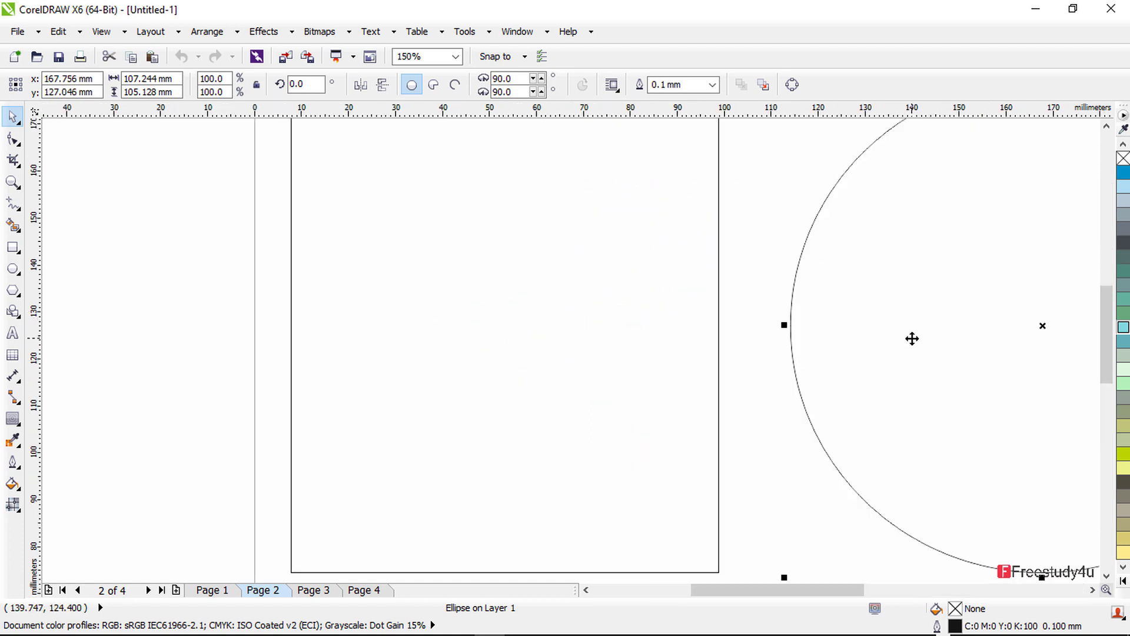
mouse_move(910, 338)
left_mouse_down()
mouse_move(845, 339)
mouse_move(878, 339)
left_mouse_up()
scroll(878, 339, "up", 3)
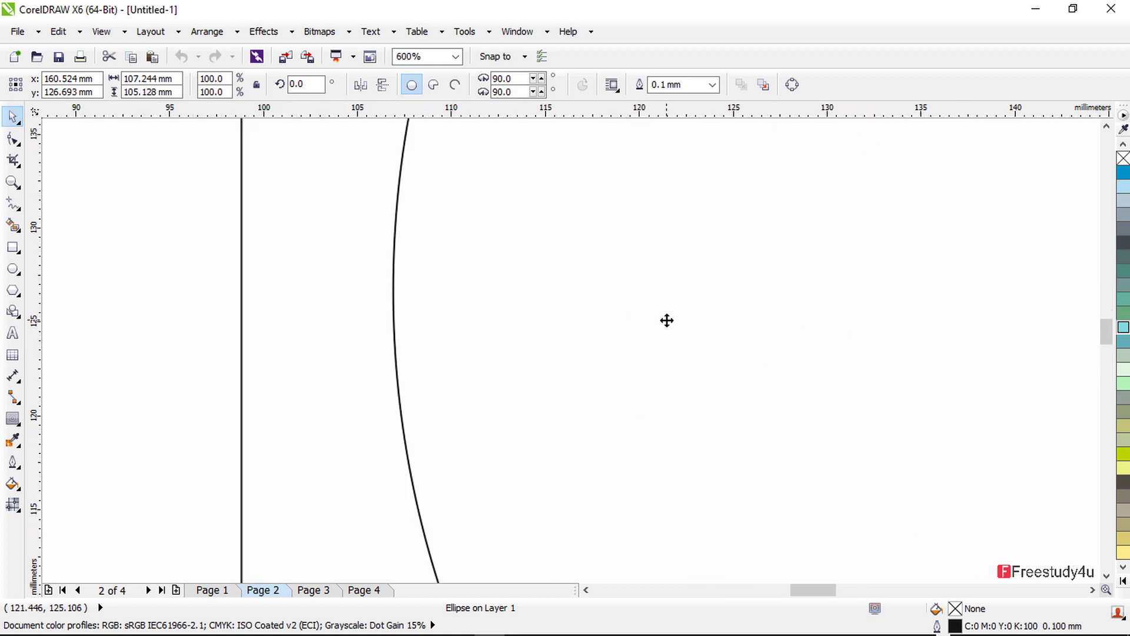
left_click_drag(667, 320, 519, 320)
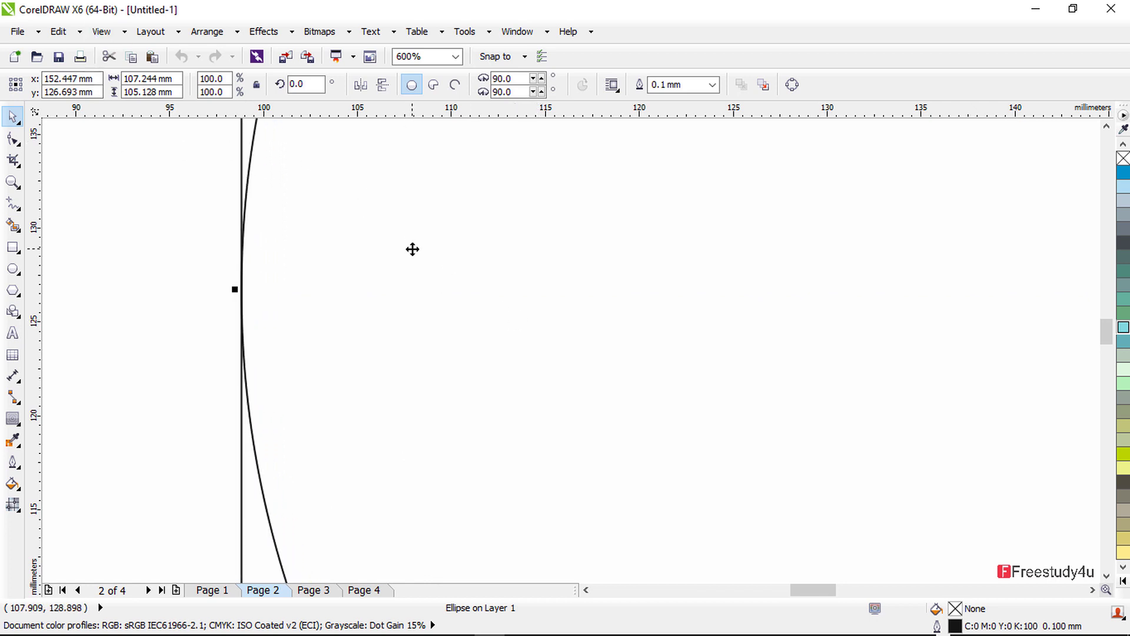
- Move the circle slightly down and away from the rectangle's right edge
scroll(412, 249, "down", 2)
scroll(412, 249, "down", 4)
left_click_drag(447, 235, 457, 259)
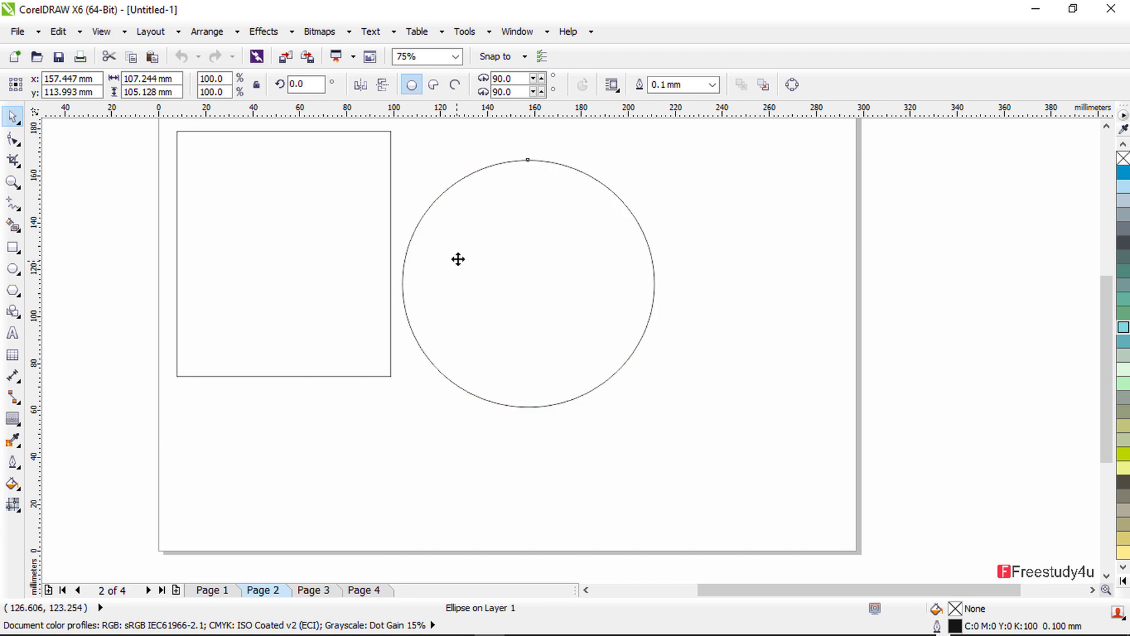
- Turn off alignment guides and move the circle close to the rectangle's right edge
left_click(101, 32)
left_click(94, 425)
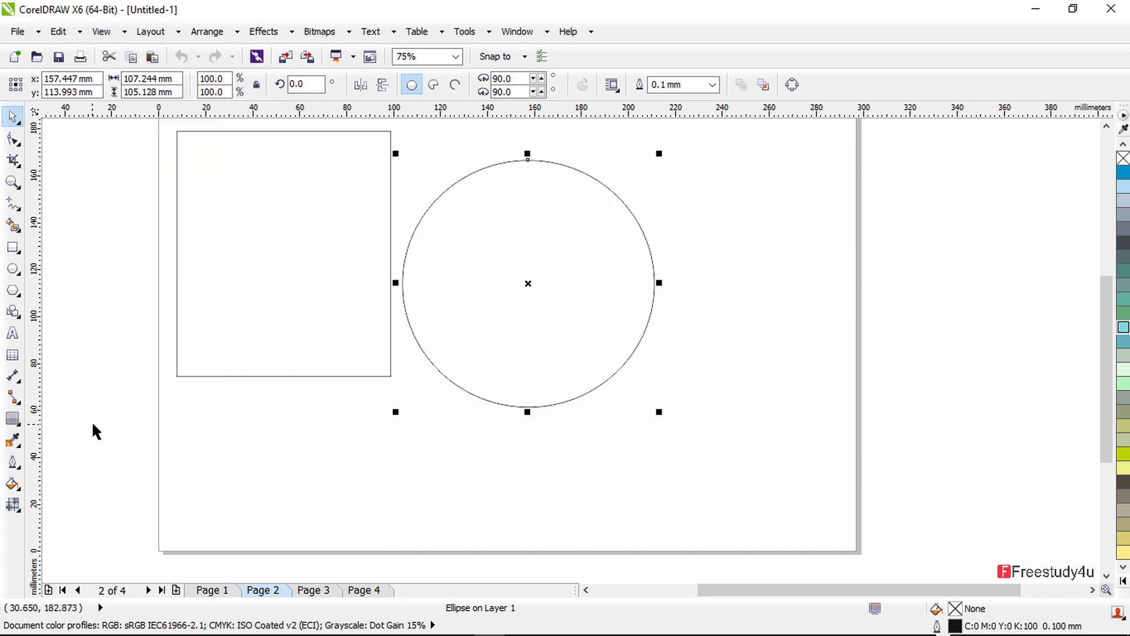
left_click_drag(544, 299, 535, 299)
scroll(298, 288, "up", 2)
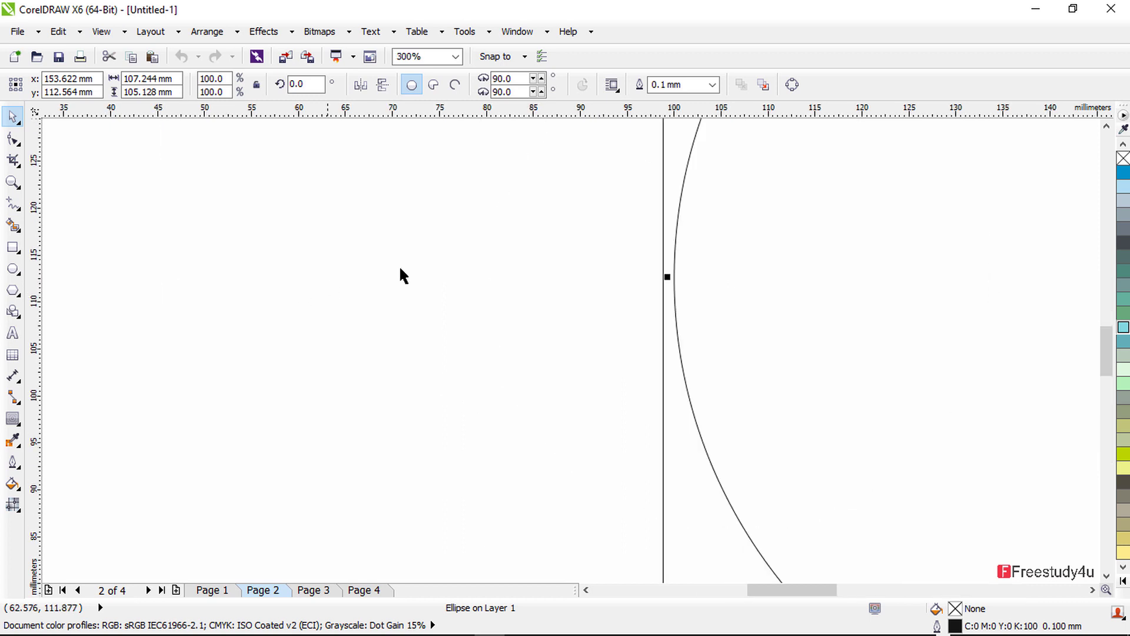
- Turn alignment guides back on and align the circle flush against the rectangle's right edge
left_click(96, 40)
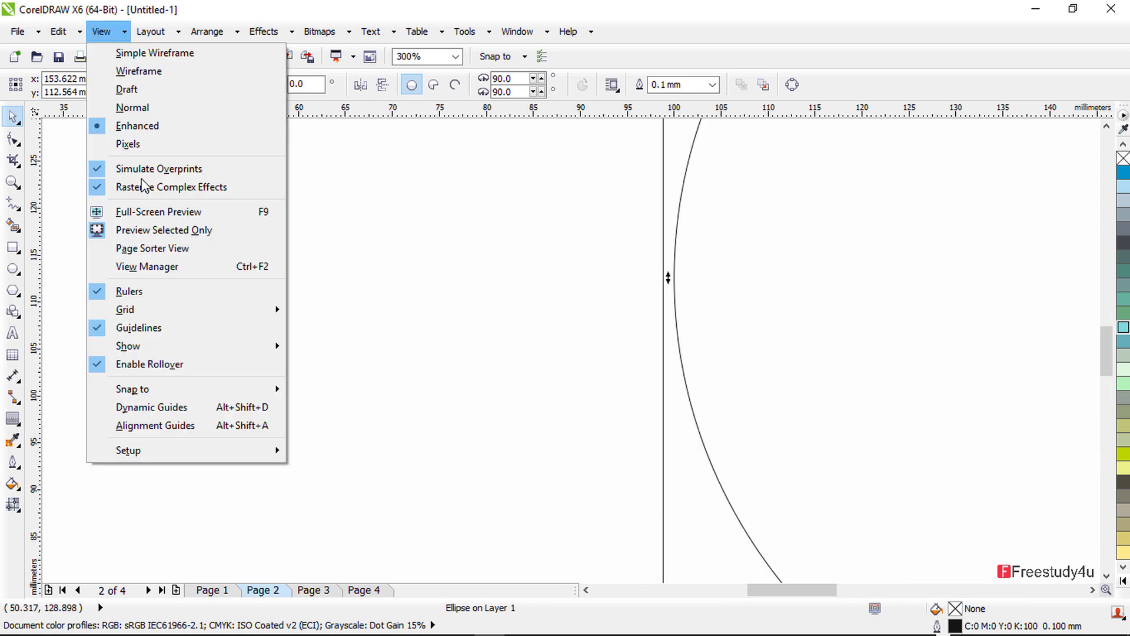
left_click(91, 418)
left_click_drag(921, 343, 900, 332)
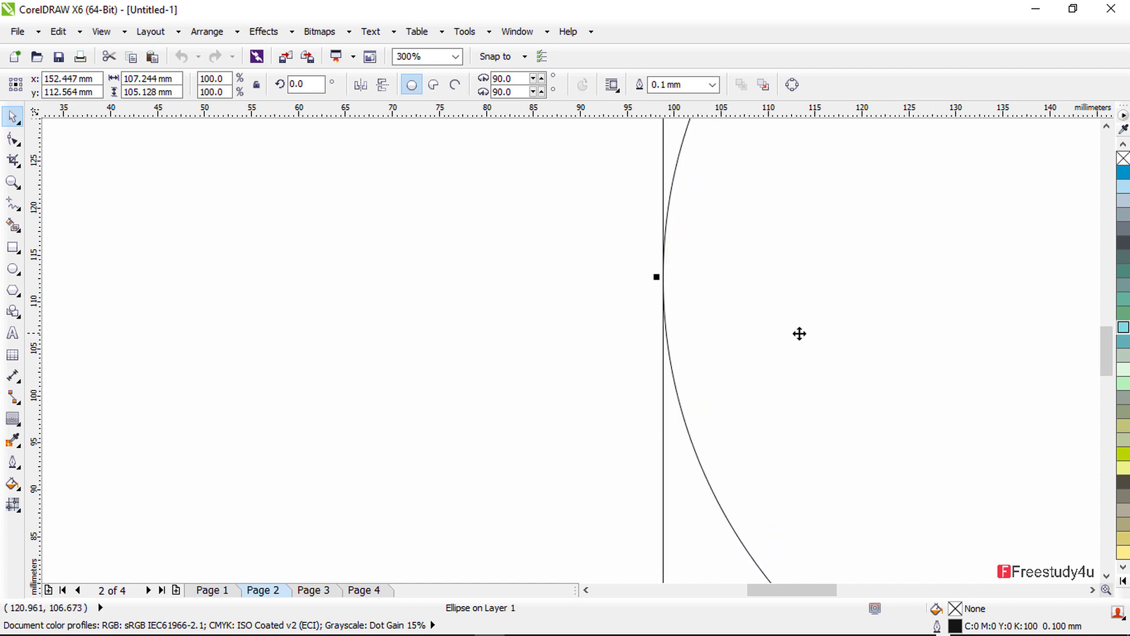
mouse_move(754, 313)
left_mouse_down()
mouse_move(784, 313)
mouse_move(759, 313)
left_mouse_up()
- Review the Guidelines setup, including its Horizontal, Vertical and Guides pages, and close the options without changes
left_click(102, 31)
mouse_move(121, 453)
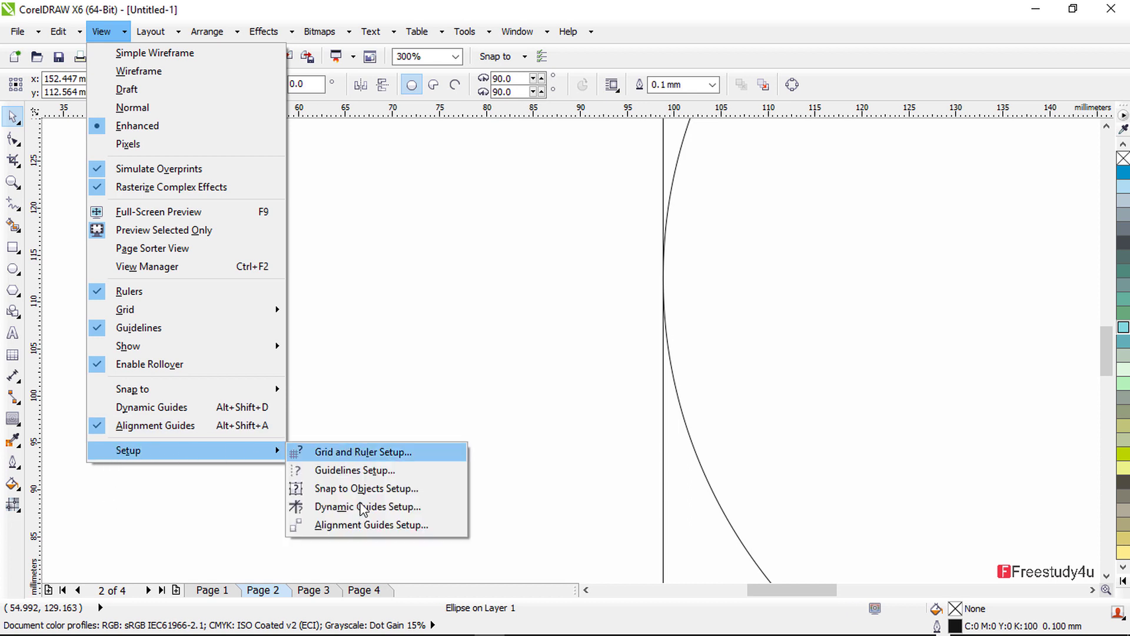
left_click(367, 476)
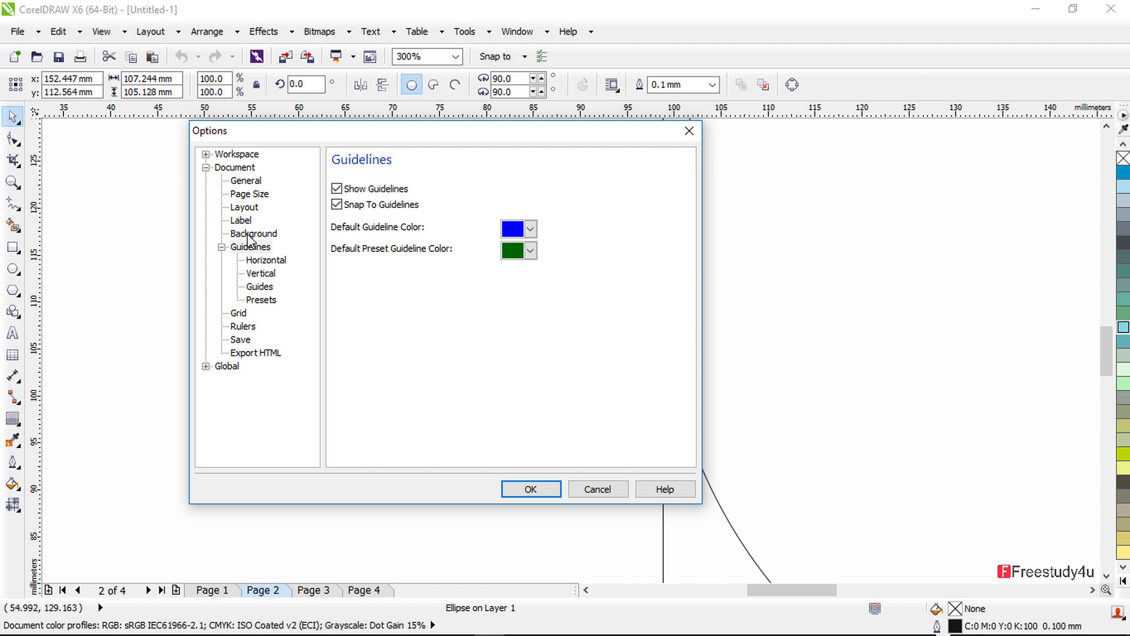
left_click(266, 261)
left_click(262, 274)
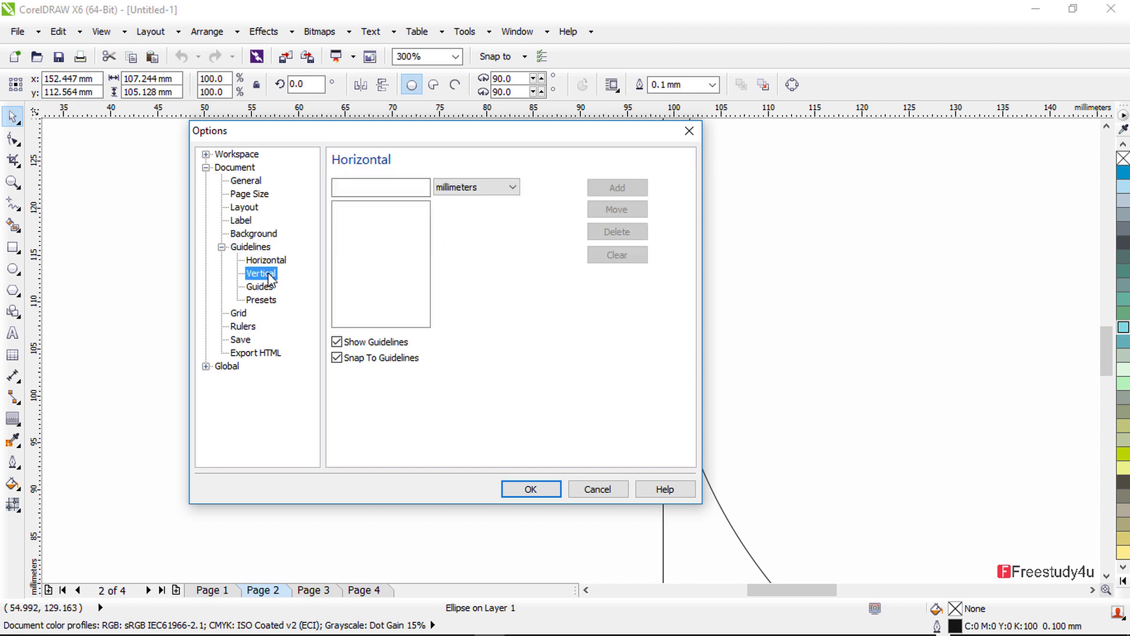
left_click(260, 287)
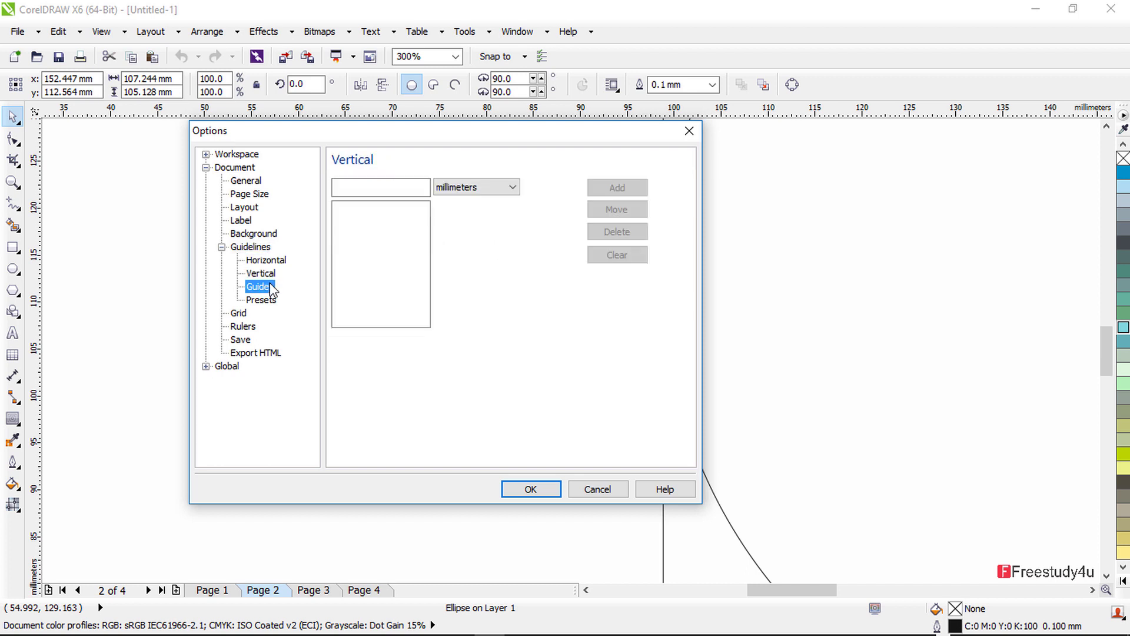
left_click(602, 491)
- Examine the document, baseline and pixel grid settings in Grid and Ruler Setup, and close them without changes
left_click(102, 31)
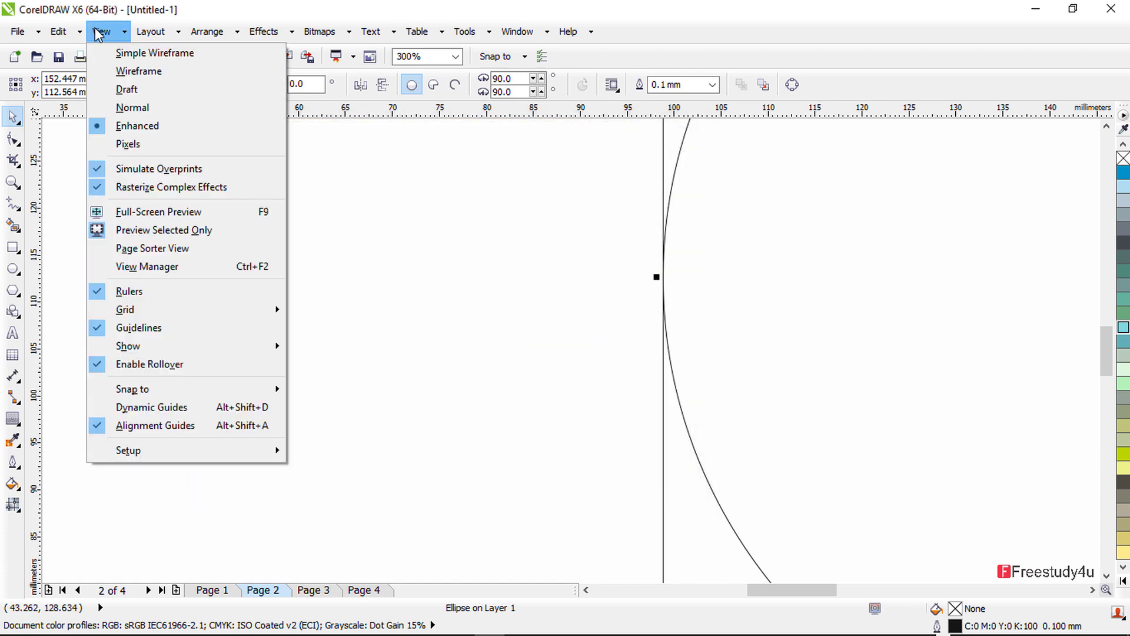
mouse_move(197, 454)
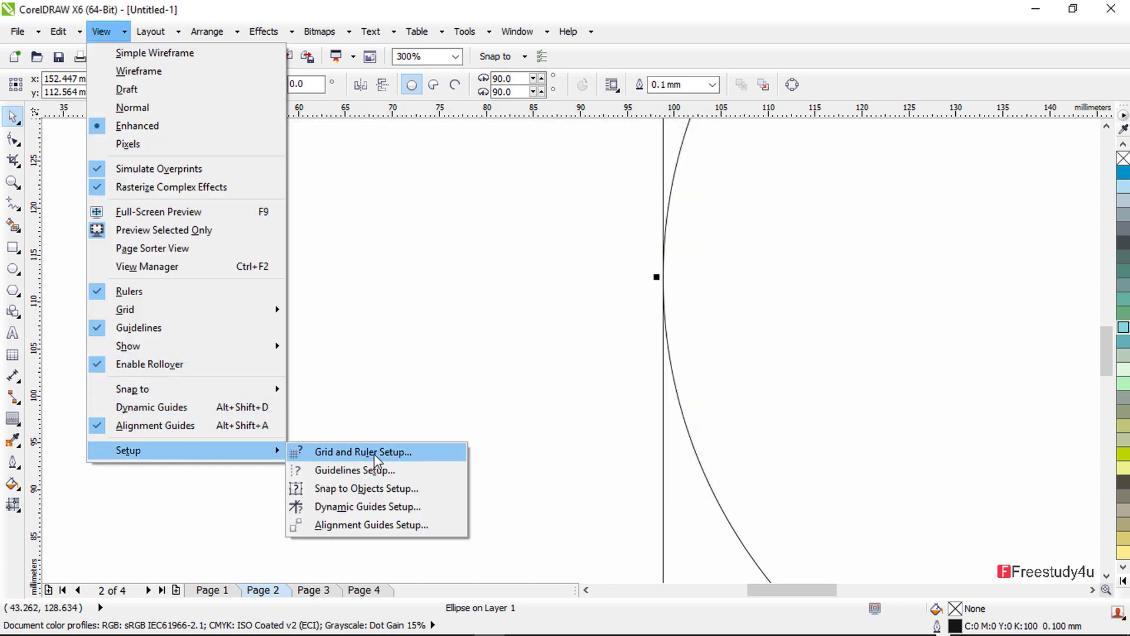
left_click(375, 455)
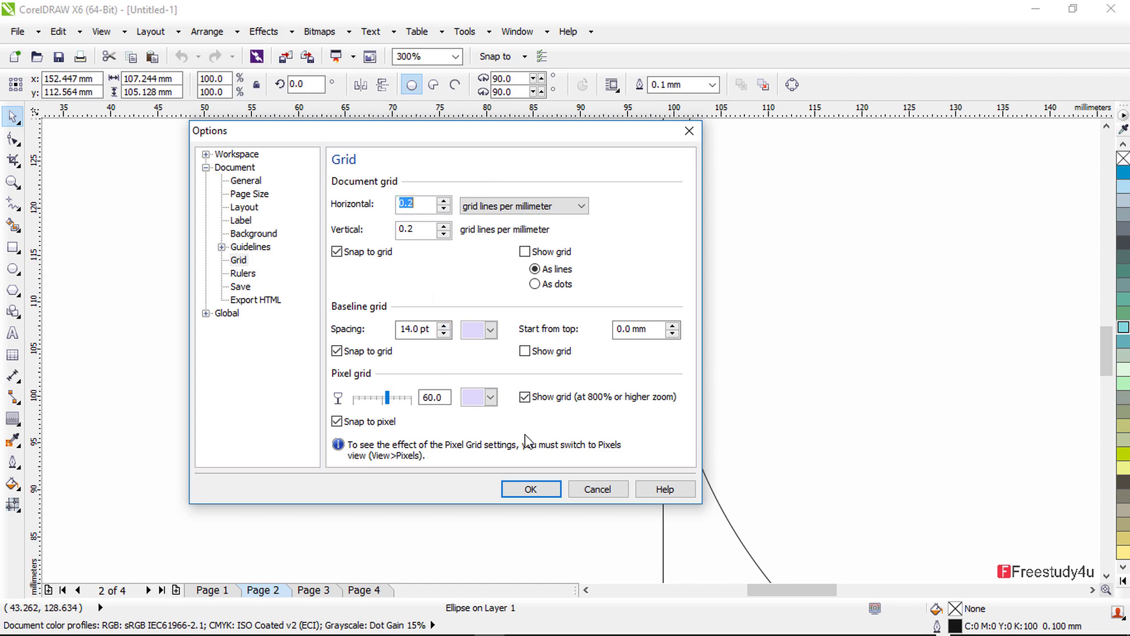
left_click(596, 495)
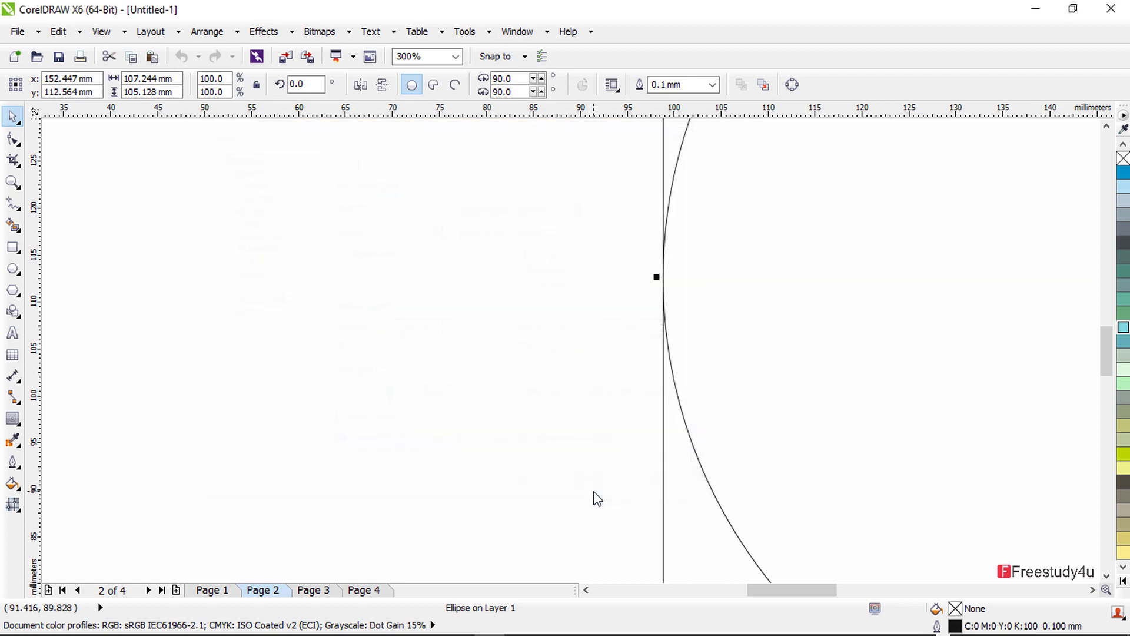
- Examine the workspace Edit options, such as constrain angle, drawing precision and node size, and close the dialog
left_click(465, 31)
left_click(498, 52)
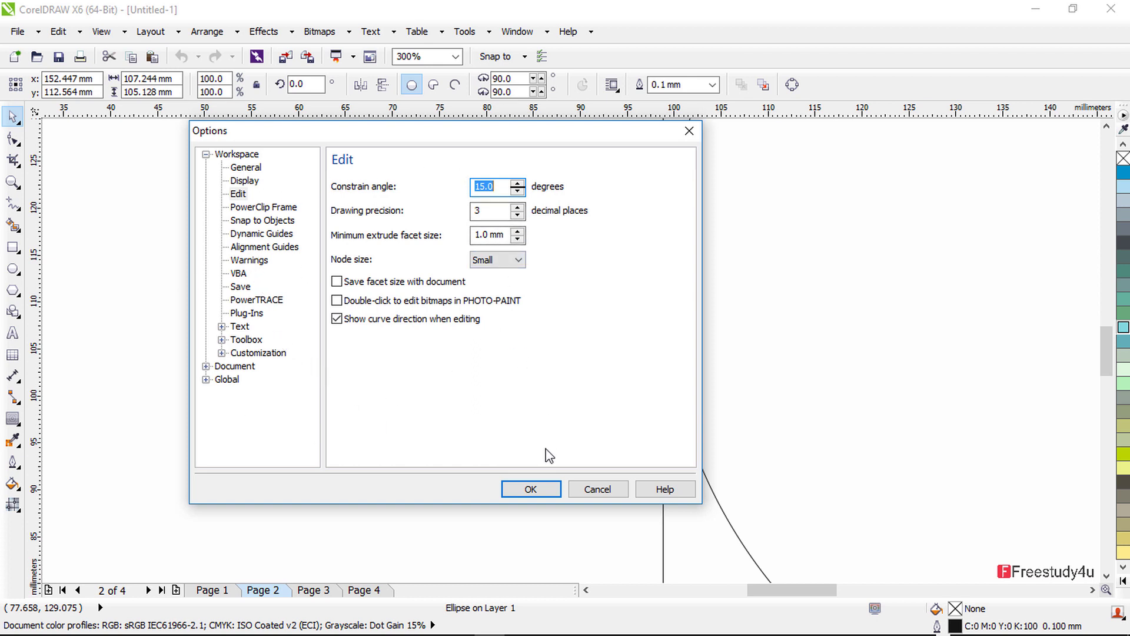
left_click(542, 492)
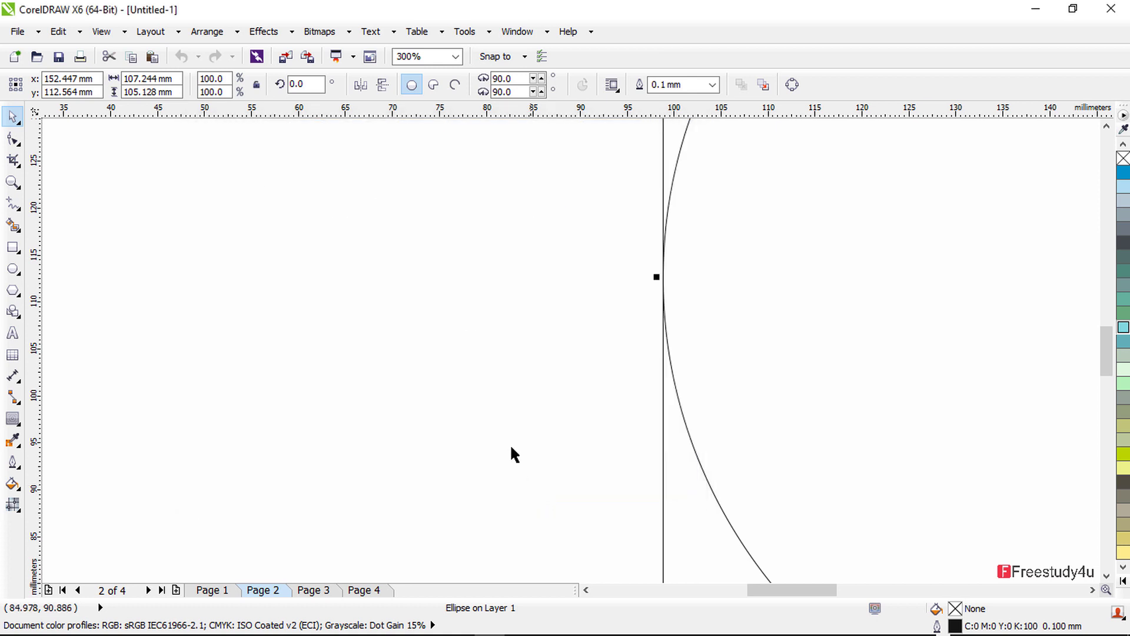
left_click(105, 33)
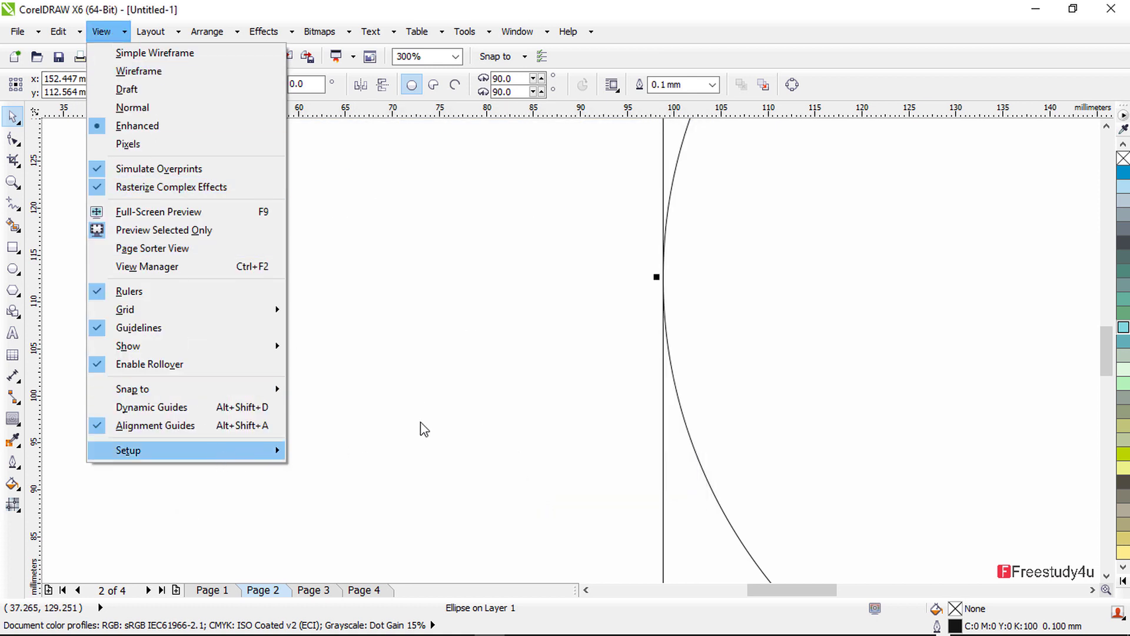